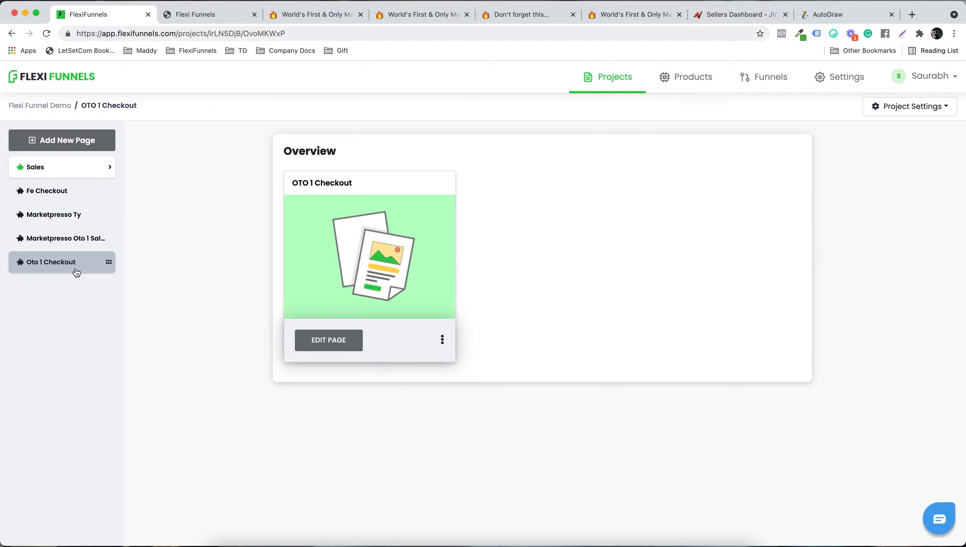
- Clone the MarketPresso OTO 1 Sales page and rename the copy "MarketPresso DS 1 Sales"
{"action": "left_click", "coordinate": [65, 238]}
{"action": "left_click", "coordinate": [443, 339]}
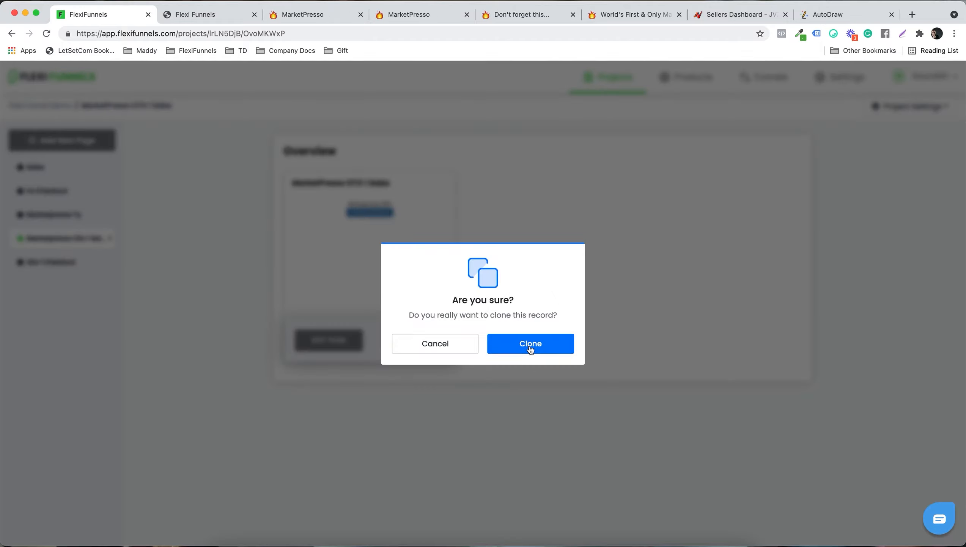
{"action": "left_click", "coordinate": [530, 342]}
{"action": "left_click", "coordinate": [442, 339]}
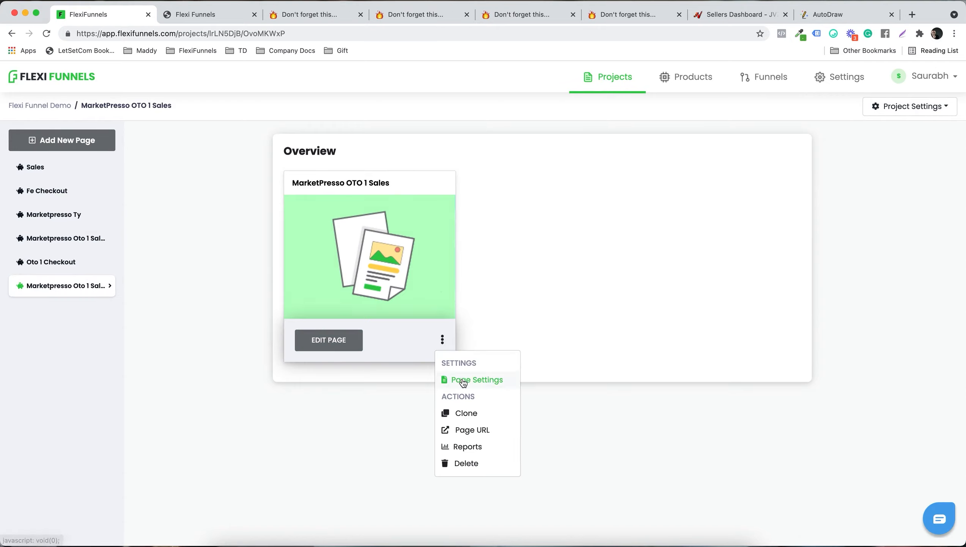
{"action": "left_click", "coordinate": [456, 378]}
{"action": "left_click", "coordinate": [760, 289]}
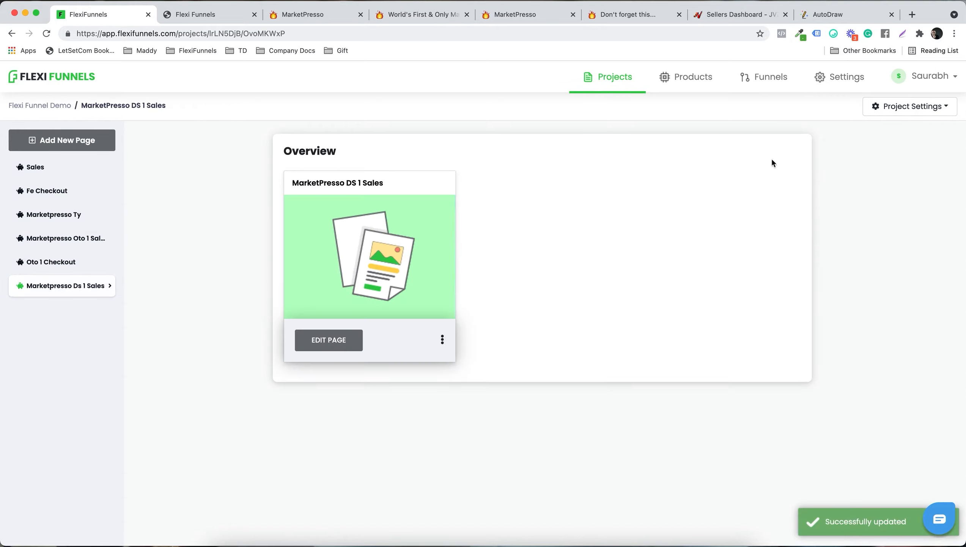
- Change the MarketPresso DS 1 Sales page heading to "Marketpresso PRO DS" and publish the page
{"action": "left_click", "coordinate": [337, 340]}
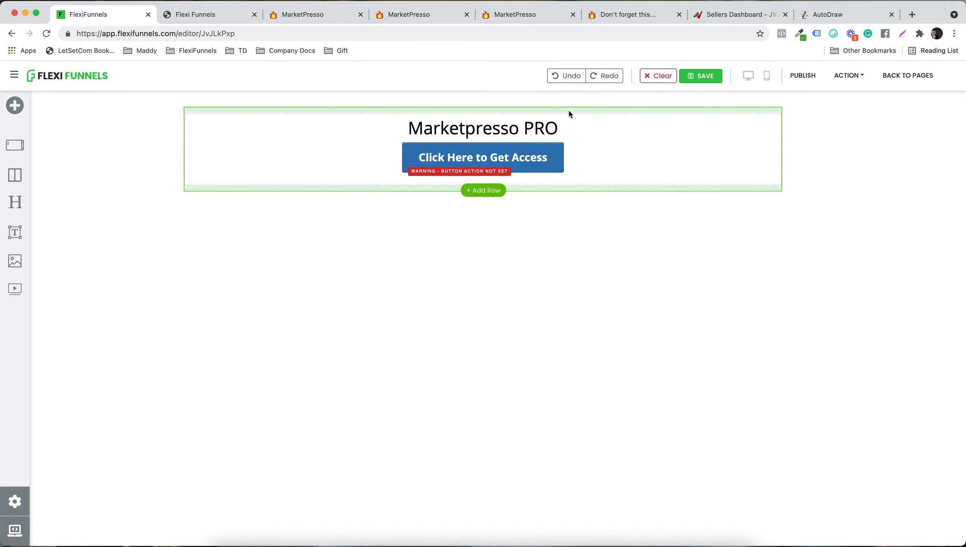
{"action": "left_click", "coordinate": [576, 127]}
{"action": "left_click", "coordinate": [815, 76]}
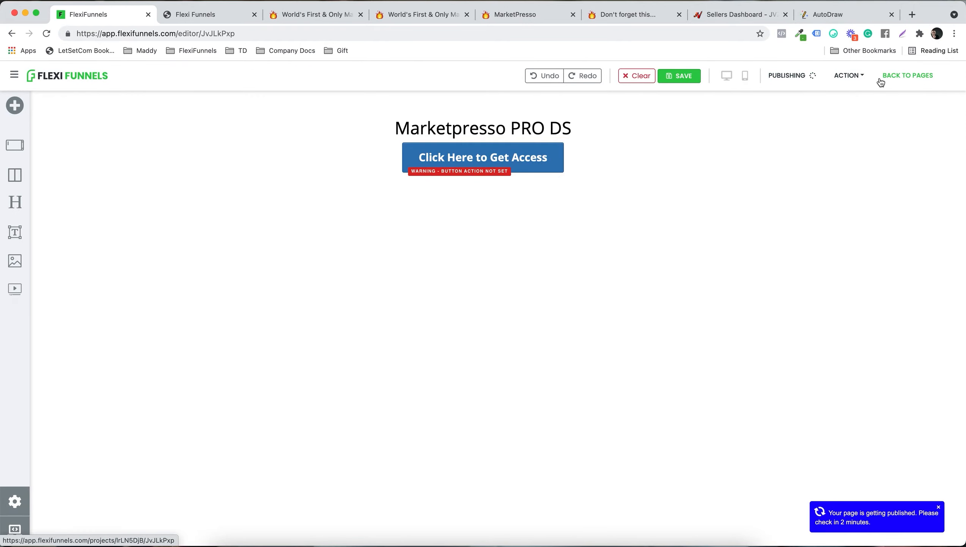
{"action": "left_click", "coordinate": [902, 79]}
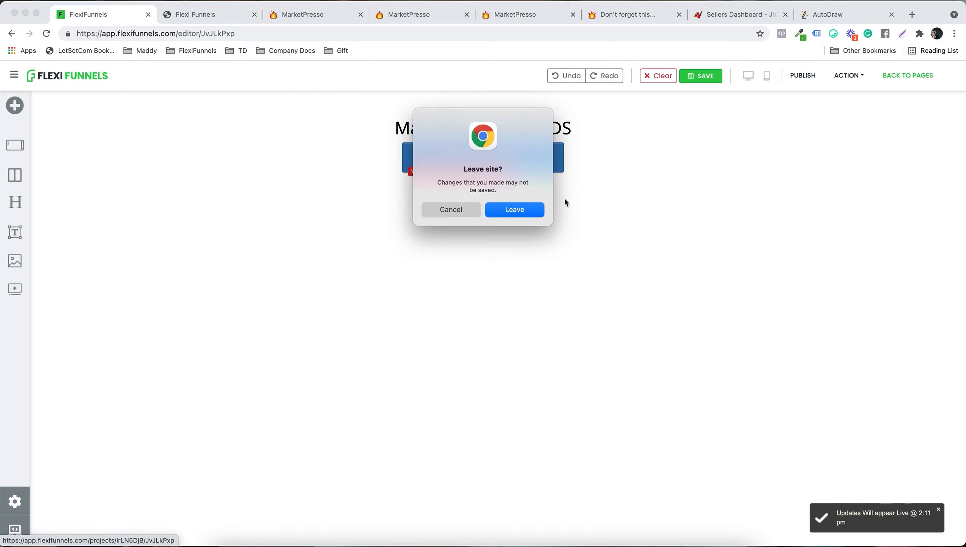
{"action": "left_click", "coordinate": [528, 206]}
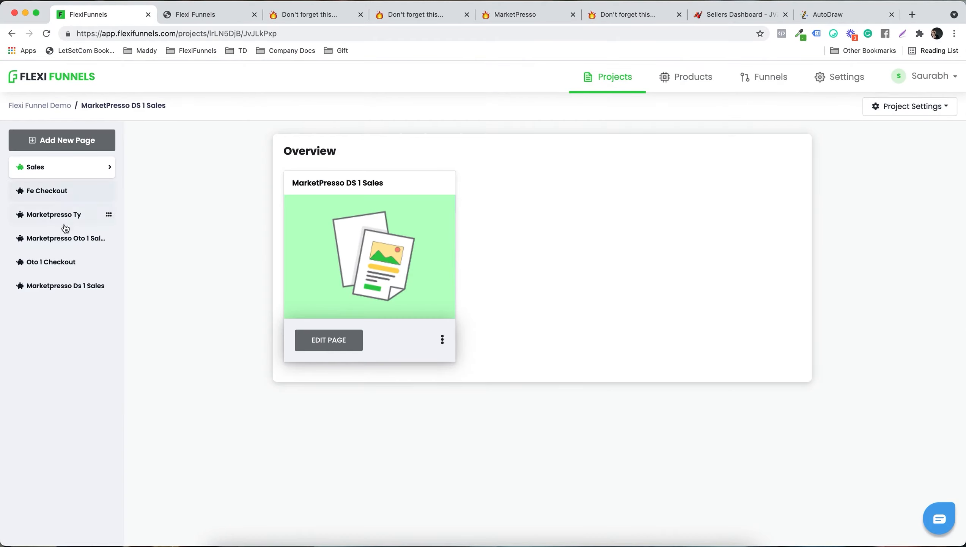
- Clone the OTO 1 Checkout page as the basis for a downsell checkout
{"action": "left_click", "coordinate": [63, 261]}
{"action": "left_click", "coordinate": [442, 339]}
{"action": "left_click", "coordinate": [463, 412]}
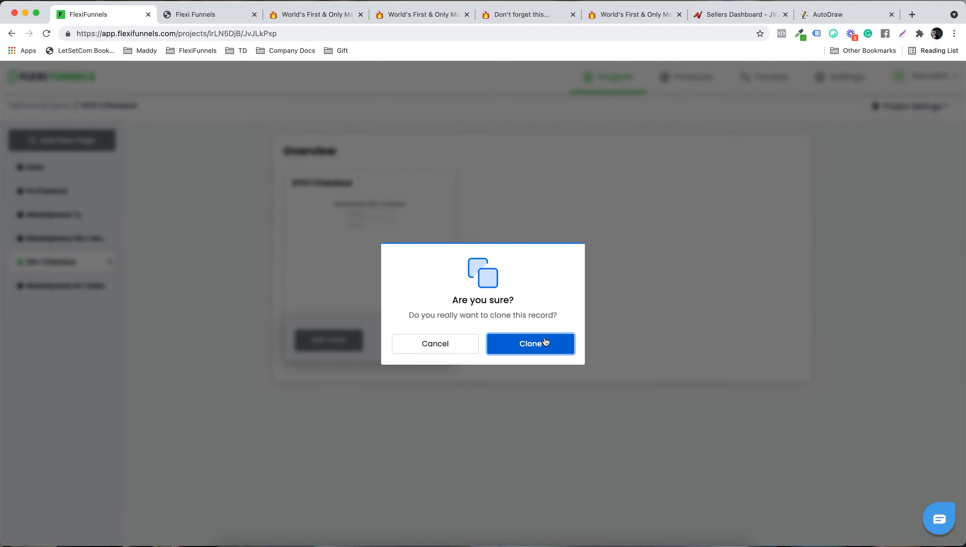
{"action": "left_click", "coordinate": [528, 341]}
- Rename the cloned checkout page's funnel step "DS 1 Checkout" and save the page settings
{"action": "left_click", "coordinate": [442, 340]}
{"action": "left_click", "coordinate": [463, 358]}
{"action": "double_click", "coordinate": [308, 216]}
{"action": "type", "text": "DS 1 Checkout"}
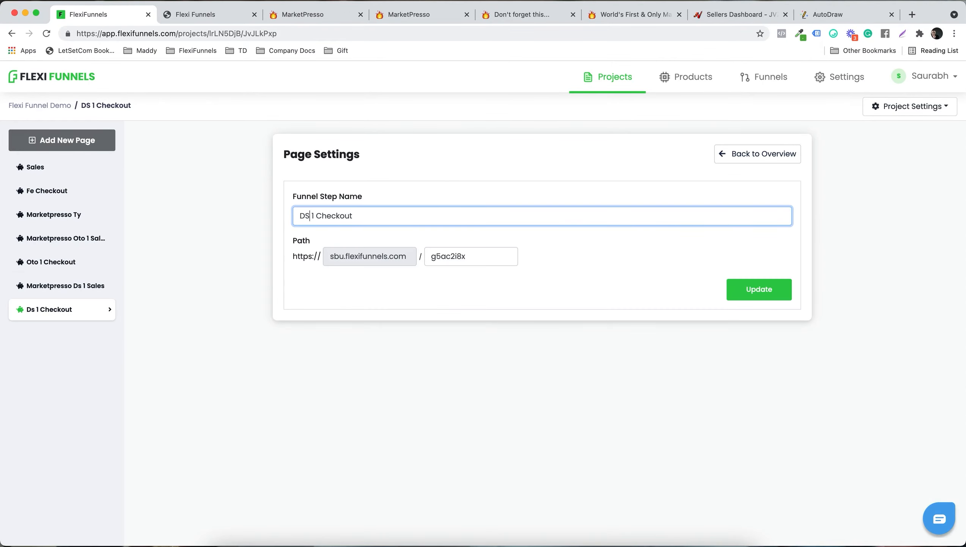
{"action": "left_click", "coordinate": [772, 289]}
{"action": "left_click", "coordinate": [751, 161]}
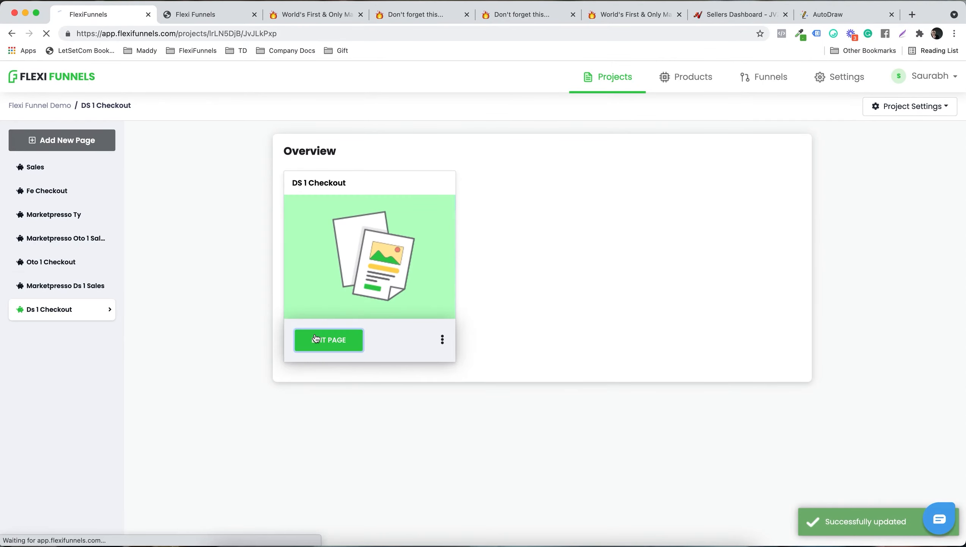
- Change the DS 1 Checkout page heading to "MarketPresso DS 1 Checkout" and publish the page
{"action": "left_click", "coordinate": [315, 337]}
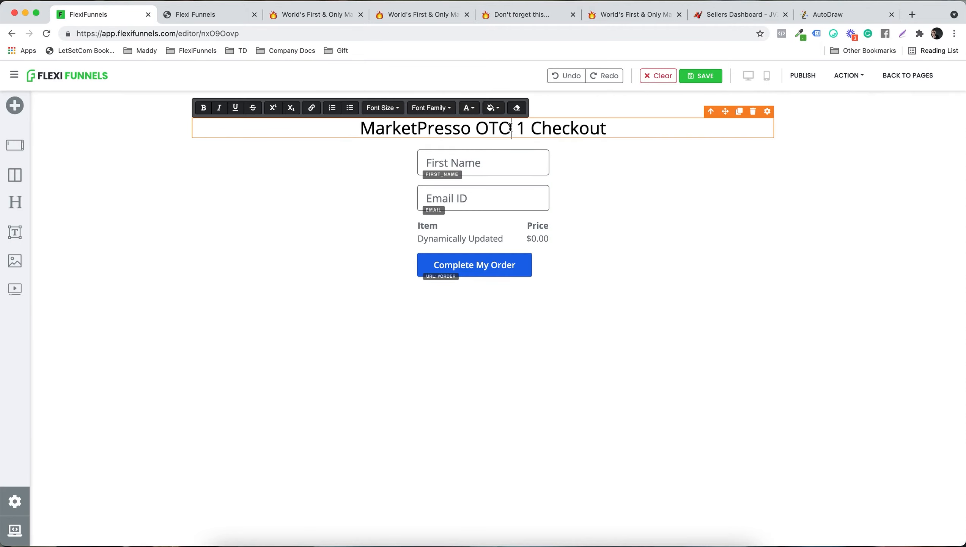
{"action": "left_click", "coordinate": [803, 76]}
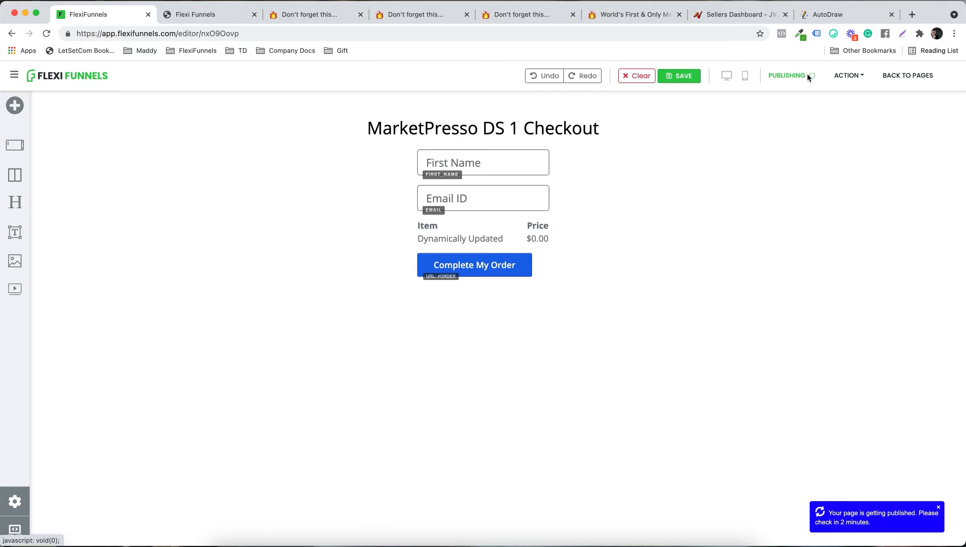
{"action": "left_click", "coordinate": [908, 76]}
{"action": "left_click", "coordinate": [536, 209]}
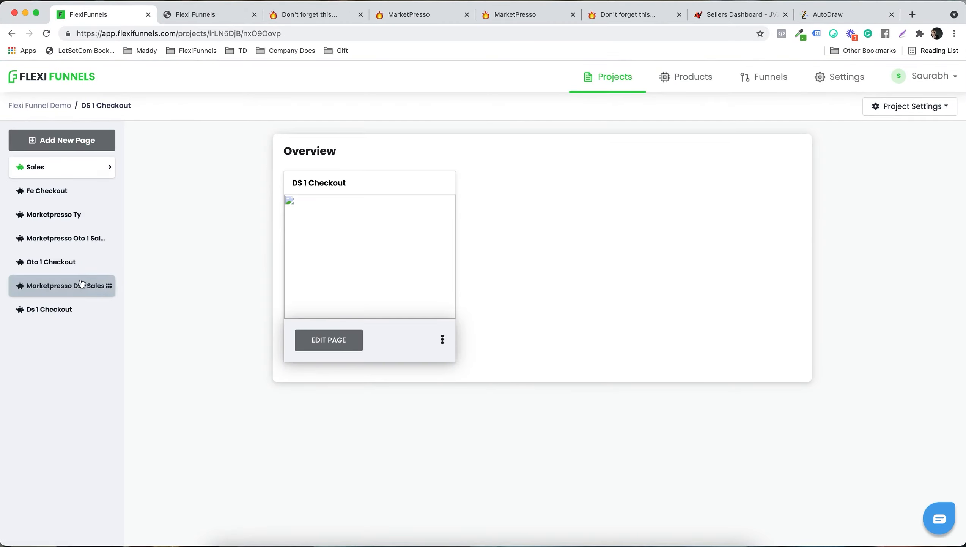
- Clone the MarketPresso OTO 1 Sales page once more
{"action": "left_click", "coordinate": [61, 238]}
{"action": "left_click", "coordinate": [442, 339]}
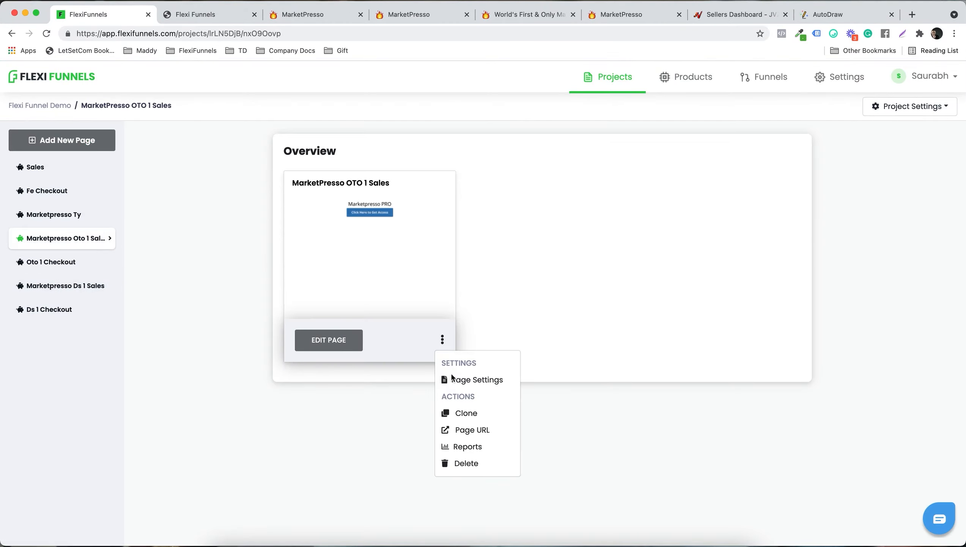
{"action": "left_click", "coordinate": [466, 413]}
{"action": "left_click", "coordinate": [528, 342]}
- Change the heading of the newly cloned OTO 1 Sales page to "Marketpresso Club Sales" and publish it
{"action": "left_click", "coordinate": [91, 333]}
{"action": "left_click", "coordinate": [328, 340]}
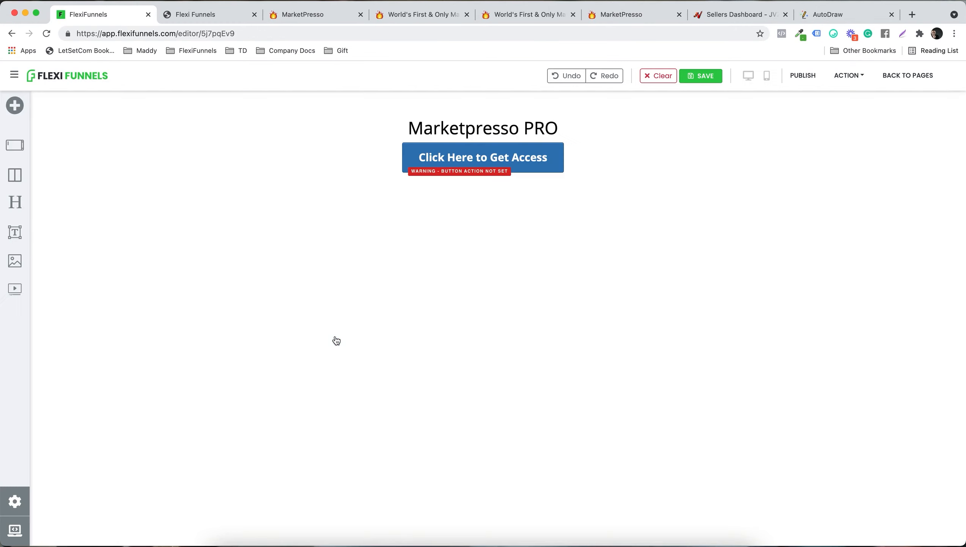
{"action": "left_click", "coordinate": [538, 123]}
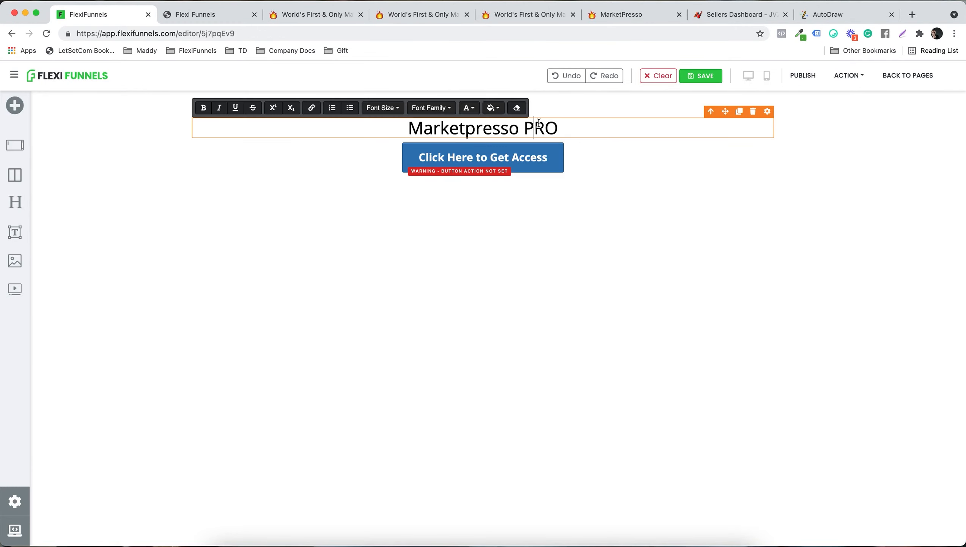
{"action": "left_click", "coordinate": [804, 76]}
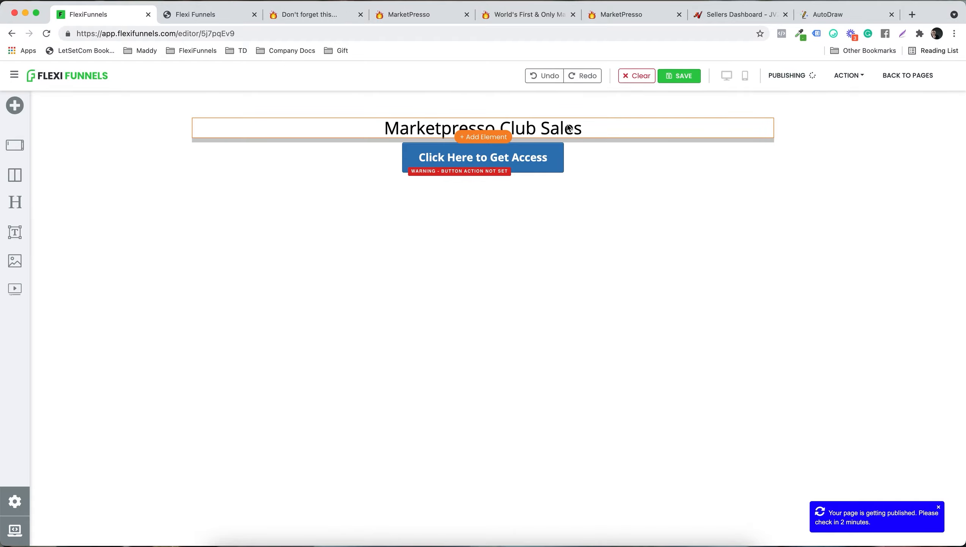
{"action": "left_click", "coordinate": [909, 77]}
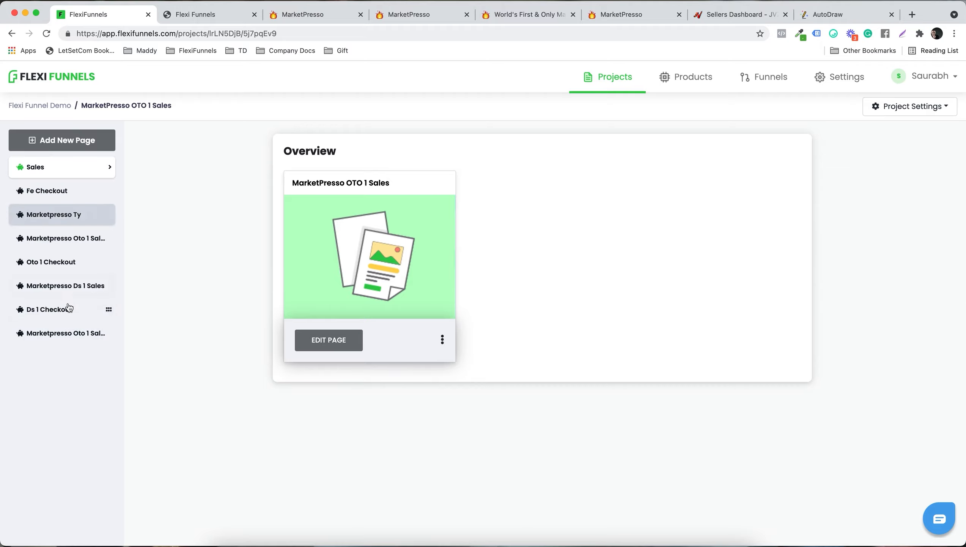
{"action": "left_click", "coordinate": [53, 261]}
{"action": "left_click", "coordinate": [442, 339]}
{"action": "left_click", "coordinate": [484, 417]}
{"action": "left_click", "coordinate": [435, 331]}
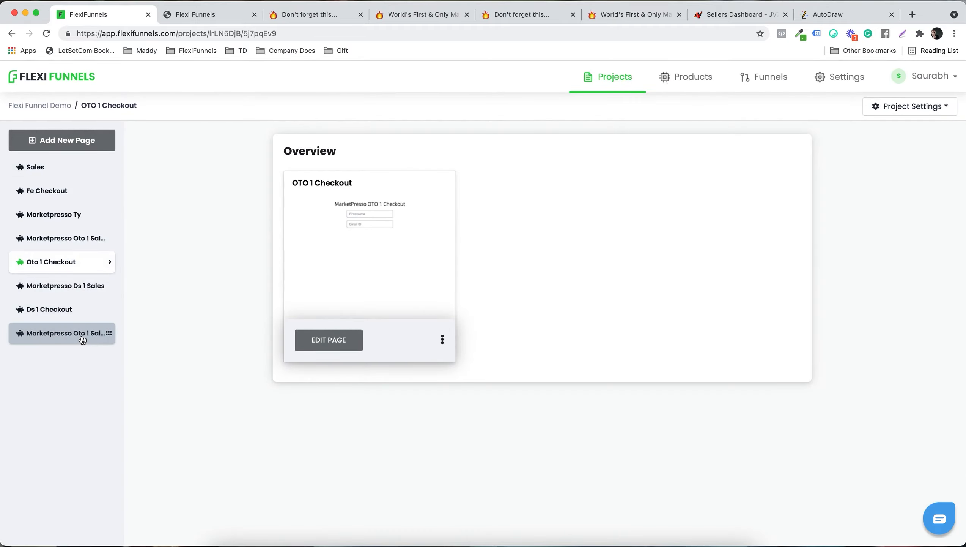
- Check the cloned MarketPresso OTO 1 Sales page through its live URL and in the editor
{"action": "left_click", "coordinate": [82, 339]}
{"action": "left_click", "coordinate": [442, 339]}
{"action": "left_click", "coordinate": [474, 431]}
{"action": "left_click", "coordinate": [101, 14]}
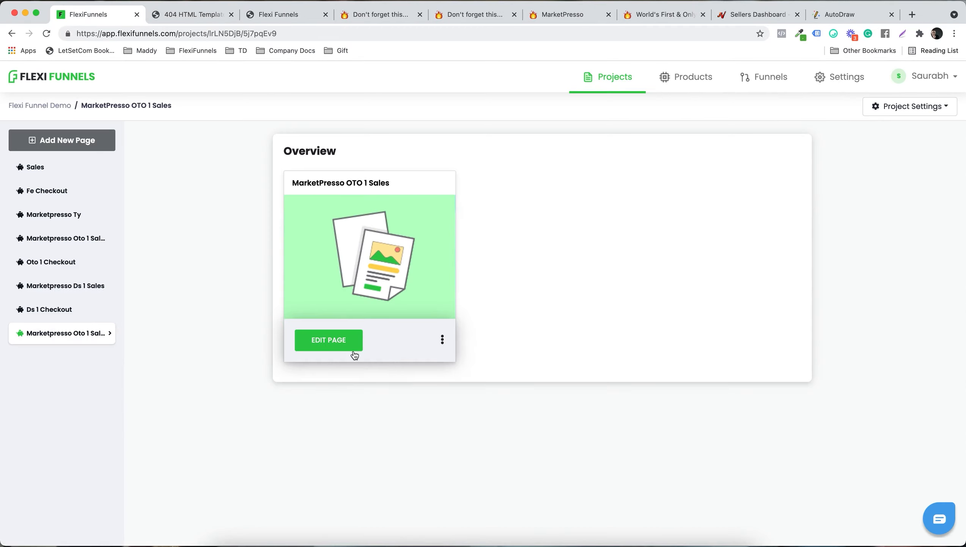
{"action": "left_click", "coordinate": [354, 355]}
{"action": "middle_click", "coordinate": [198, 14]}
{"action": "left_click", "coordinate": [908, 76]}
{"action": "left_click", "coordinate": [511, 210]}
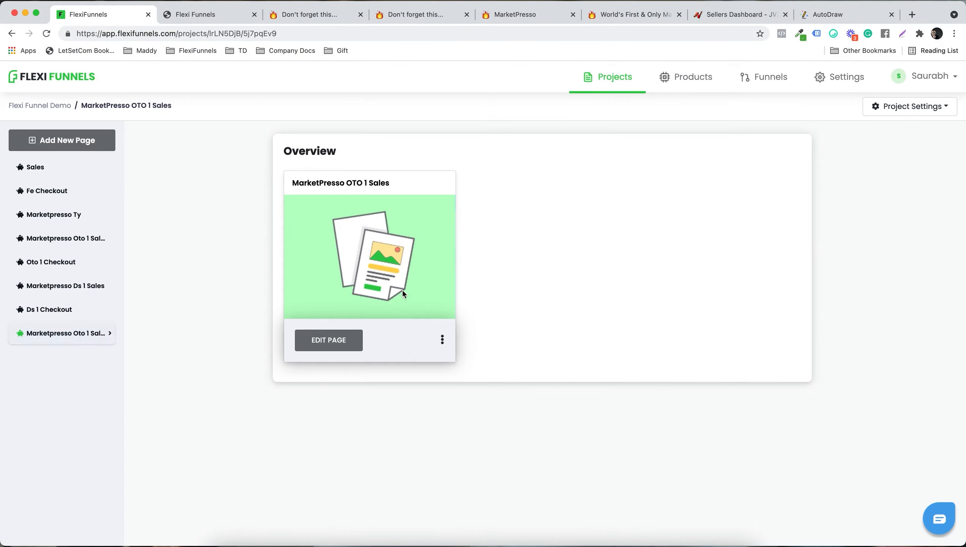
- Rename the cloned sales page's funnel step "MarketPresso OTO 2 Sales" in its page settings
{"action": "left_click", "coordinate": [65, 333]}
{"action": "left_click", "coordinate": [374, 216]}
{"action": "left_click", "coordinate": [760, 298]}
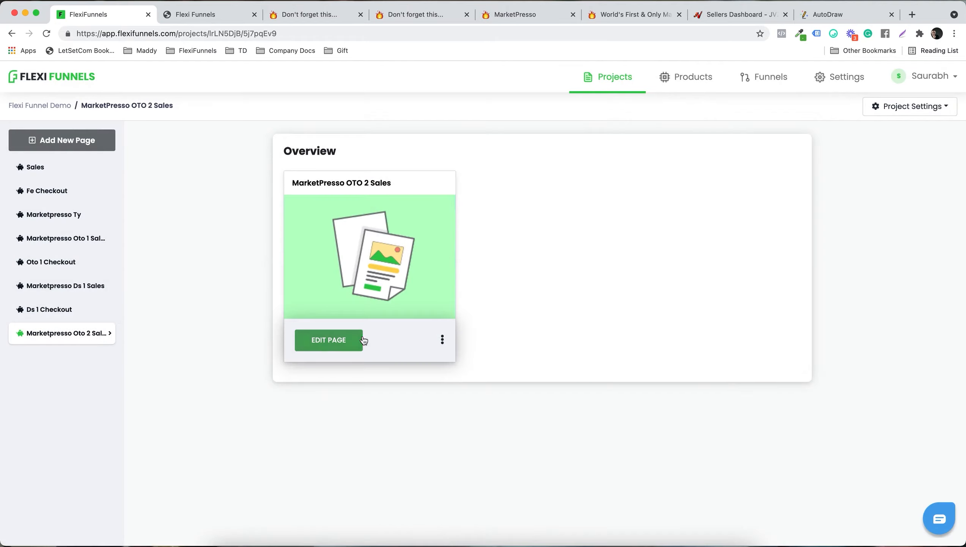
- Republish the MarketPresso OTO 2 Sales page from the editor and return to the project pages
{"action": "left_click", "coordinate": [359, 340]}
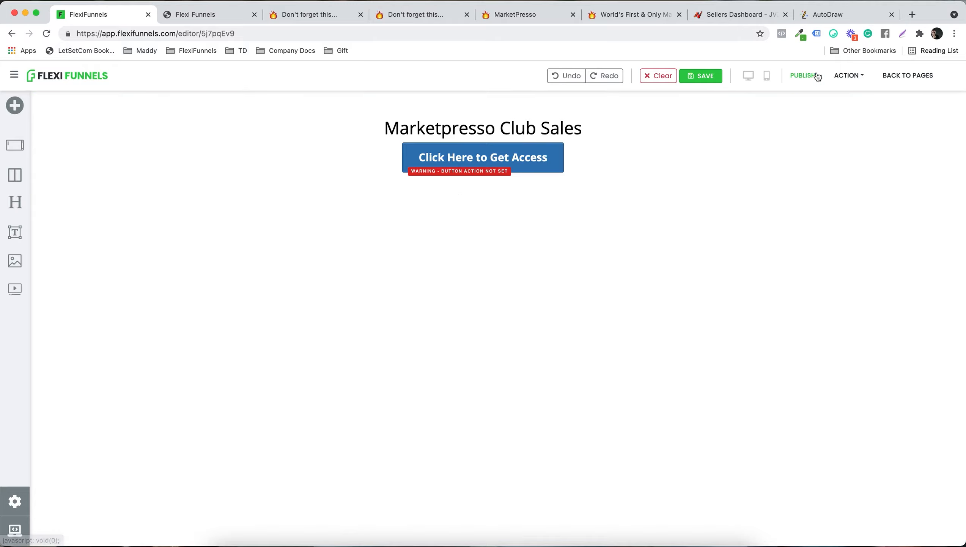
{"action": "left_click", "coordinate": [815, 75]}
{"action": "left_click", "coordinate": [908, 75]}
{"action": "left_click", "coordinate": [535, 202]}
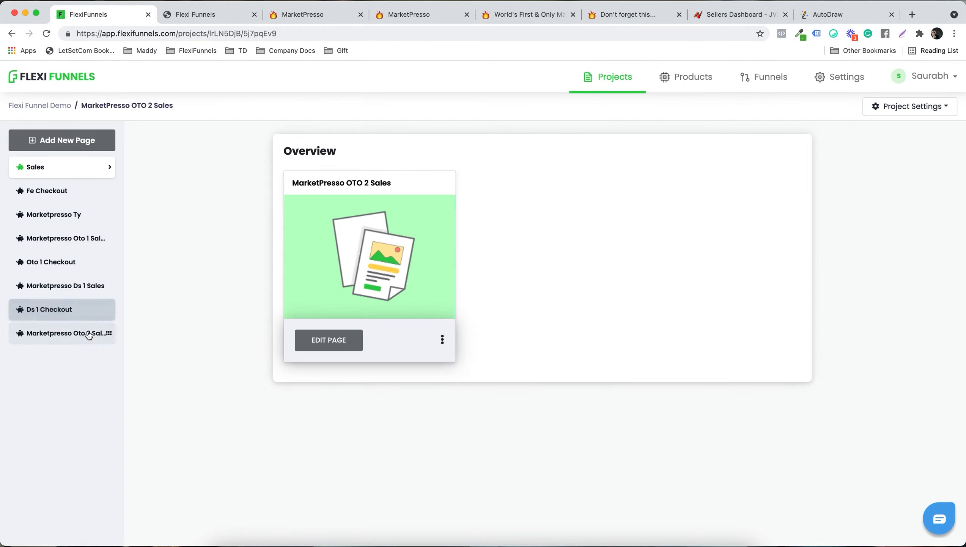
- Clone the OTO 1 Checkout page as the basis for the second upsell's checkout
{"action": "left_click", "coordinate": [108, 262]}
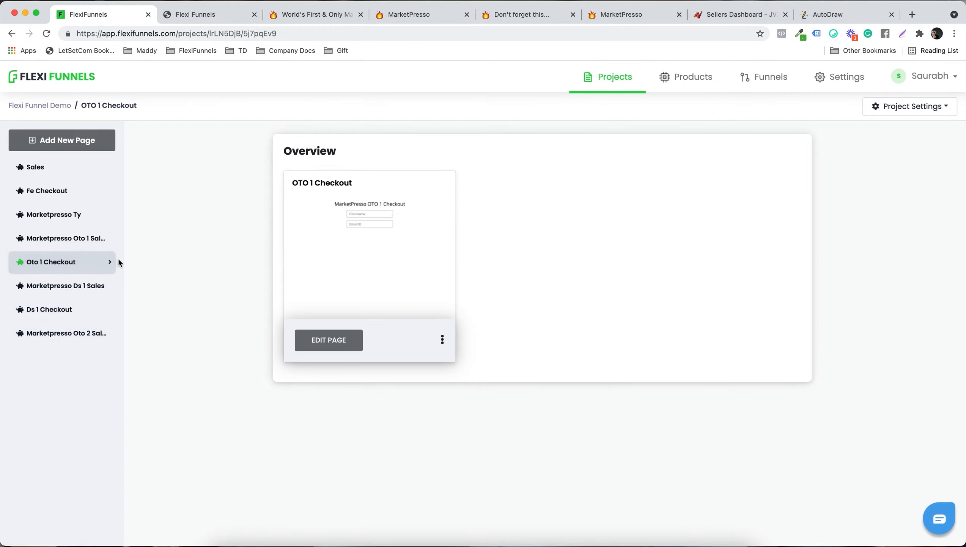
{"action": "left_click", "coordinate": [465, 414]}
{"action": "left_click", "coordinate": [528, 332]}
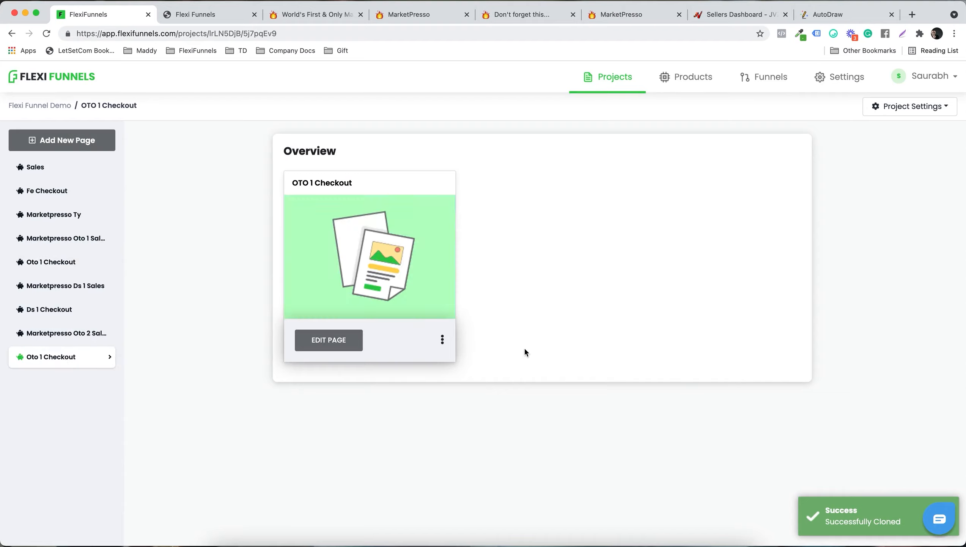
- Rename the cloned checkout page's funnel step "OTO 2 Checkout" and save the page settings
{"action": "left_click", "coordinate": [443, 340]}
{"action": "left_click", "coordinate": [463, 385]}
{"action": "left_click", "coordinate": [319, 215]}
{"action": "key", "text": "BackSpace"}
{"action": "type", "text": "2 Checkout"}
{"action": "left_click", "coordinate": [756, 288]}
{"action": "left_click", "coordinate": [758, 153]}
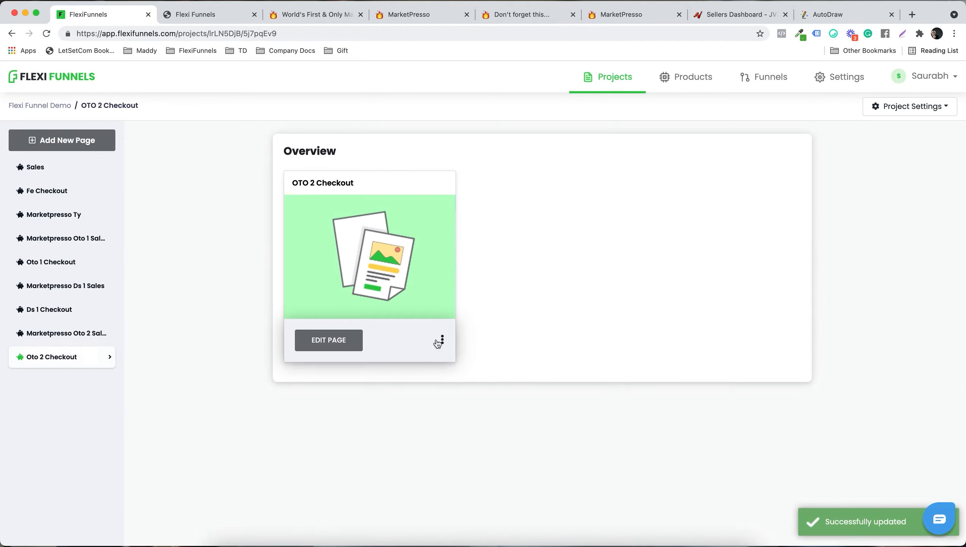
- Change the OTO 2 Checkout page heading to "MarketPresso OTO 2 Checkout" and publish the page
{"action": "left_click", "coordinate": [314, 340]}
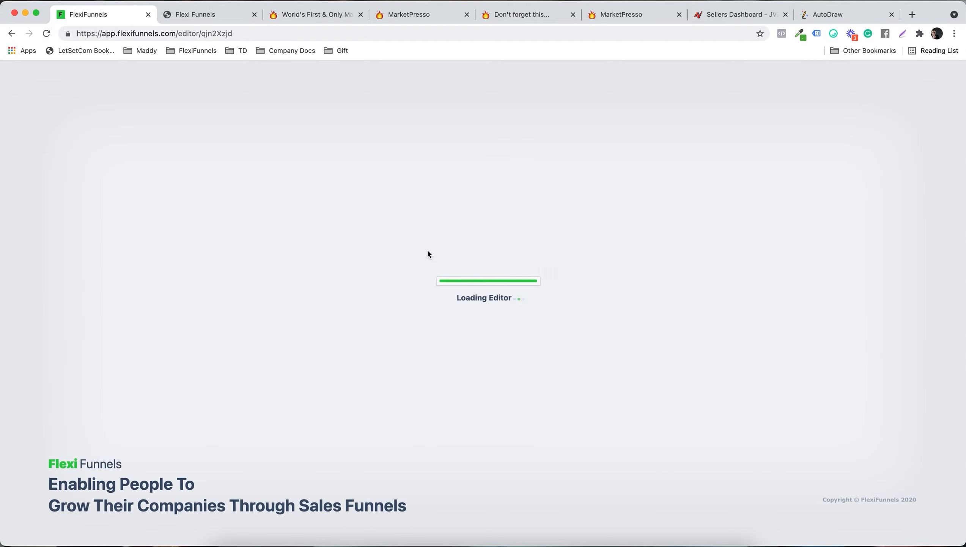
{"action": "left_click", "coordinate": [520, 128]}
{"action": "key", "text": "Delete"}
{"action": "type", "text": "2"}
{"action": "left_click", "coordinate": [802, 77]}
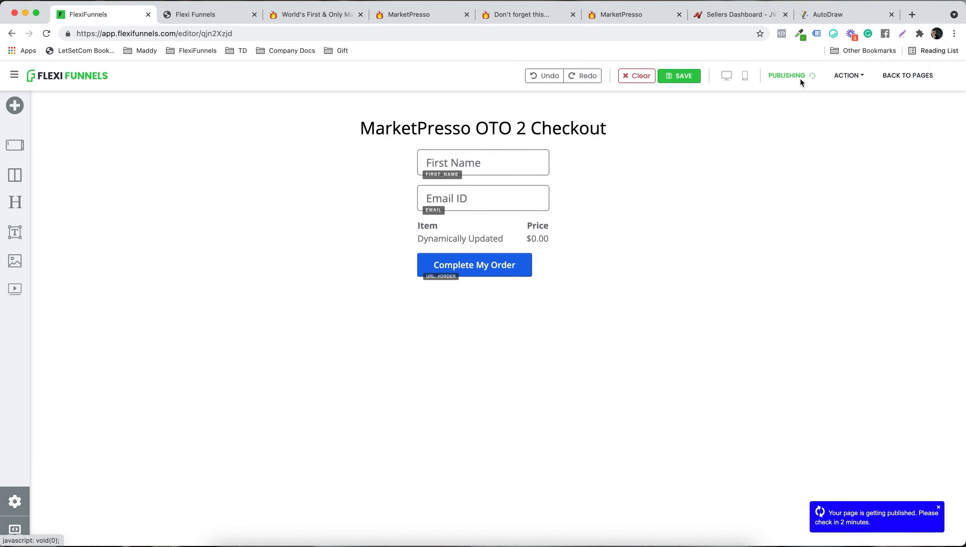
{"action": "left_click", "coordinate": [908, 76]}
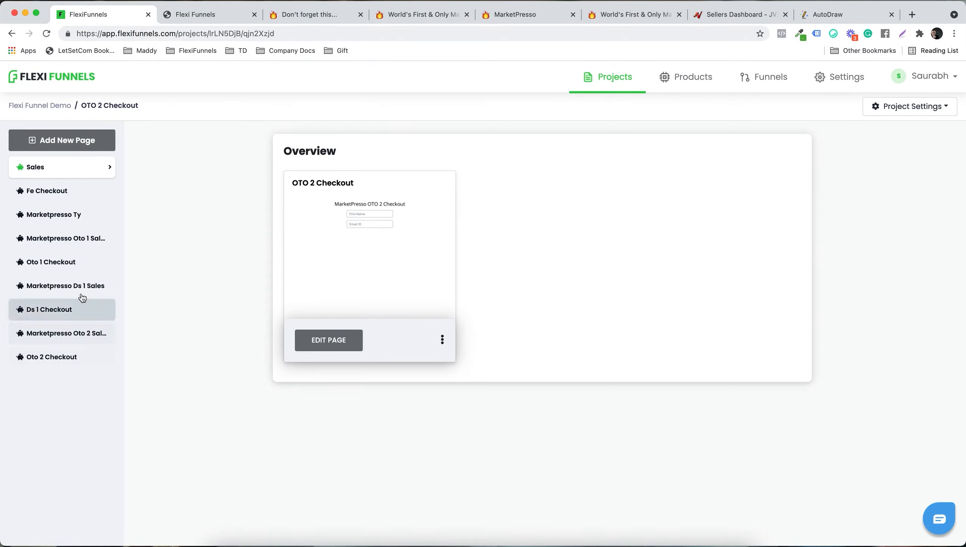
- Clone the MarketPresso DS 1 Sales page
{"action": "left_click", "coordinate": [77, 285]}
{"action": "left_click", "coordinate": [442, 339]}
{"action": "left_click", "coordinate": [466, 410]}
{"action": "left_click", "coordinate": [540, 342]}
- Rename the cloned downsell page's funnel step "MarketPresso DS 2 Sales" and save the page settings
{"action": "left_click", "coordinate": [442, 339]}
{"action": "left_click", "coordinate": [474, 379]}
{"action": "left_click", "coordinate": [368, 216]}
{"action": "key", "text": "BackSpace"}
{"action": "type", "text": "2"}
{"action": "left_click", "coordinate": [770, 297]}
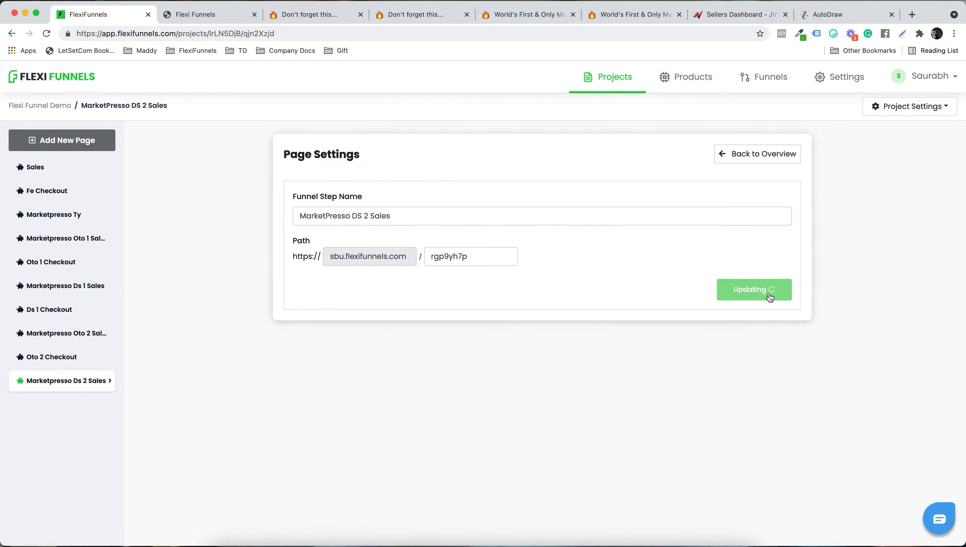
{"action": "left_click", "coordinate": [746, 157]}
- Change the MarketPresso DS 2 Sales page heading to "Marketpresso CLUB DS" and publish the page
{"action": "left_click", "coordinate": [338, 340]}
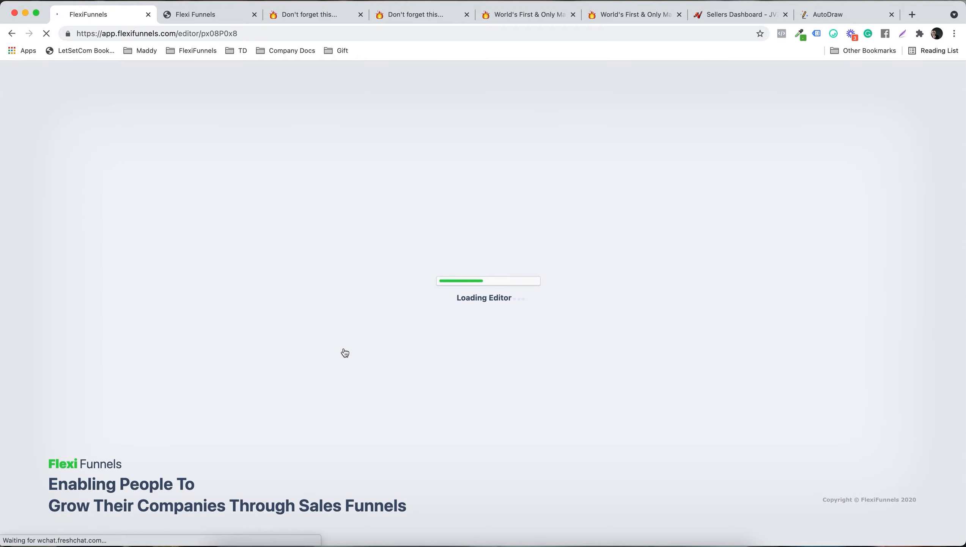
{"action": "double_click", "coordinate": [530, 128]}
{"action": "type", "text": "CLUB"}
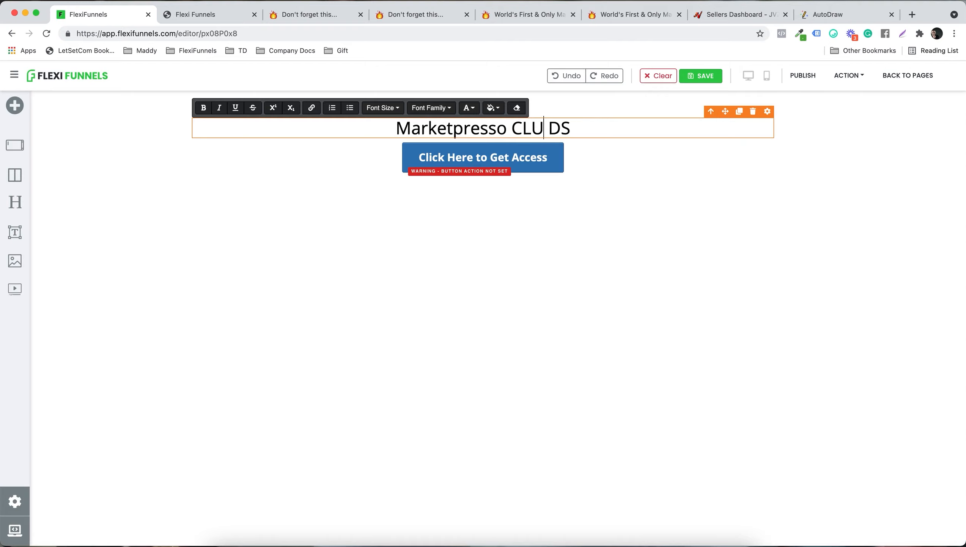
{"action": "left_click", "coordinate": [803, 76]}
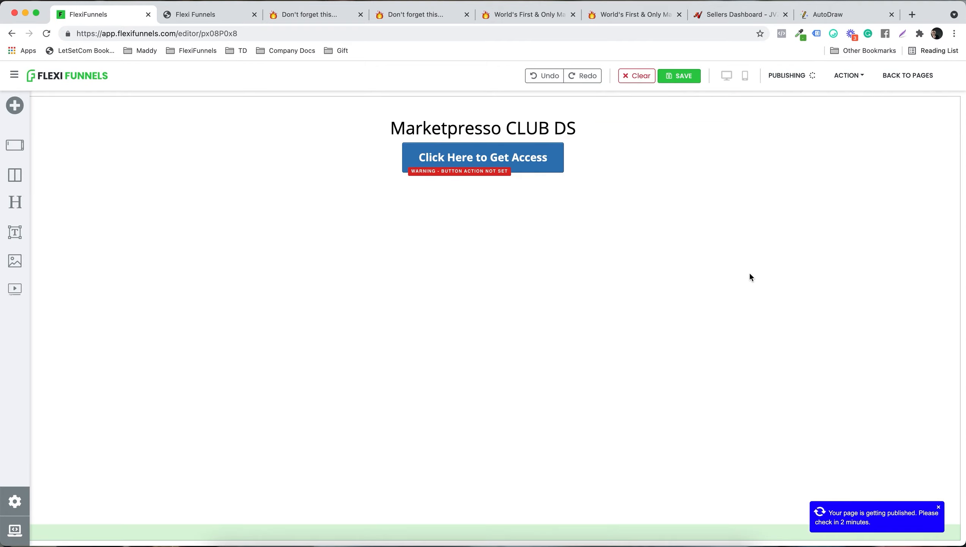
{"action": "left_click", "coordinate": [908, 75]}
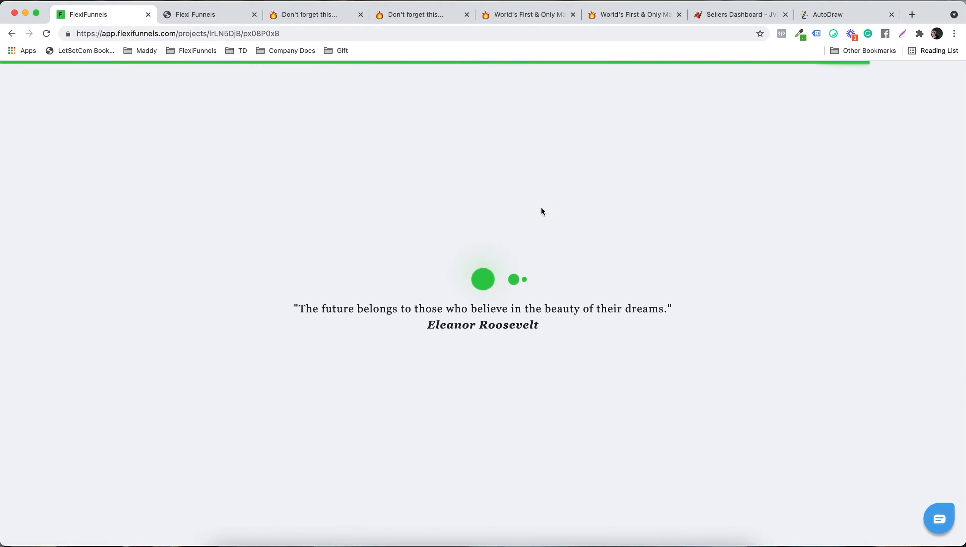
- Clone the DS 1 Checkout page
{"action": "left_click", "coordinate": [99, 380]}
{"action": "left_click", "coordinate": [85, 359]}
{"action": "left_click", "coordinate": [76, 310]}
{"action": "left_click", "coordinate": [440, 341]}
{"action": "left_click", "coordinate": [462, 392]}
{"action": "left_click", "coordinate": [525, 349]}
{"action": "left_click", "coordinate": [441, 339]}
{"action": "left_click", "coordinate": [462, 371]}
- Rename the cloned checkout page's funnel step "DS 2 Checkout", save the page settings and return to the overview
{"action": "left_click", "coordinate": [312, 215]}
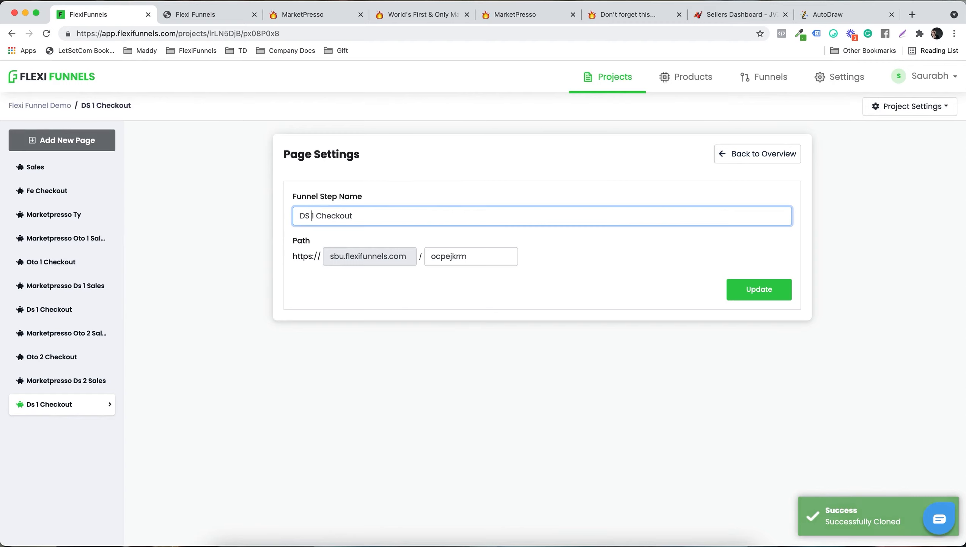
{"action": "key", "text": "Delete"}
{"action": "type", "text": "2"}
{"action": "left_click", "coordinate": [745, 291]}
{"action": "left_click", "coordinate": [765, 154]}
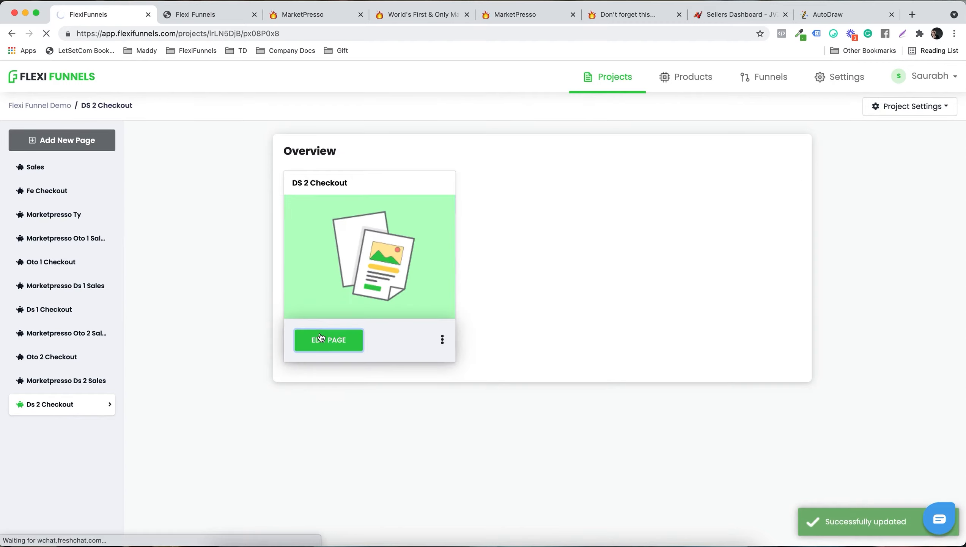
- Change the DS 2 Checkout page heading to "MarketPresso DS 2 Checkout" and publish the page
{"action": "left_click", "coordinate": [322, 338]}
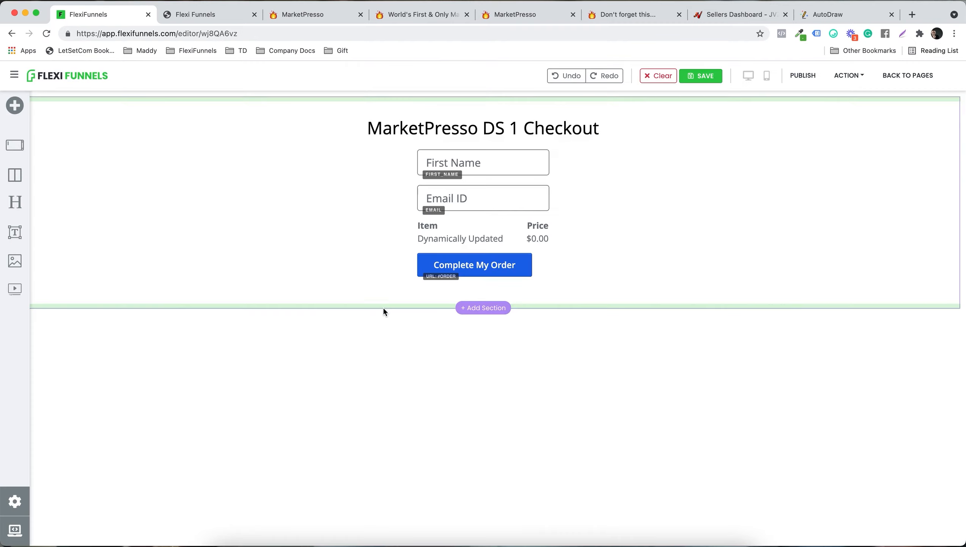
{"action": "left_click", "coordinate": [521, 127]}
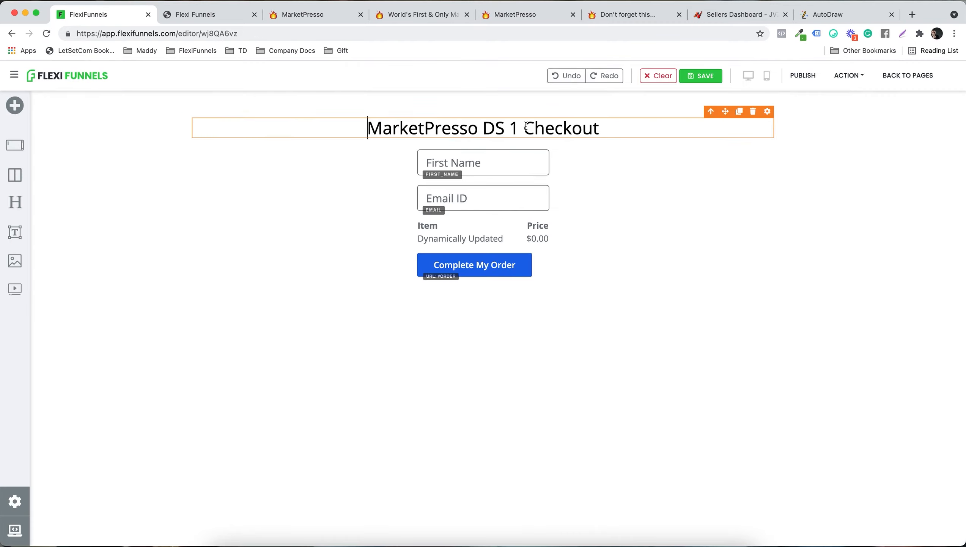
{"action": "left_click", "coordinate": [522, 127]}
{"action": "key", "text": "BackSpace"}
{"action": "type", "text": "2"}
{"action": "left_click", "coordinate": [793, 76]}
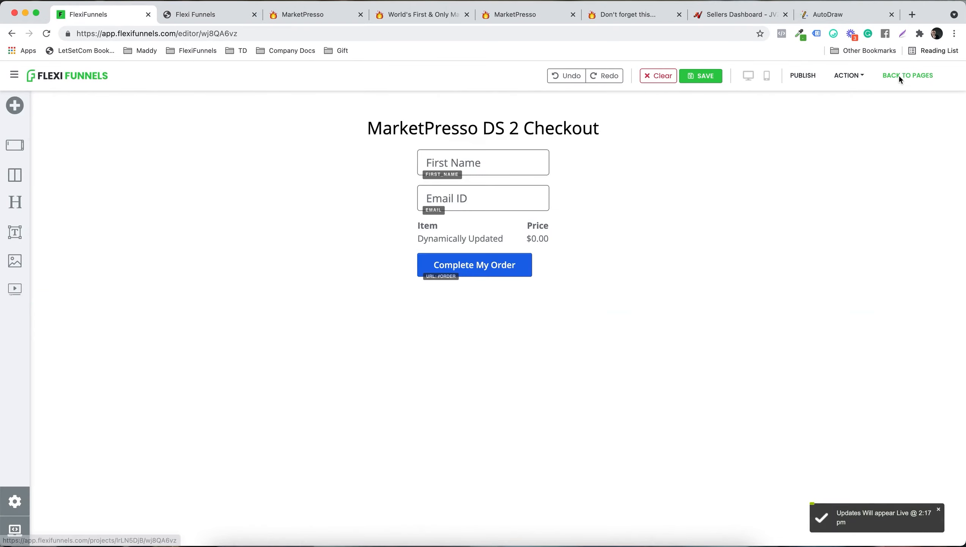
{"action": "left_click", "coordinate": [899, 76]}
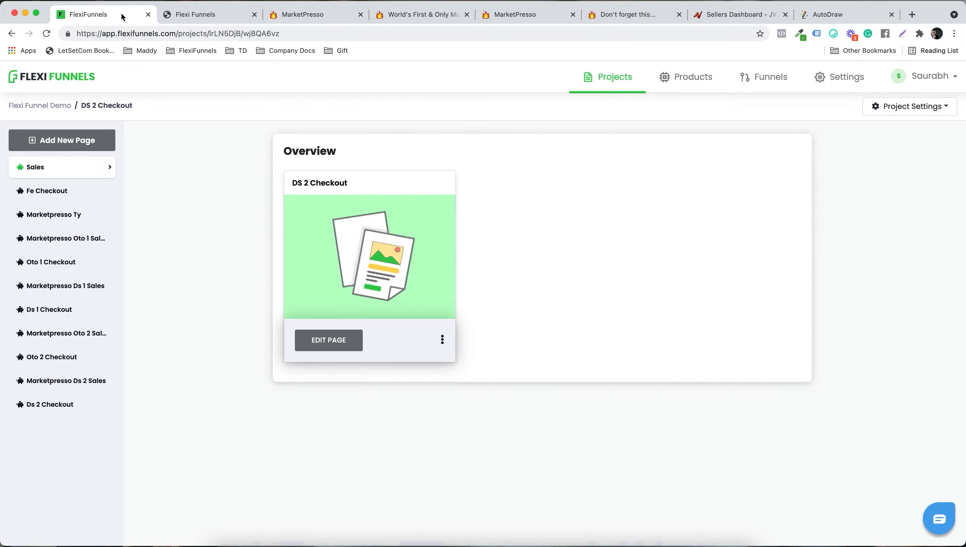
- Check the live versions of the Sales and FE Checkout pages
{"action": "left_click", "coordinate": [61, 167]}
{"action": "left_click", "coordinate": [442, 339]}
{"action": "left_click", "coordinate": [459, 360]}
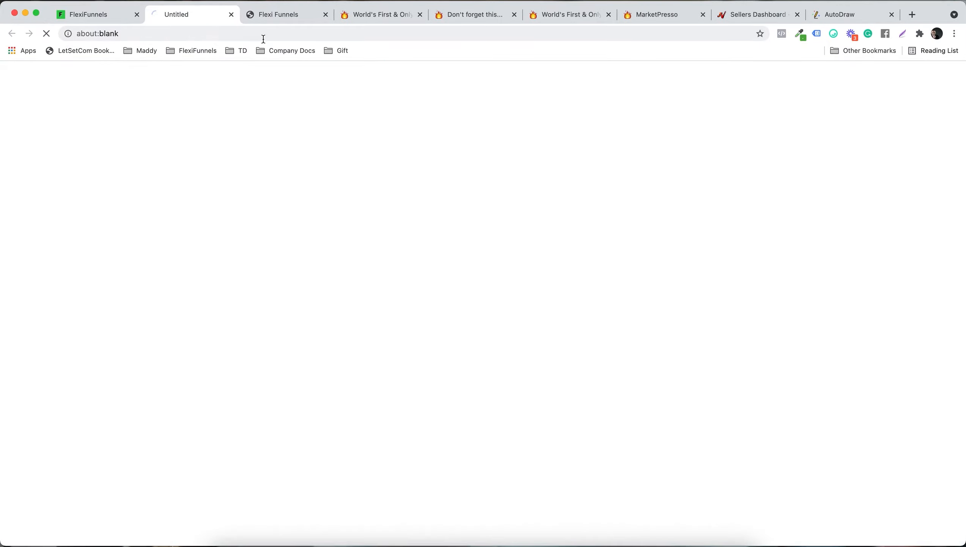
{"action": "left_click", "coordinate": [231, 14]}
{"action": "left_click", "coordinate": [42, 190]}
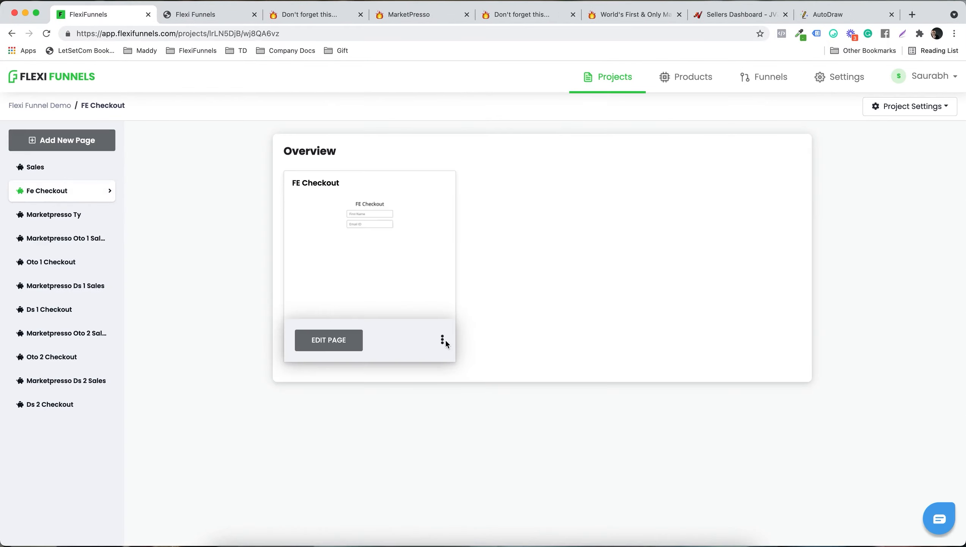
{"action": "left_click", "coordinate": [442, 339]}
{"action": "left_click", "coordinate": [460, 361]}
{"action": "left_click", "coordinate": [231, 14]}
- Check the live MarketPresso TY page, publish it again from the editor and view its published URL
{"action": "left_click", "coordinate": [61, 214]}
{"action": "left_click", "coordinate": [442, 338]}
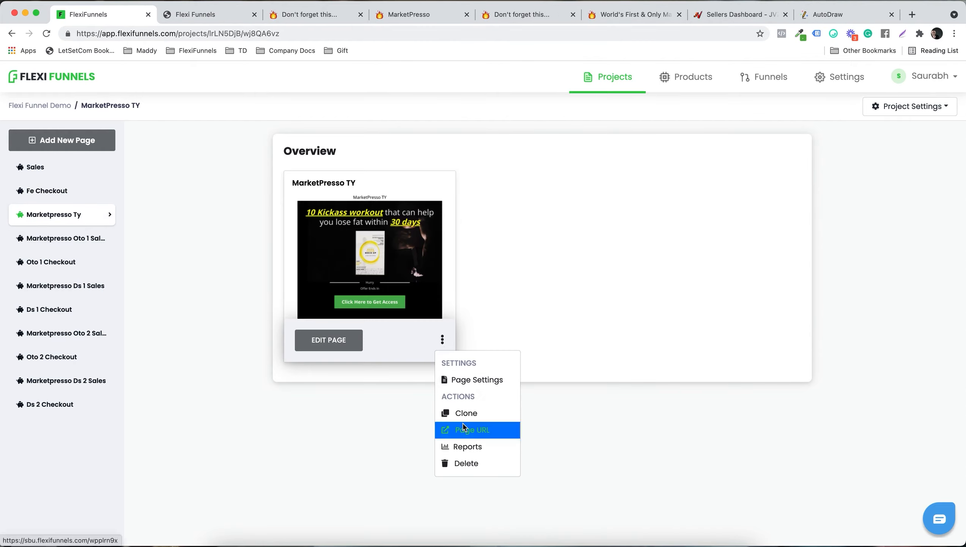
{"action": "left_click", "coordinate": [466, 427]}
{"action": "left_click", "coordinate": [96, 14]}
{"action": "left_click", "coordinate": [329, 340]}
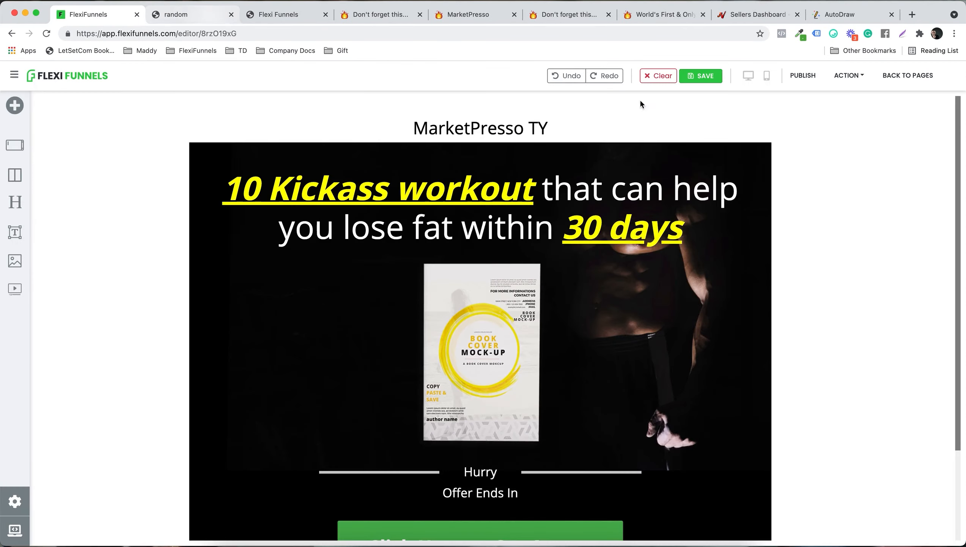
{"action": "left_click", "coordinate": [803, 76]}
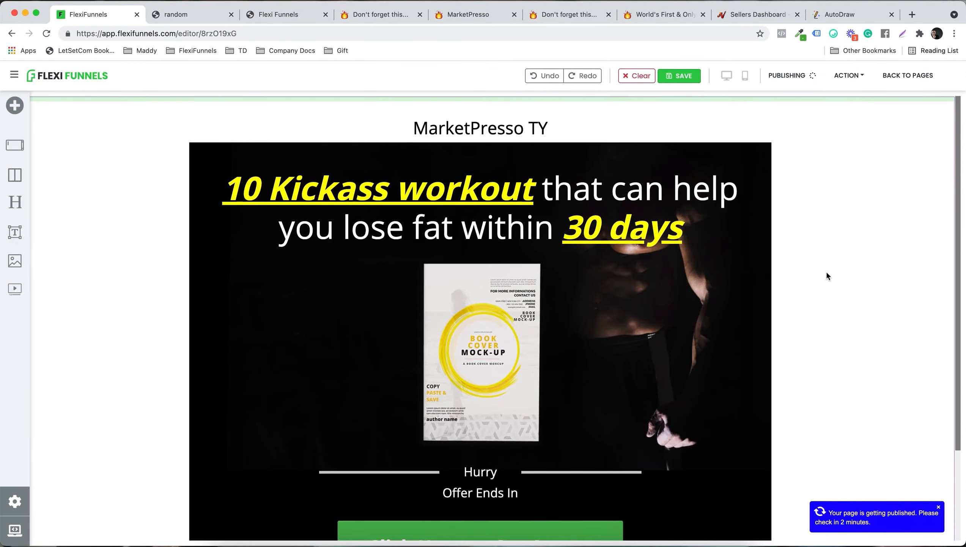
{"action": "left_click", "coordinate": [849, 76]}
{"action": "left_click", "coordinate": [852, 96]}
{"action": "left_click", "coordinate": [212, 14]}
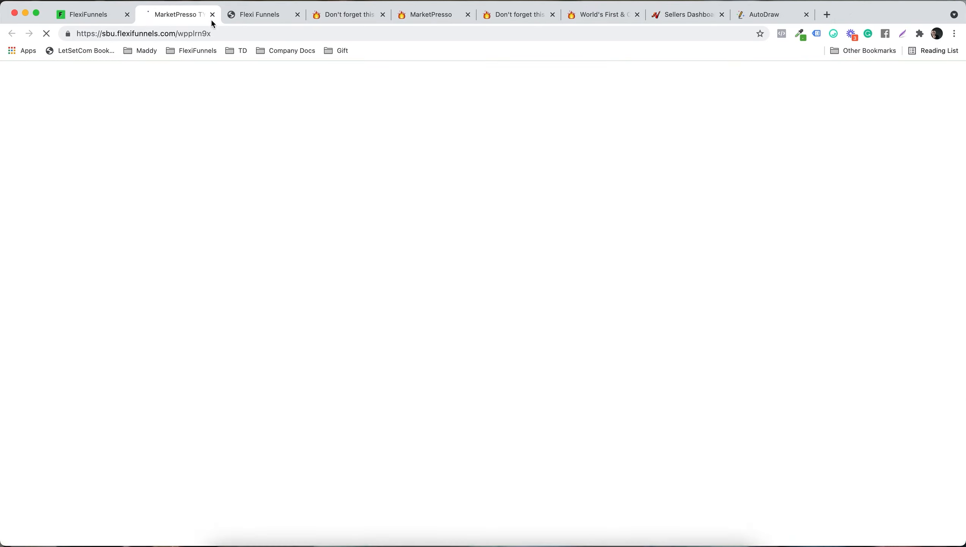
{"action": "left_click", "coordinate": [213, 15]}
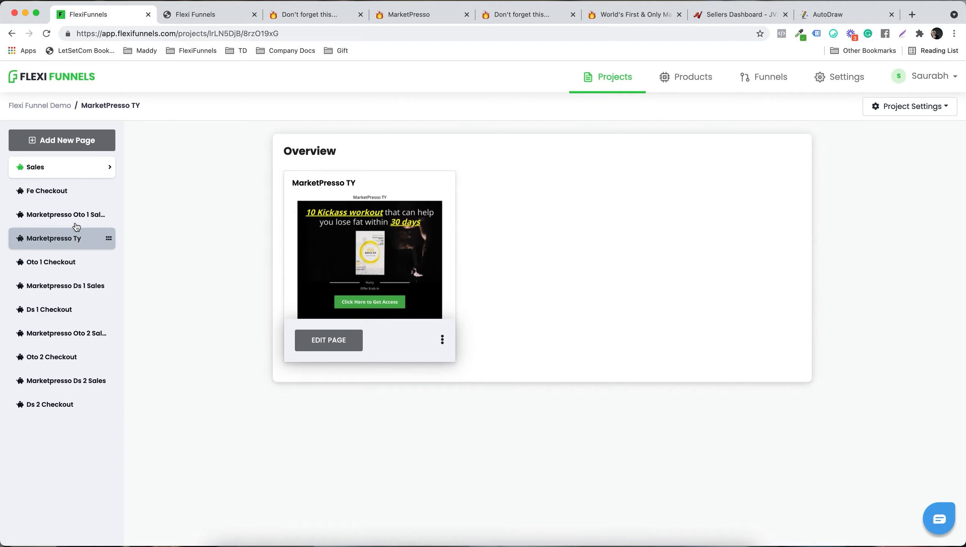
- Check the live MarketPresso OTO 1 Sales page and publish it again from the editor
{"action": "left_click", "coordinate": [77, 216]}
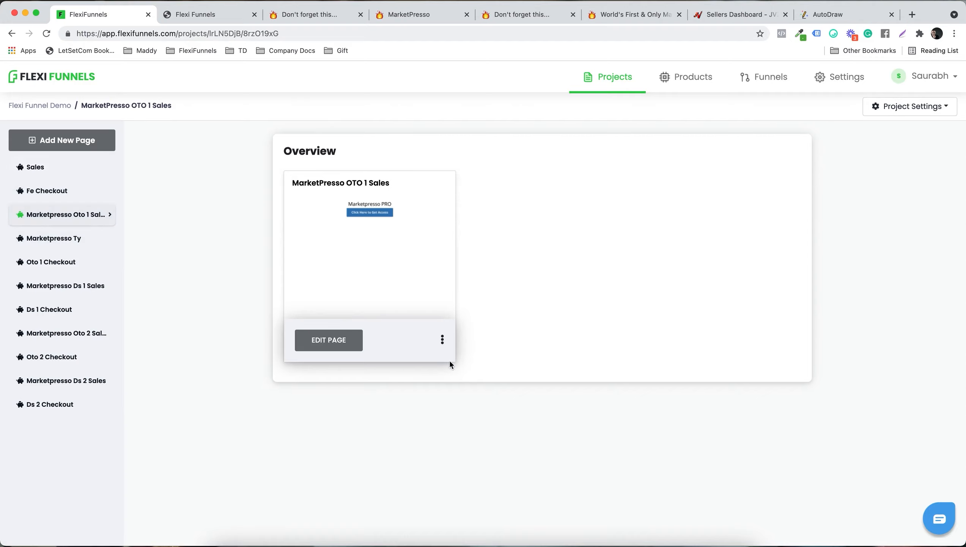
{"action": "left_click", "coordinate": [442, 339]}
{"action": "left_click", "coordinate": [457, 363]}
{"action": "left_click", "coordinate": [122, 15]}
{"action": "left_click", "coordinate": [329, 343]}
{"action": "left_click", "coordinate": [190, 19]}
{"action": "left_click", "coordinate": [231, 15]}
{"action": "left_click", "coordinate": [114, 20]}
{"action": "left_click", "coordinate": [804, 79]}
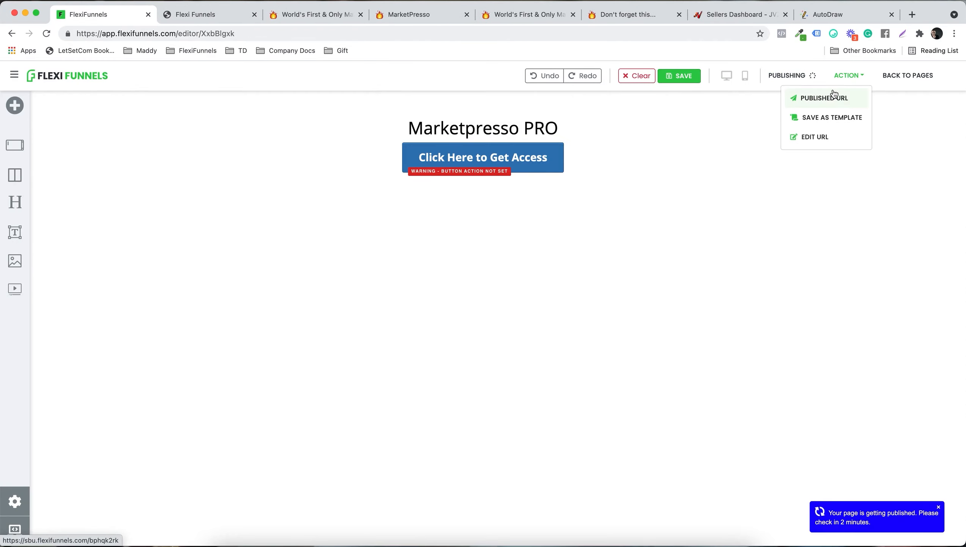
- View the published MarketPresso OTO 1 Sales page and return to the project's page overview
{"action": "left_click", "coordinate": [834, 95]}
{"action": "left_click", "coordinate": [114, 16]}
{"action": "left_click", "coordinate": [908, 75]}
{"action": "left_click", "coordinate": [514, 210]}
{"action": "left_click", "coordinate": [195, 16]}
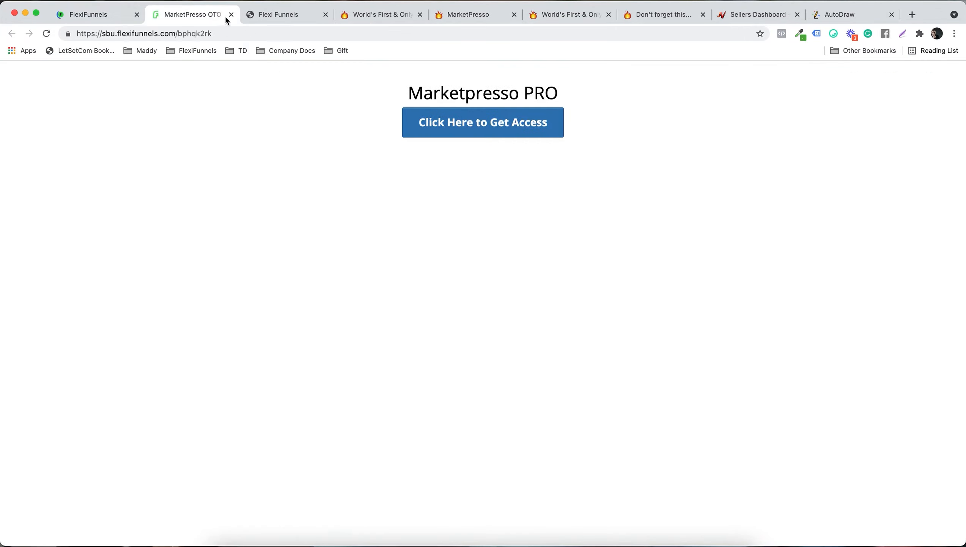
{"action": "left_click", "coordinate": [231, 14]}
{"action": "left_click", "coordinate": [115, 16]}
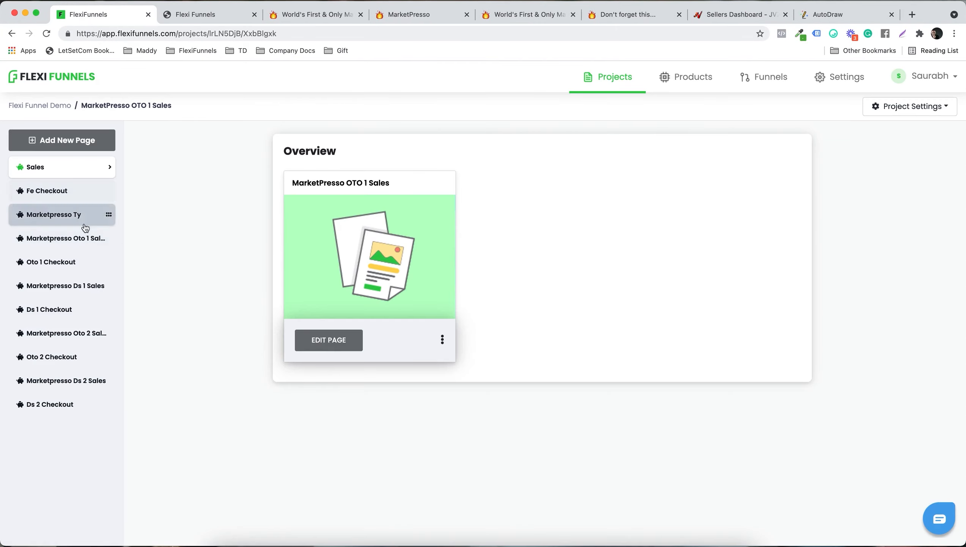
- Check the live versions of the OTO 1 Checkout, MarketPresso DS 1 Sales and DS 1 Checkout pages
{"action": "left_click", "coordinate": [111, 262]}
{"action": "left_click", "coordinate": [443, 339]}
{"action": "left_click", "coordinate": [466, 432]}
{"action": "left_click", "coordinate": [231, 15]}
{"action": "left_click", "coordinate": [92, 286]}
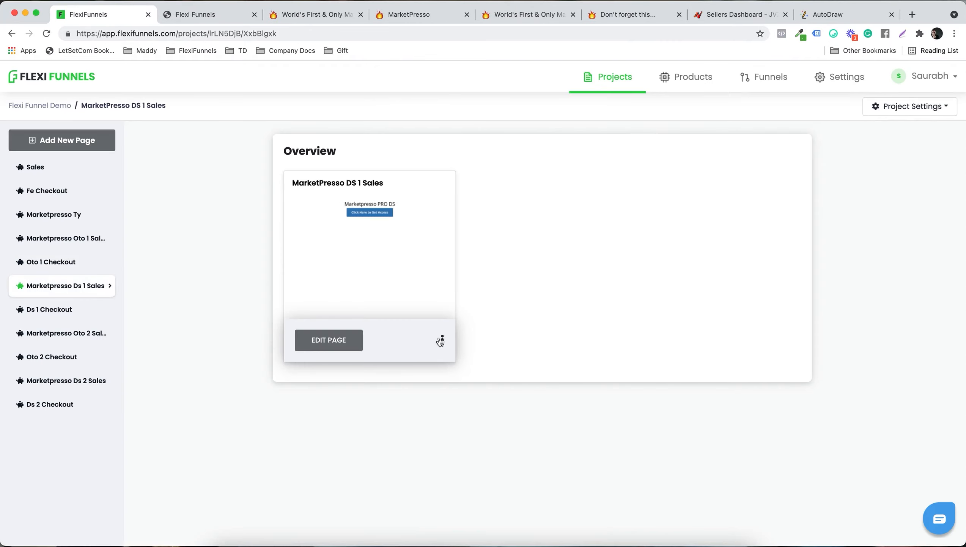
{"action": "left_click", "coordinate": [442, 338]}
{"action": "left_click", "coordinate": [466, 430]}
{"action": "left_click", "coordinate": [231, 14]}
{"action": "left_click", "coordinate": [92, 309]}
{"action": "left_click", "coordinate": [442, 339]}
{"action": "left_click", "coordinate": [466, 431]}
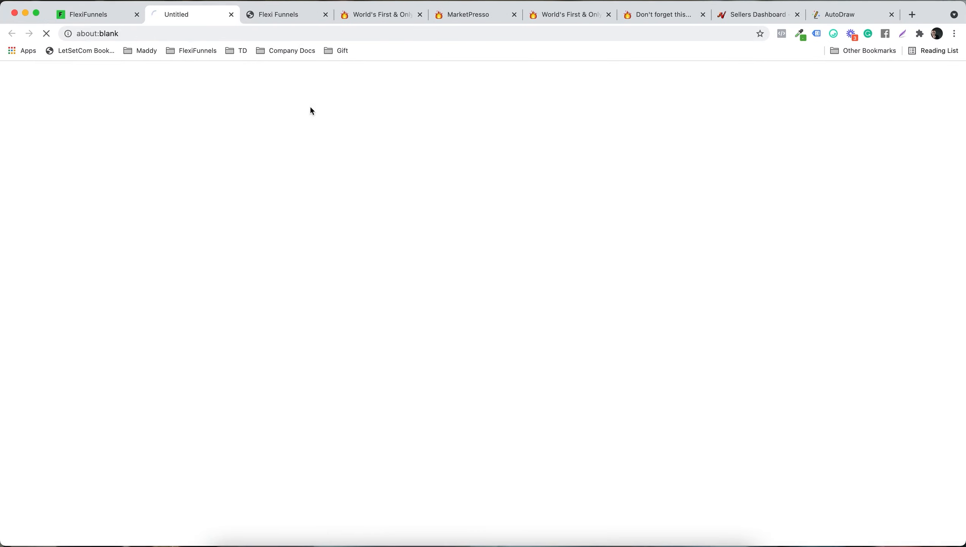
{"action": "left_click", "coordinate": [231, 15]}
- Check the live MarketPresso OTO 2 Sales page, publish it again from the editor and return to the page overview
{"action": "left_click", "coordinate": [92, 332]}
{"action": "left_click", "coordinate": [442, 339]}
{"action": "left_click", "coordinate": [466, 431]}
{"action": "left_click", "coordinate": [231, 15]}
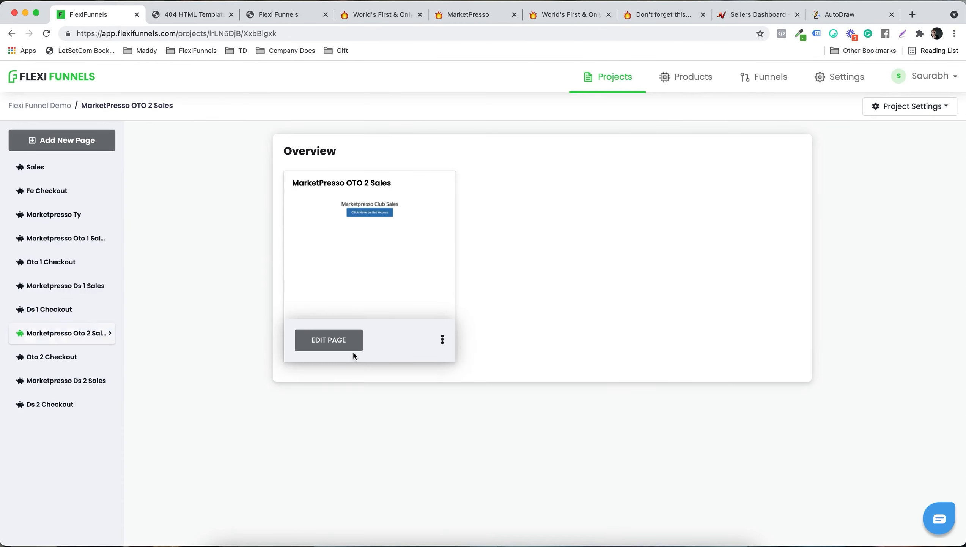
{"action": "left_click", "coordinate": [336, 341]}
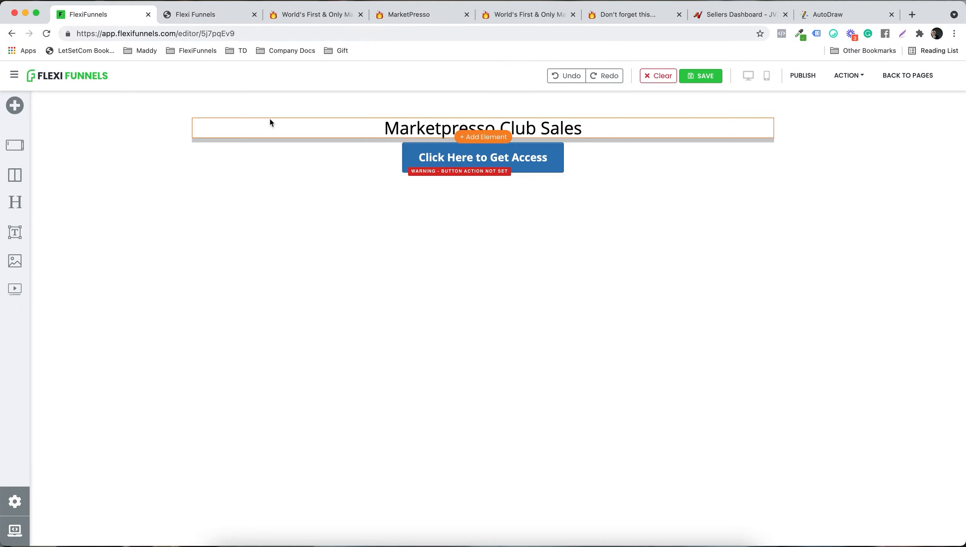
{"action": "left_click", "coordinate": [799, 73]}
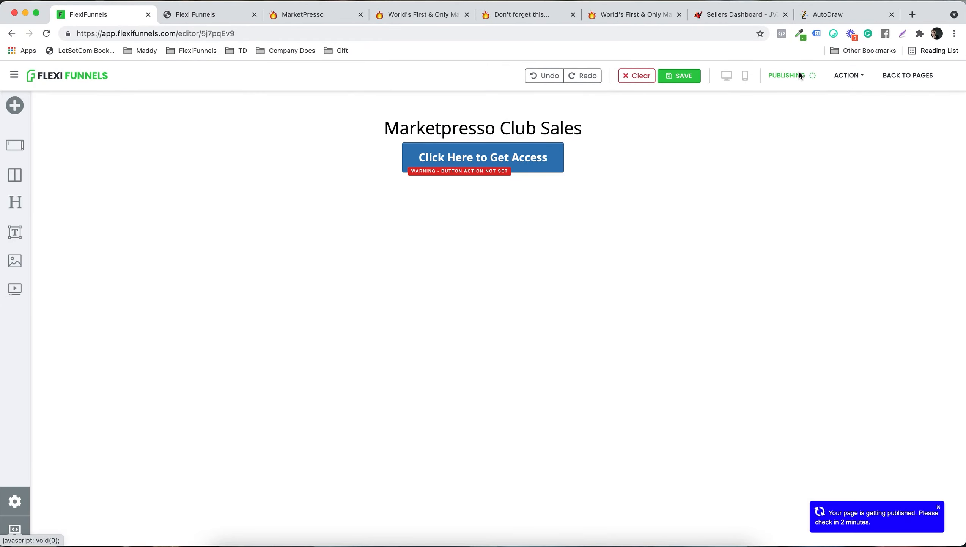
{"action": "left_click", "coordinate": [887, 76]}
{"action": "left_click", "coordinate": [521, 208]}
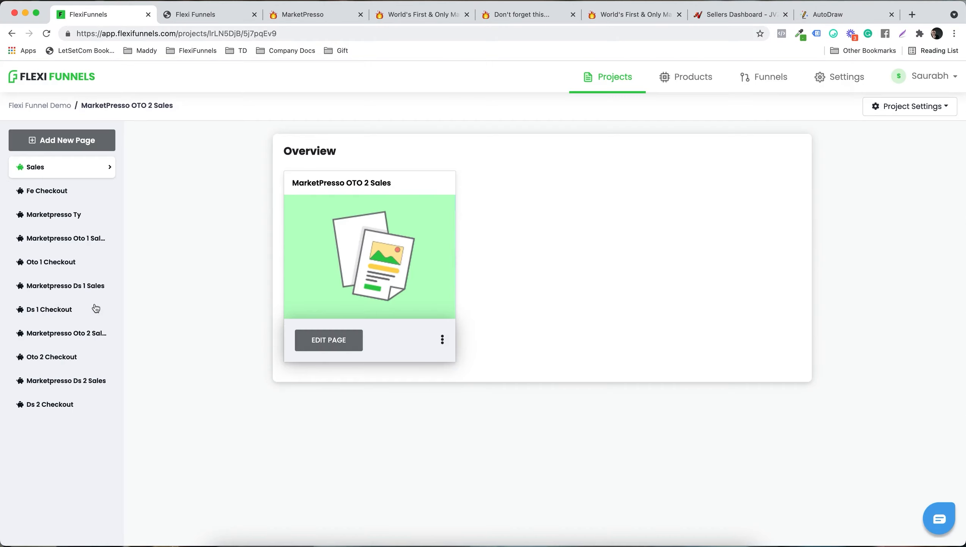
- Recheck the live MarketPresso OTO 2 Sales page and check the live OTO 2 Checkout page
{"action": "left_click", "coordinate": [443, 339]}
{"action": "left_click", "coordinate": [467, 429]}
{"action": "key", "text": "super+r"}
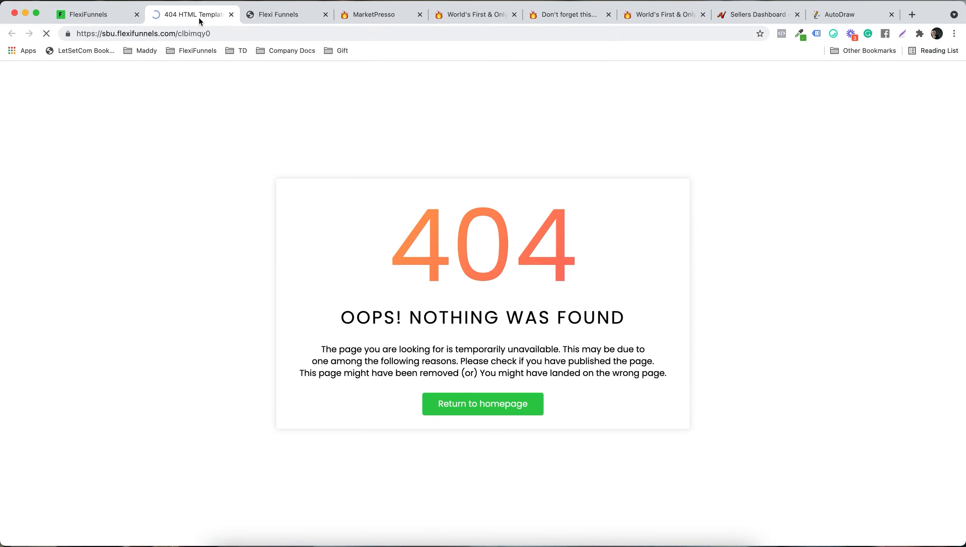
{"action": "left_click", "coordinate": [231, 14]}
{"action": "left_click", "coordinate": [53, 357]}
{"action": "left_click", "coordinate": [442, 339]}
{"action": "left_click", "coordinate": [467, 428]}
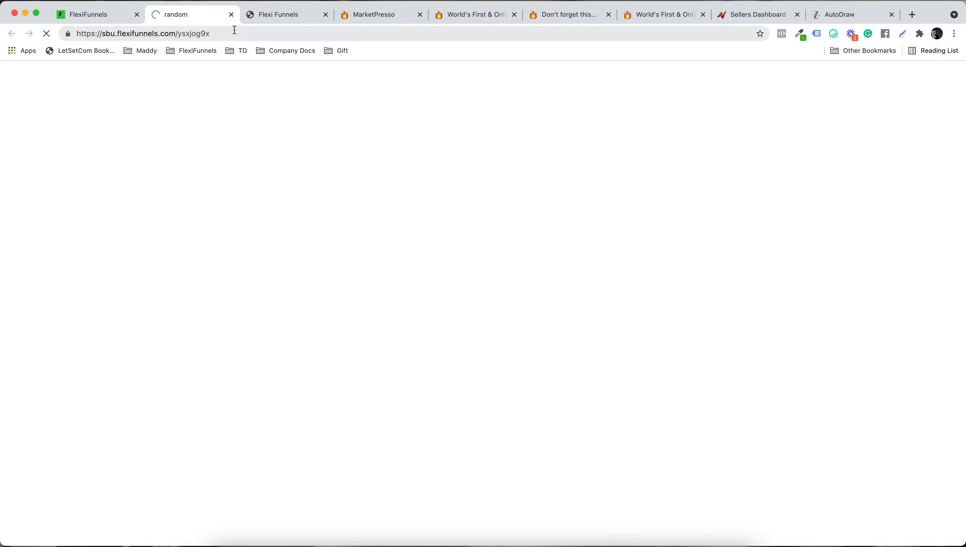
{"action": "left_click", "coordinate": [108, 15]}
- Check the live MarketPresso DS 2 Sales page and publish it again from the editor
{"action": "left_click", "coordinate": [66, 380]}
{"action": "left_click", "coordinate": [442, 338]}
{"action": "left_click", "coordinate": [467, 429]}
{"action": "key", "text": "super+w"}
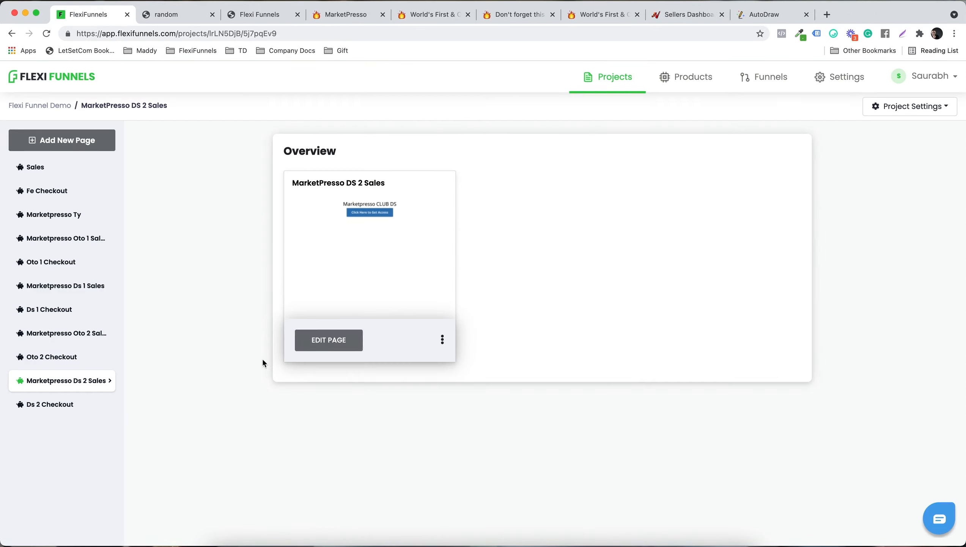
{"action": "left_click", "coordinate": [329, 339]}
{"action": "left_click", "coordinate": [231, 14]}
{"action": "left_click", "coordinate": [803, 76]}
- View and reload the published MarketPresso DS 2 Sales page, and return to the project's page overview
{"action": "left_click", "coordinate": [850, 75]}
{"action": "left_click", "coordinate": [822, 119]}
{"action": "left_click", "coordinate": [98, 12]}
{"action": "left_click", "coordinate": [908, 75]}
{"action": "left_click", "coordinate": [516, 209]}
{"action": "left_click", "coordinate": [177, 15]}
{"action": "key", "text": "super+r"}
{"action": "key", "text": "super+w"}
{"action": "left_click", "coordinate": [119, 19]}
- Check the live version of the DS 2 Checkout page
{"action": "left_click", "coordinate": [61, 406]}
{"action": "left_click", "coordinate": [443, 340]}
{"action": "left_click", "coordinate": [461, 356]}
{"action": "left_click", "coordinate": [232, 15]}
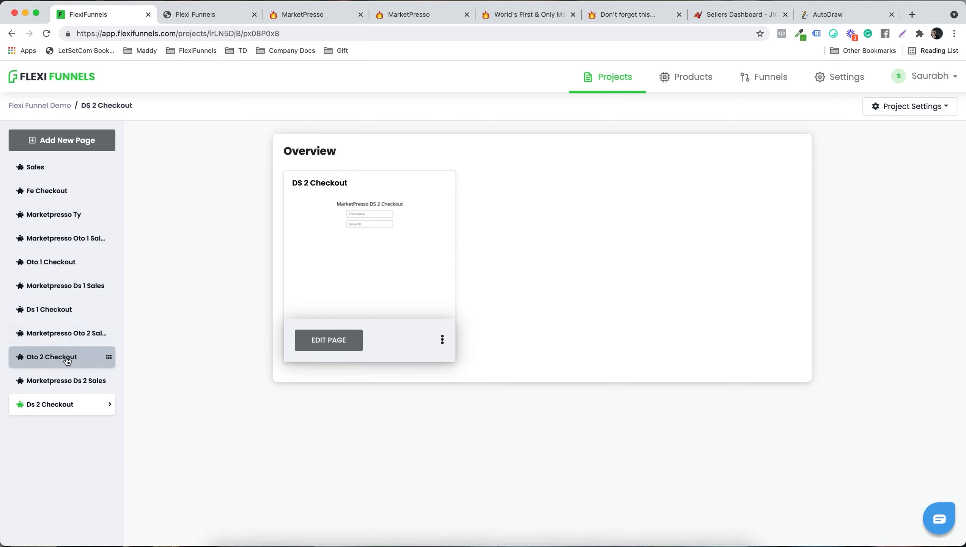
- Check the live versions of the Sales page and the FE Checkout page
{"action": "left_click", "coordinate": [73, 174]}
{"action": "left_click", "coordinate": [442, 340]}
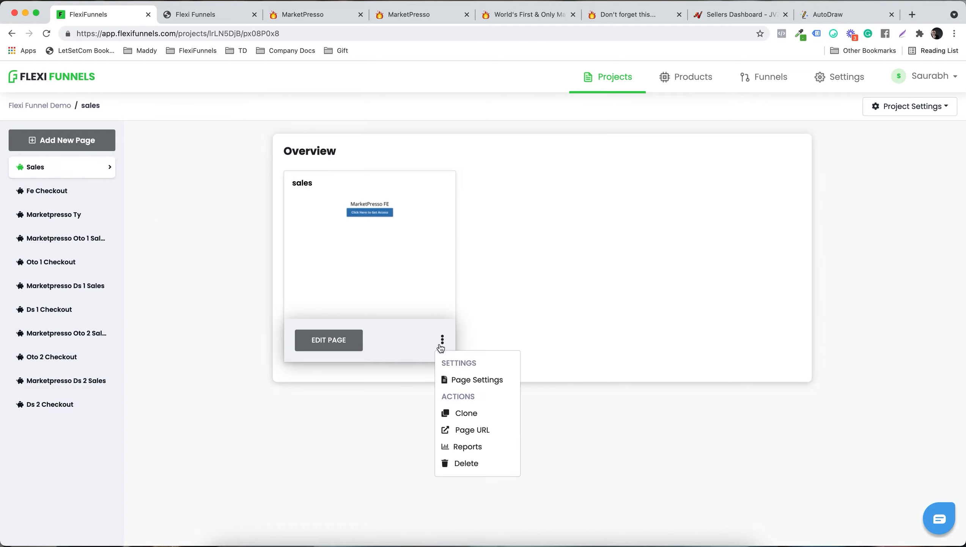
{"action": "left_click", "coordinate": [470, 428]}
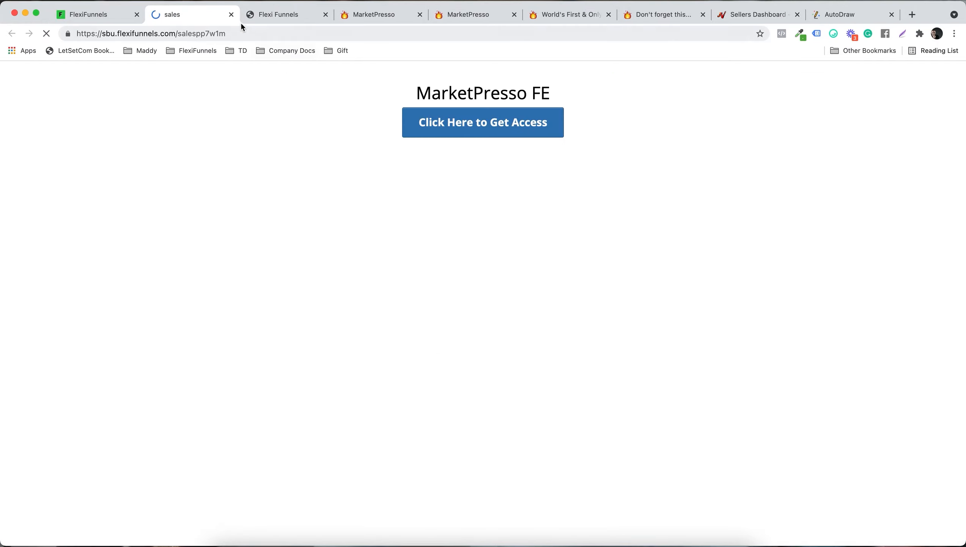
{"action": "left_click", "coordinate": [231, 15]}
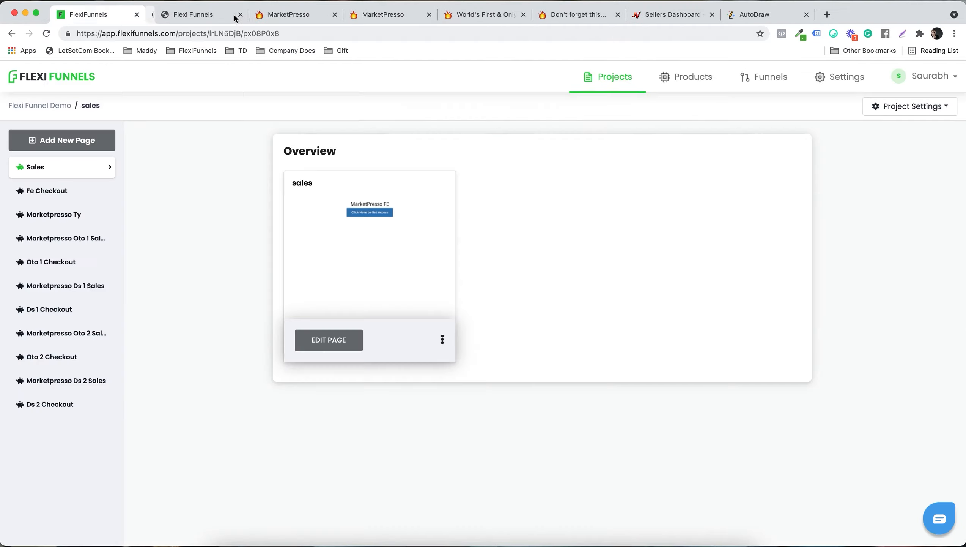
{"action": "left_click", "coordinate": [57, 193]}
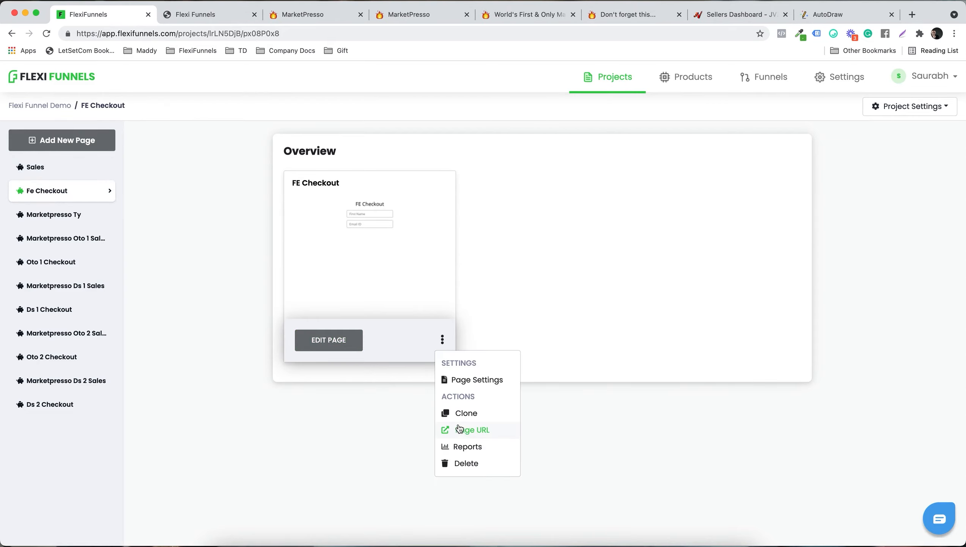
{"action": "left_click", "coordinate": [461, 429]}
{"action": "left_click", "coordinate": [231, 14]}
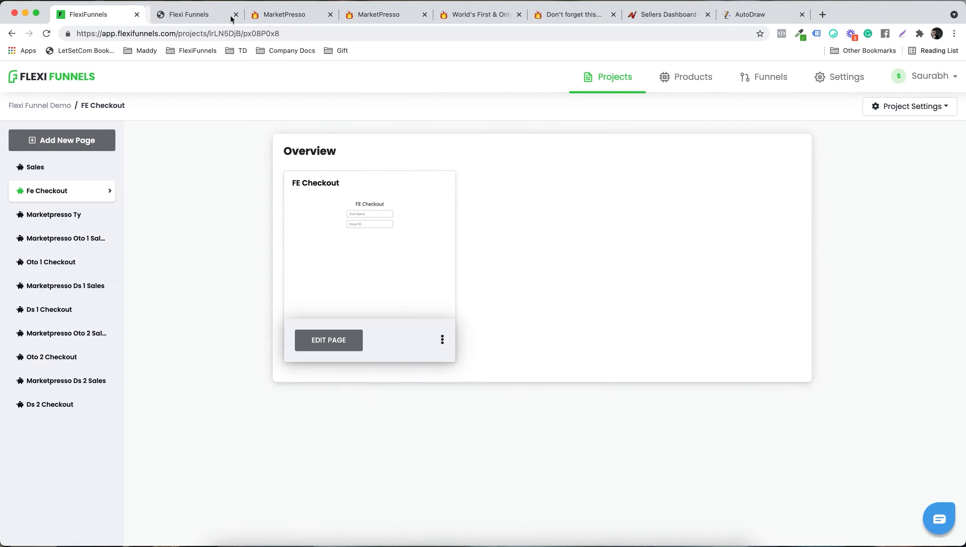
- Check the live versions of the MarketPresso TY page and the MarketPresso OTO 1 Sales page
{"action": "left_click", "coordinate": [57, 214]}
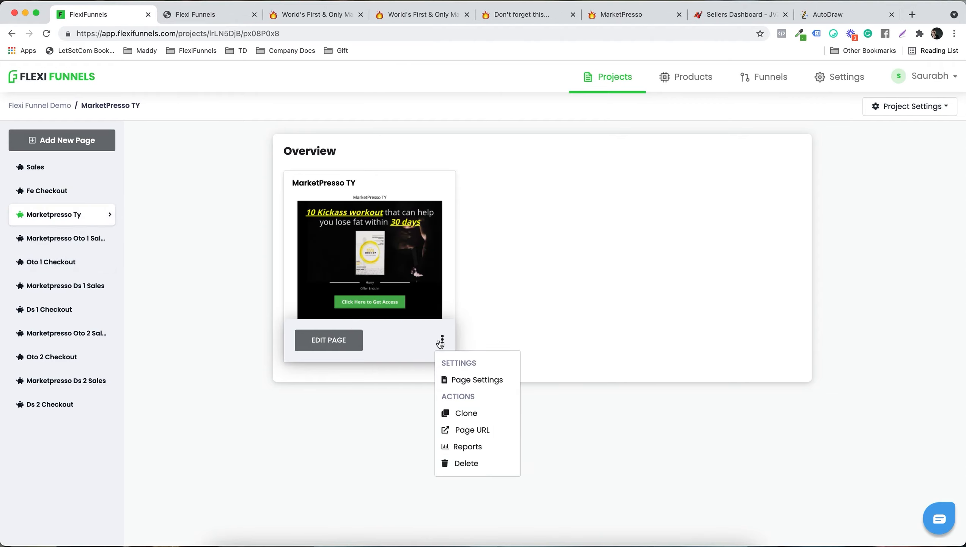
{"action": "left_click", "coordinate": [445, 430]}
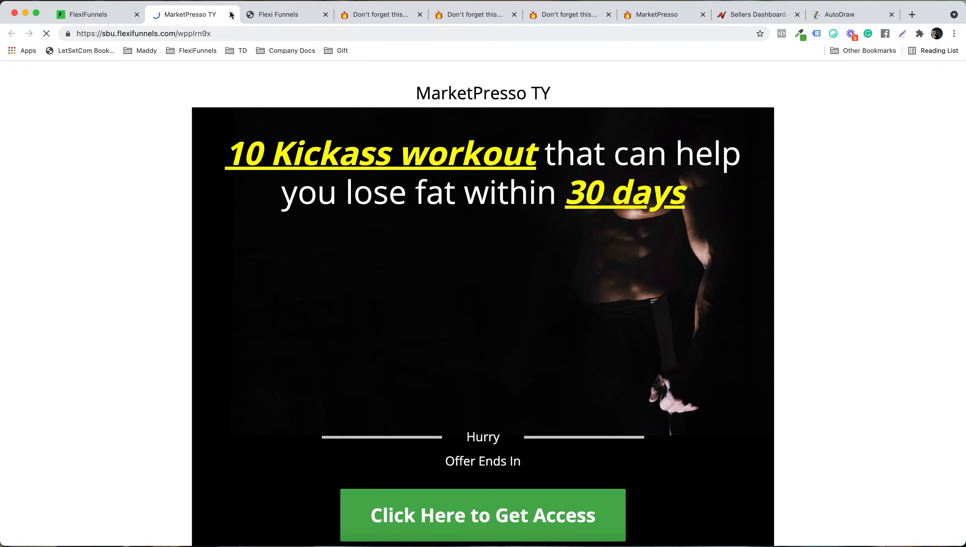
{"action": "left_click", "coordinate": [231, 14]}
{"action": "left_click", "coordinate": [61, 238]}
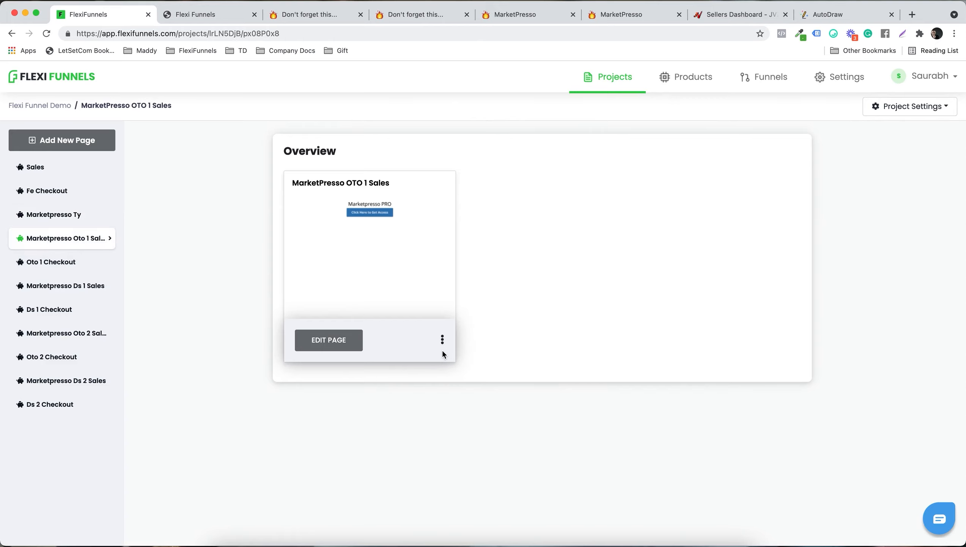
{"action": "left_click", "coordinate": [483, 440]}
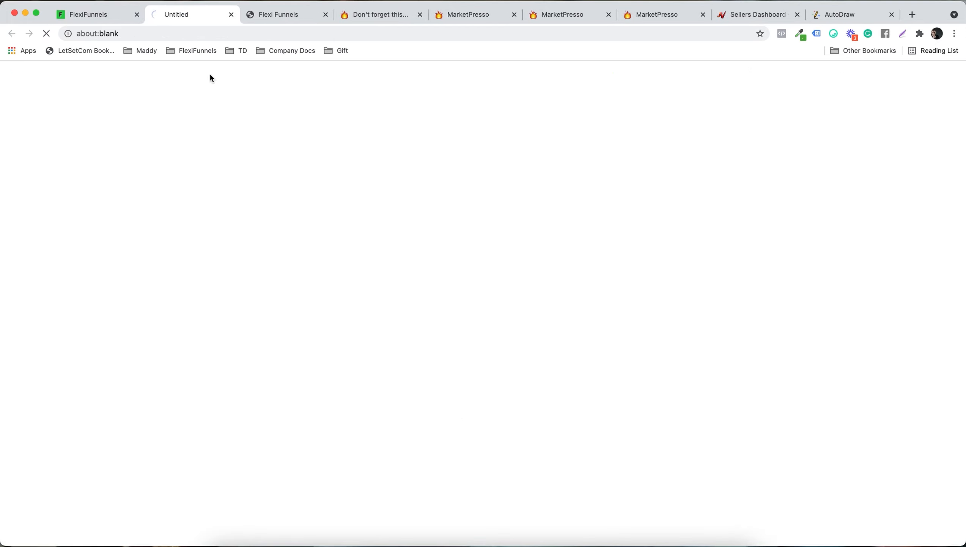
{"action": "left_click", "coordinate": [234, 15]}
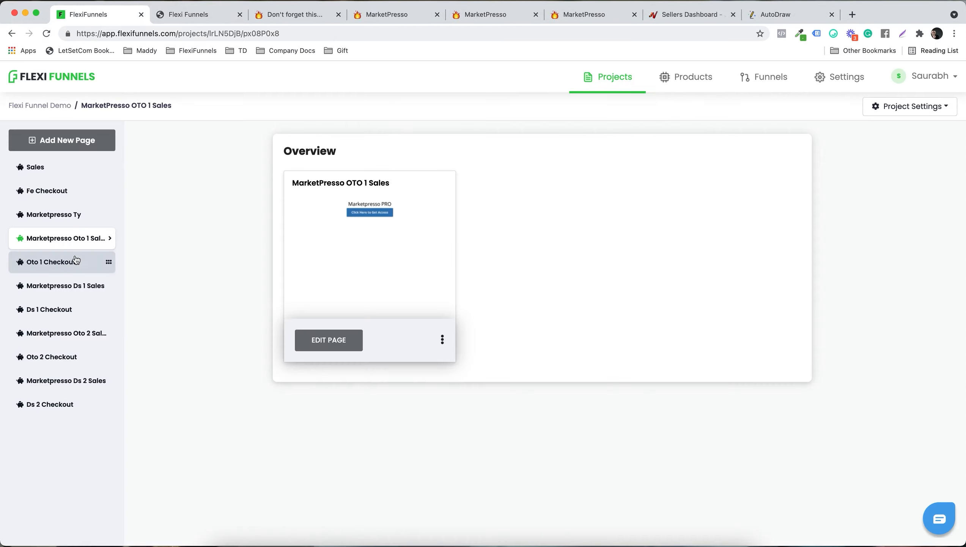
- Check the live version of the OTO 1 Checkout page
{"action": "left_click", "coordinate": [51, 262]}
{"action": "left_click", "coordinate": [443, 339]}
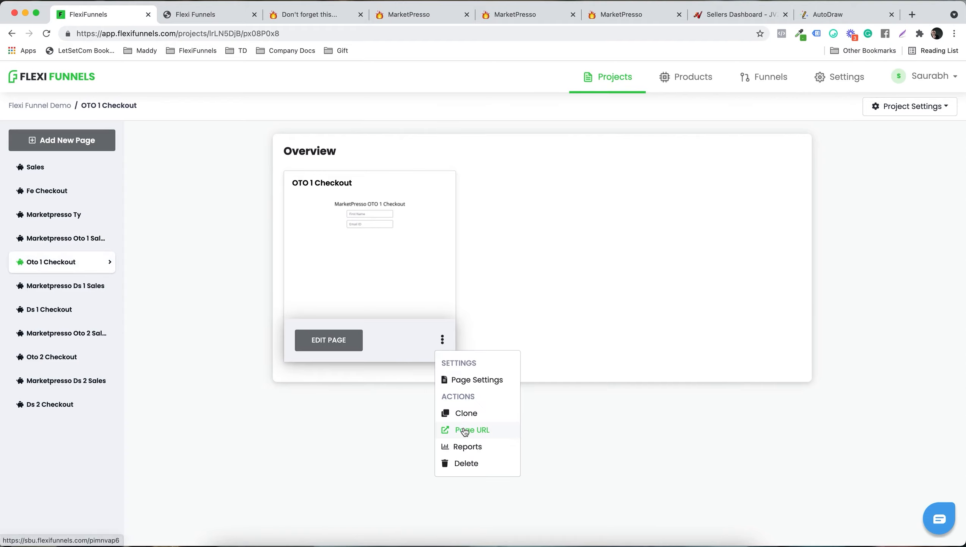
{"action": "left_click", "coordinate": [461, 429]}
{"action": "left_click", "coordinate": [233, 15]}
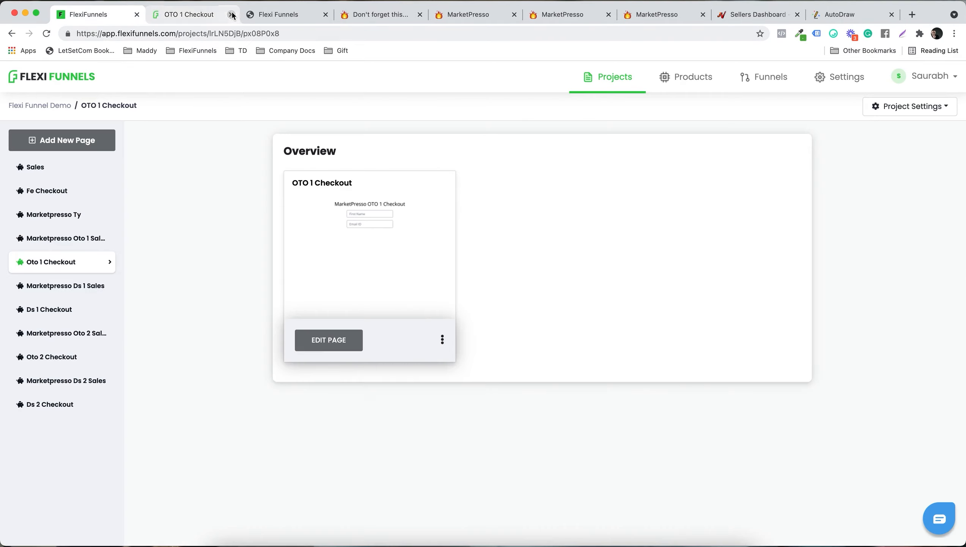
- Open the live MarketPresso DS 1 Sales page and check its heading
{"action": "left_click", "coordinate": [68, 285]}
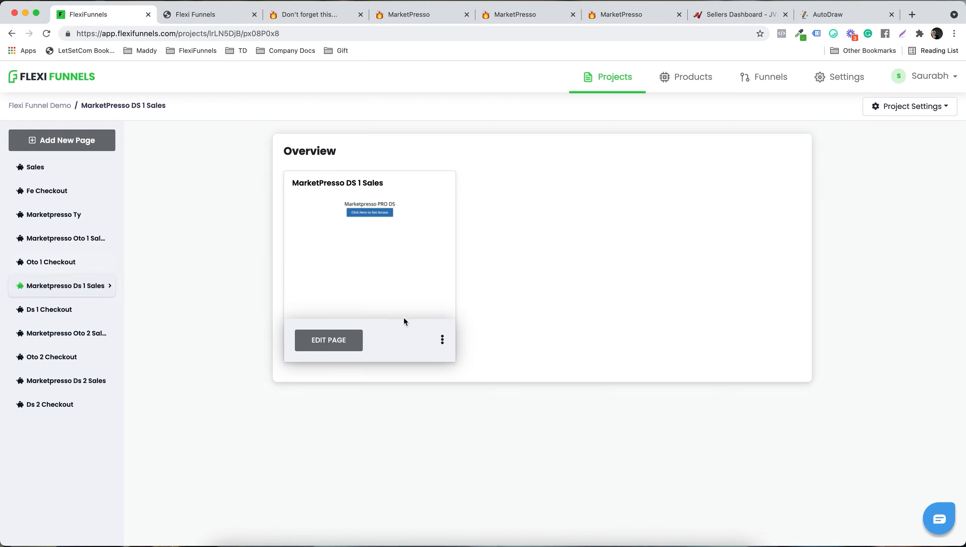
{"action": "left_click", "coordinate": [442, 339]}
{"action": "left_click", "coordinate": [461, 430]}
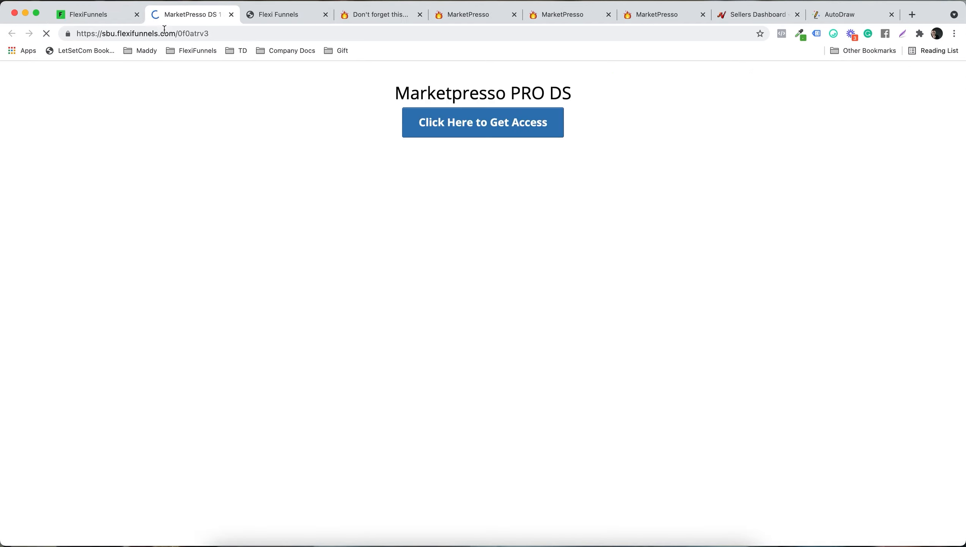
{"action": "left_click_drag", "start_coordinate": [577, 98], "coordinate": [581, 99]}
{"action": "double_click", "coordinate": [516, 92]}
{"action": "double_click", "coordinate": [558, 93]}
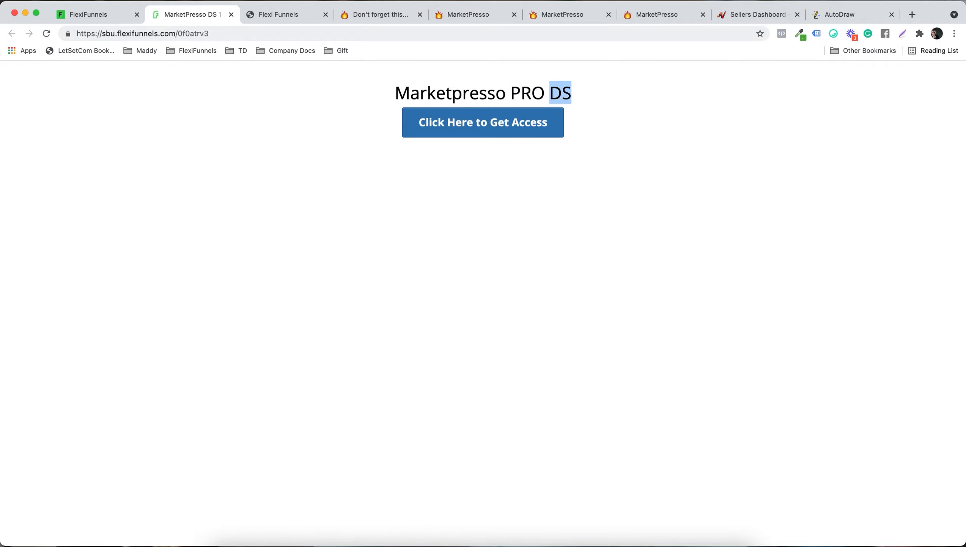
{"action": "left_click", "coordinate": [231, 14]}
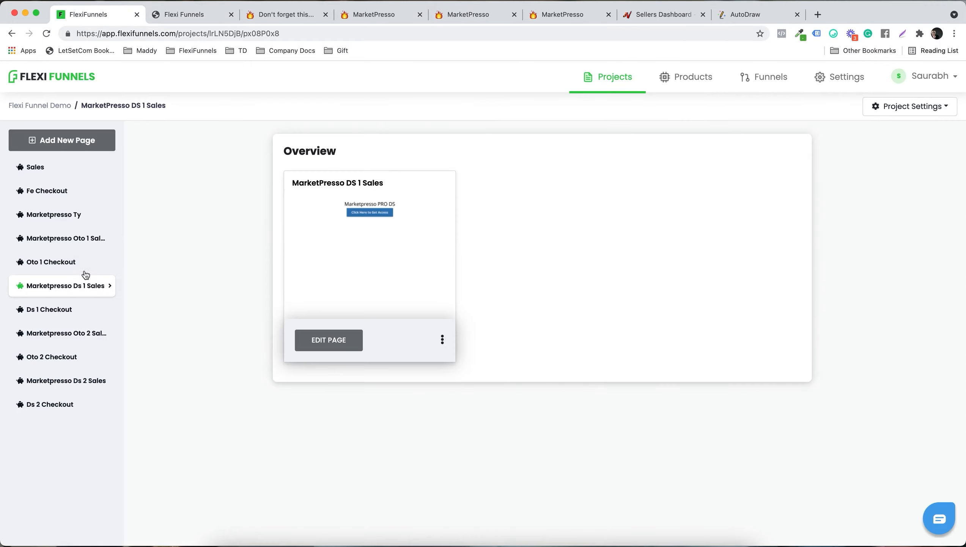
- Open the live DS 1 Checkout page and check its heading
{"action": "left_click", "coordinate": [71, 318]}
{"action": "left_click", "coordinate": [442, 340]}
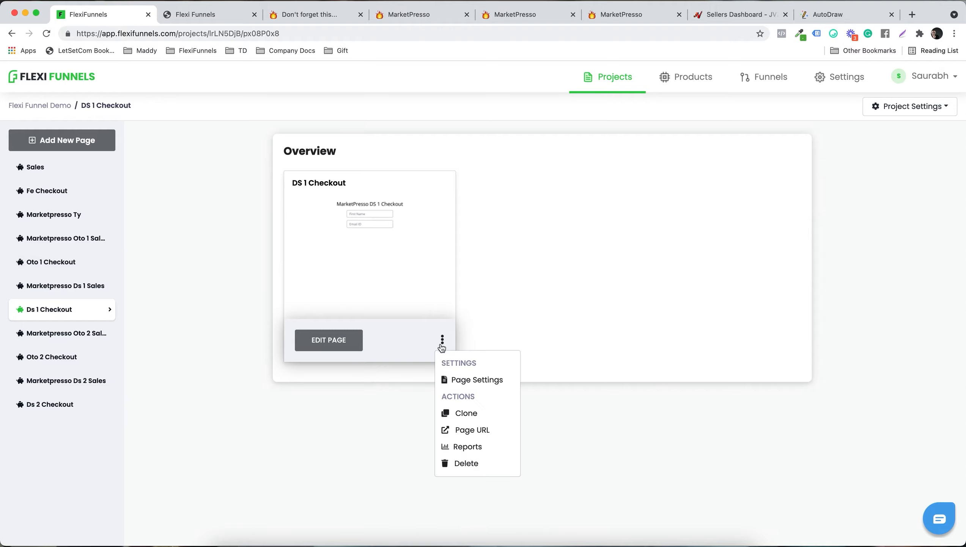
{"action": "left_click", "coordinate": [466, 430]}
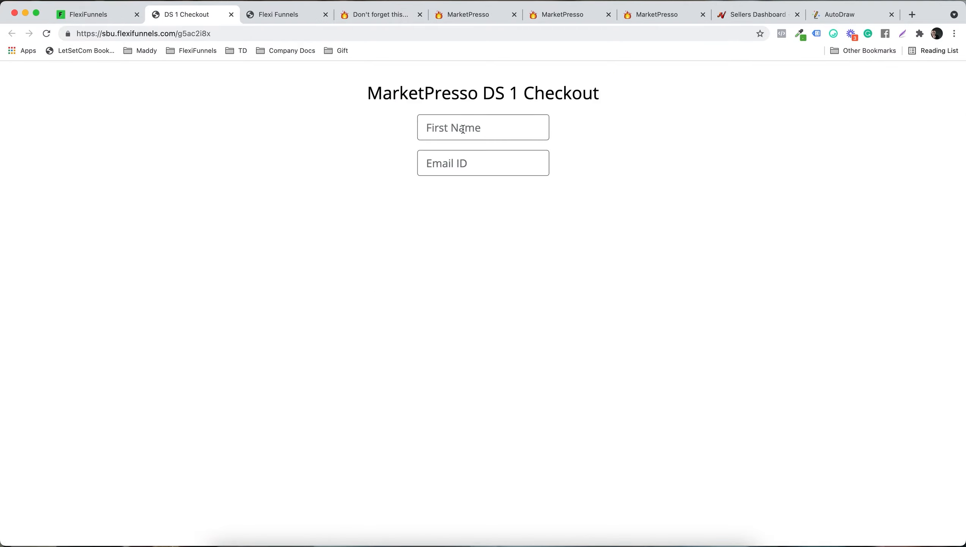
{"action": "left_click_drag", "start_coordinate": [599, 94], "coordinate": [535, 96]}
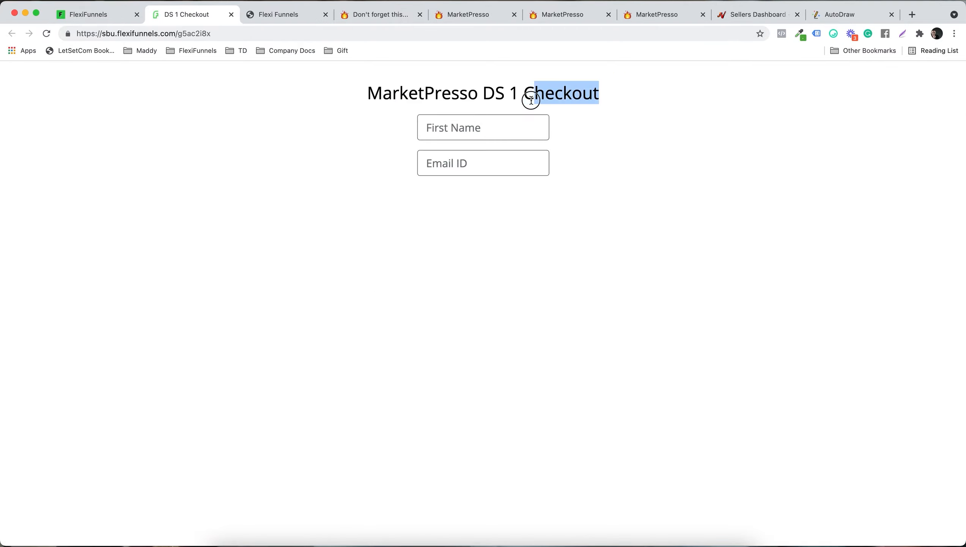
{"action": "left_click", "coordinate": [232, 15]}
- Check the live version of the MarketPresso OTO 2 Sales page
{"action": "left_click", "coordinate": [96, 332]}
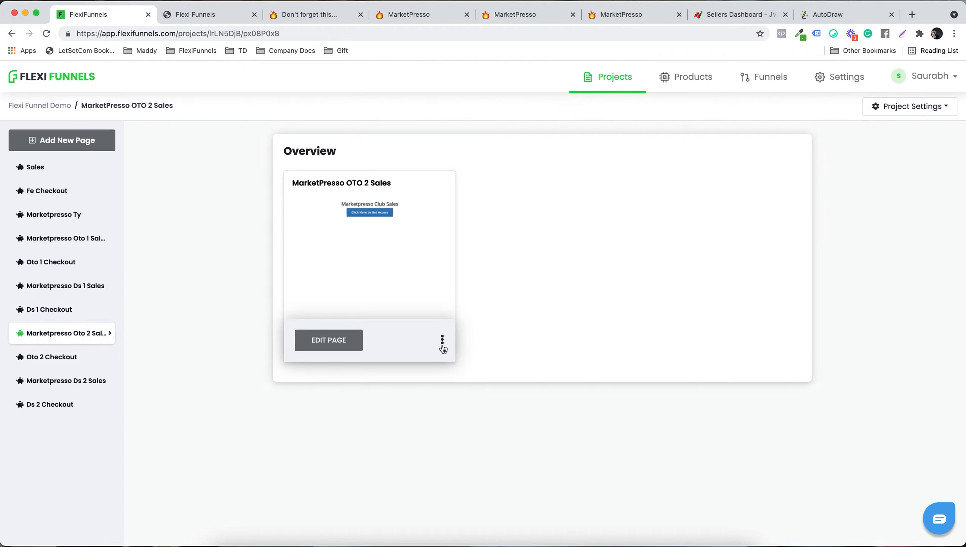
{"action": "left_click", "coordinate": [442, 345]}
{"action": "left_click", "coordinate": [452, 429]}
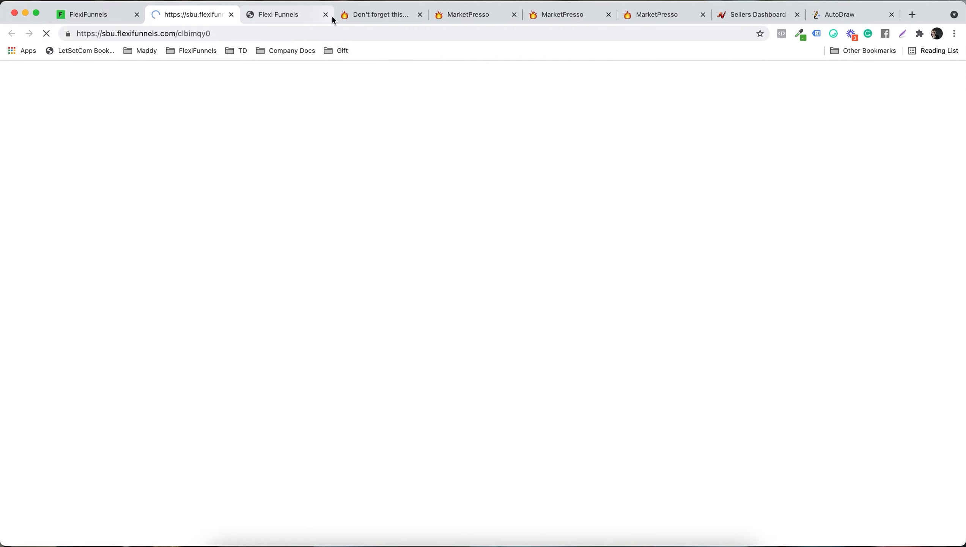
{"action": "left_click", "coordinate": [232, 14]}
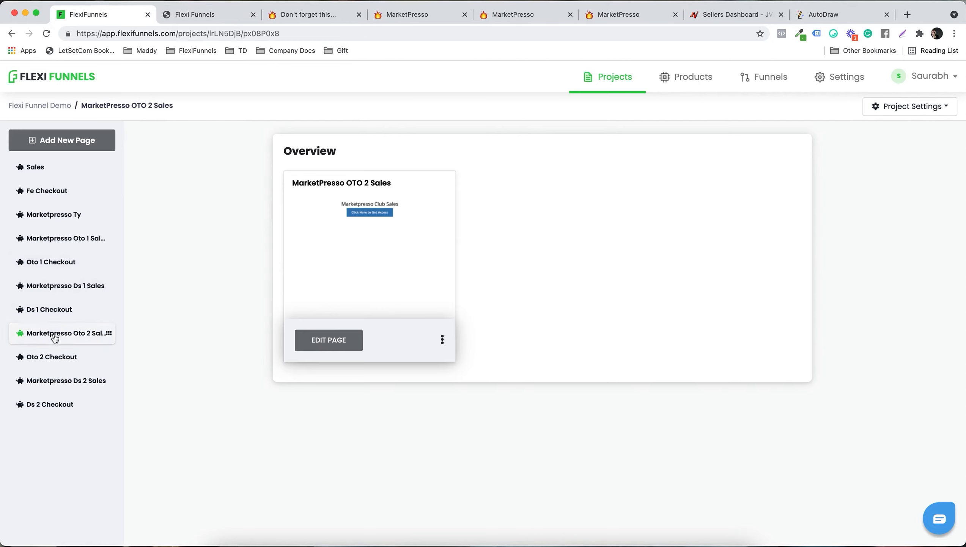
- Check the live OTO 2 Checkout page and publish it again from the editor
{"action": "left_click", "coordinate": [54, 357]}
{"action": "left_click", "coordinate": [442, 341]}
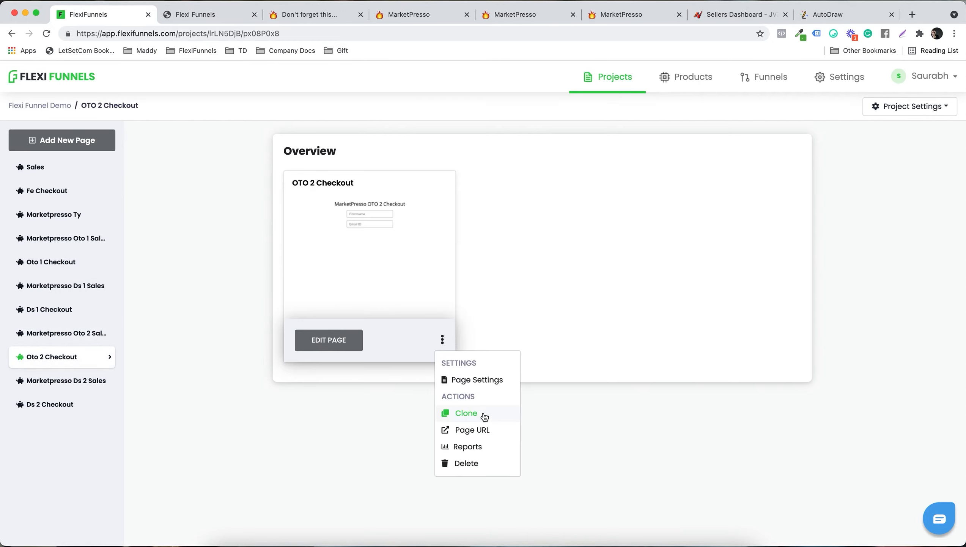
{"action": "left_click", "coordinate": [485, 430]}
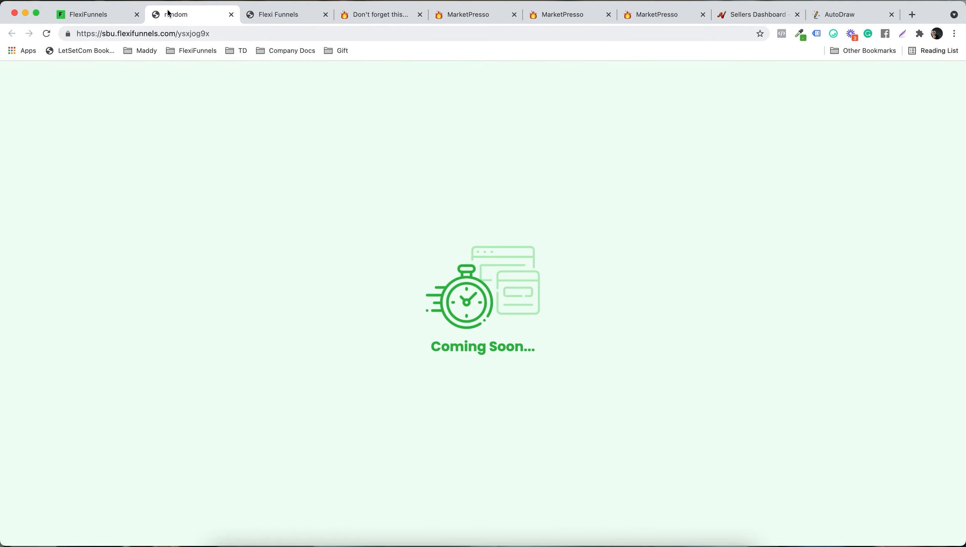
{"action": "left_click", "coordinate": [110, 19]}
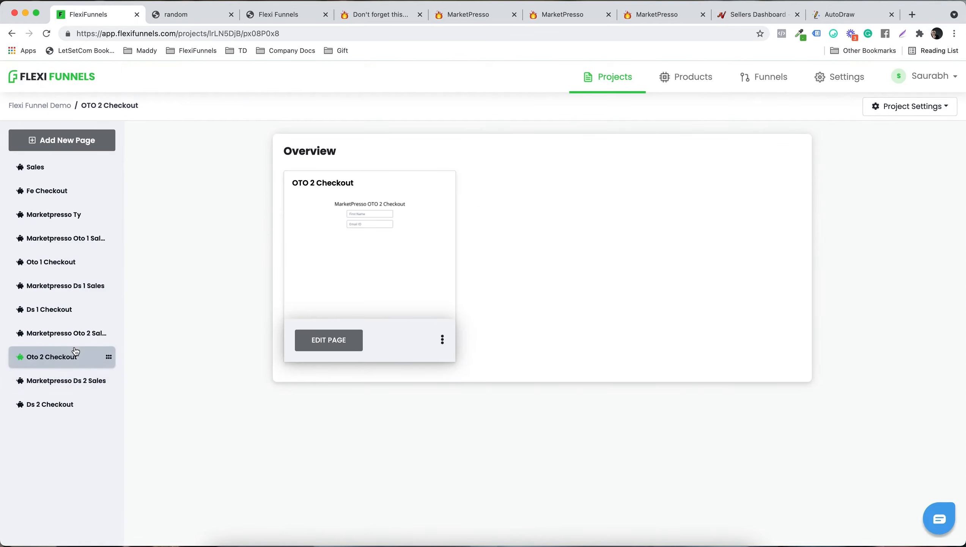
{"action": "left_click", "coordinate": [340, 341]}
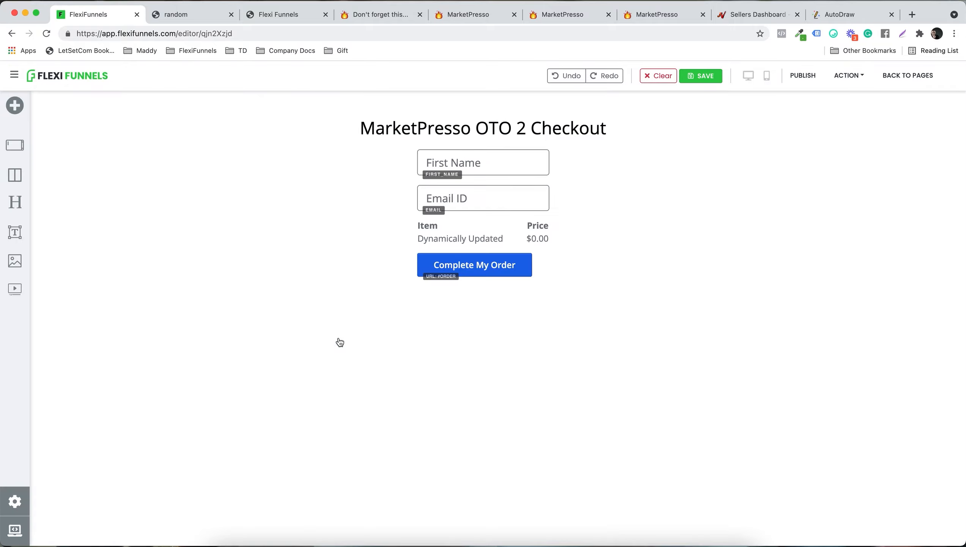
{"action": "left_click", "coordinate": [795, 76]}
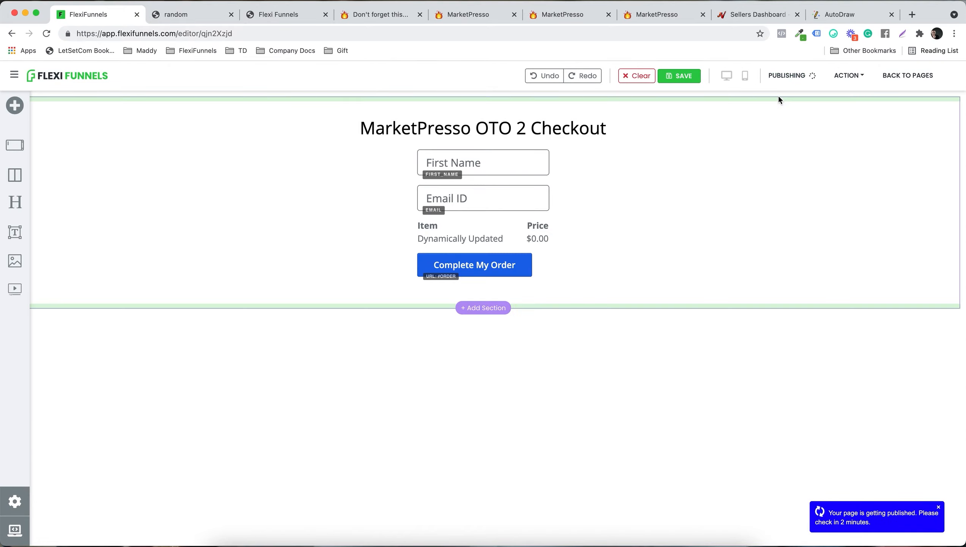
- View the republished OTO 2 Checkout page, close its duplicate views and return to the project's page overview
{"action": "left_click", "coordinate": [842, 77]}
{"action": "left_click", "coordinate": [823, 101]}
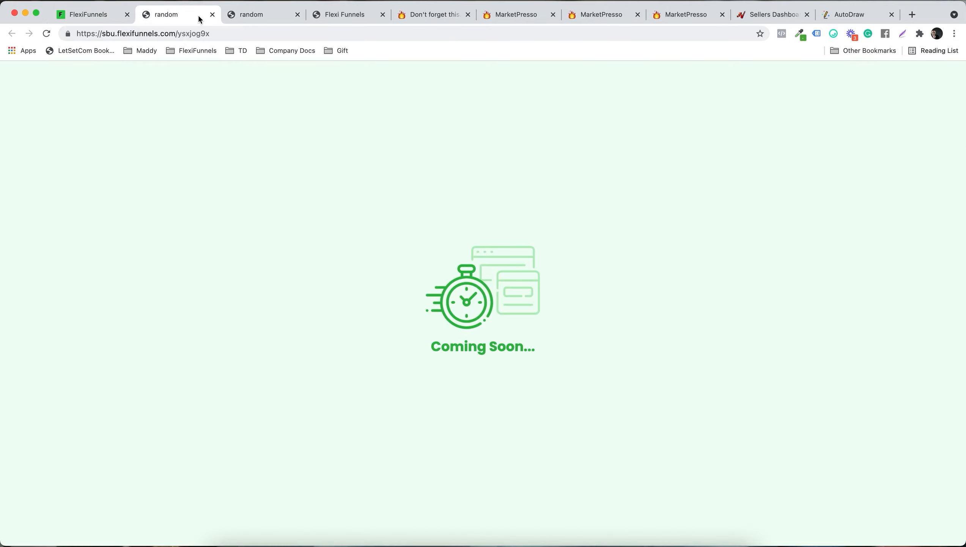
{"action": "left_click", "coordinate": [240, 15]}
{"action": "left_click", "coordinate": [298, 15]}
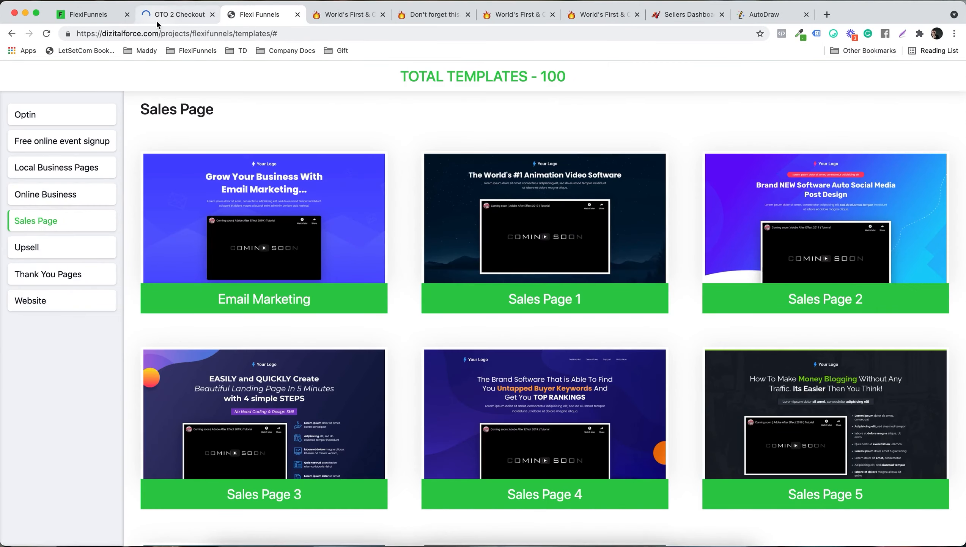
{"action": "left_click", "coordinate": [180, 16]}
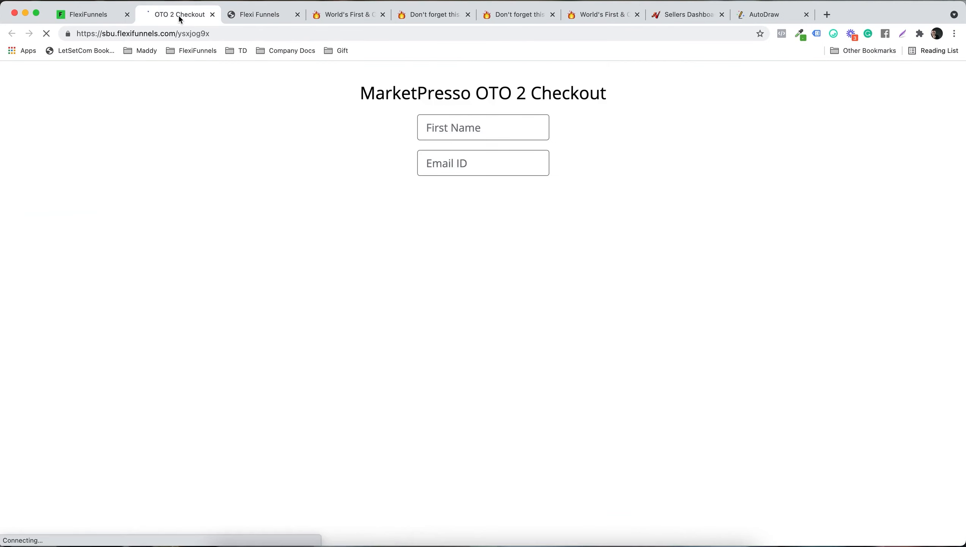
{"action": "left_click", "coordinate": [212, 14]}
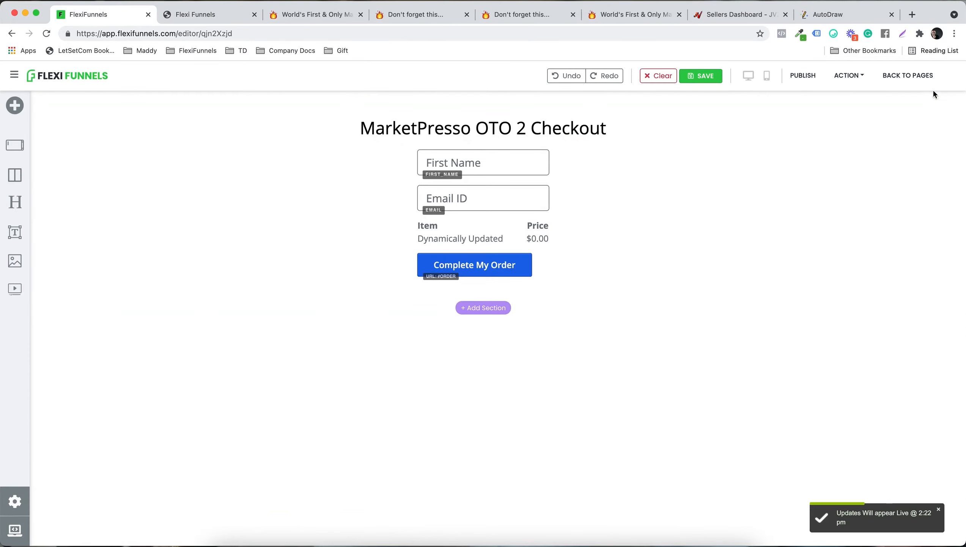
{"action": "left_click", "coordinate": [897, 75]}
{"action": "left_click", "coordinate": [520, 211]}
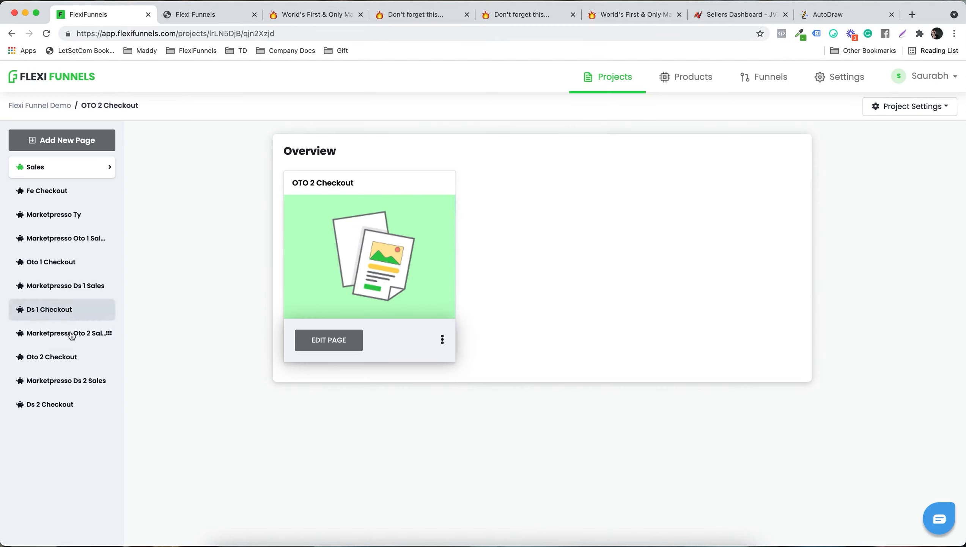
- Open the live version of the MarketPresso DS 2 Sales page to check it
{"action": "left_click", "coordinate": [65, 380]}
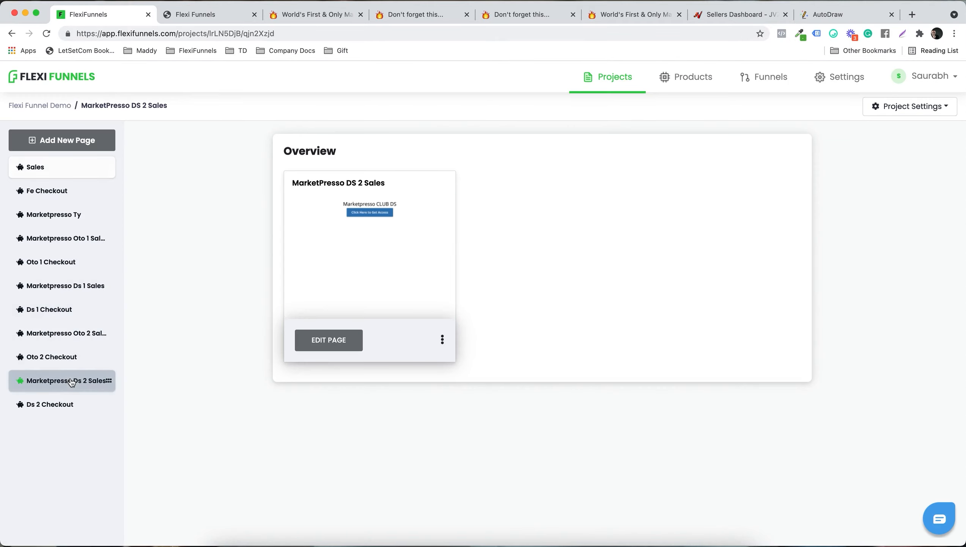
{"action": "left_click", "coordinate": [443, 340]}
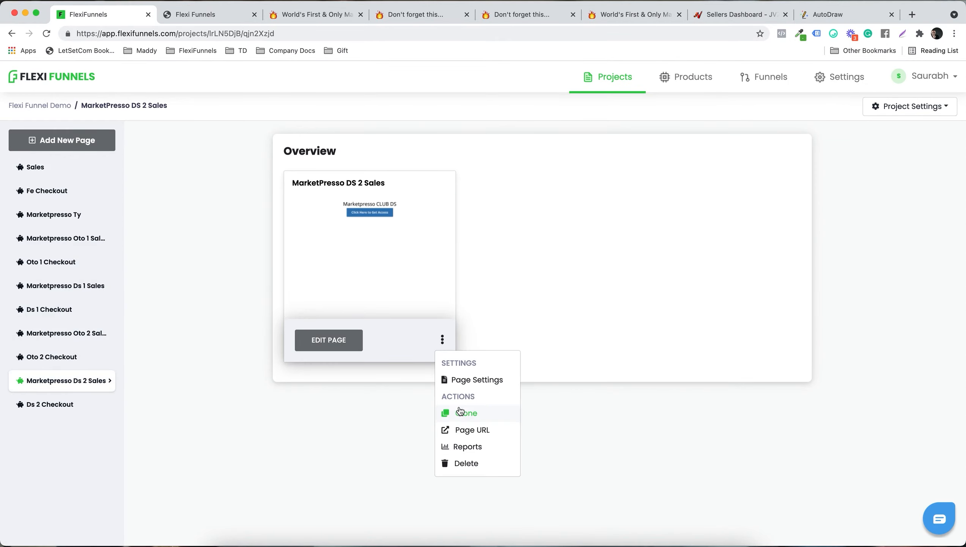
{"action": "left_click", "coordinate": [463, 429]}
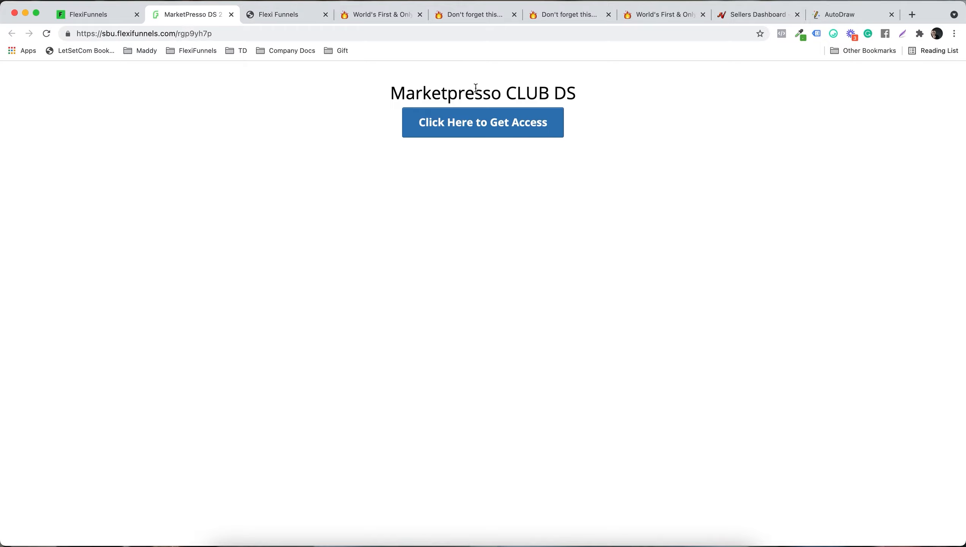
- Check the live version of the DS 2 Checkout page and return to the project's page overview
{"action": "left_click", "coordinate": [231, 14]}
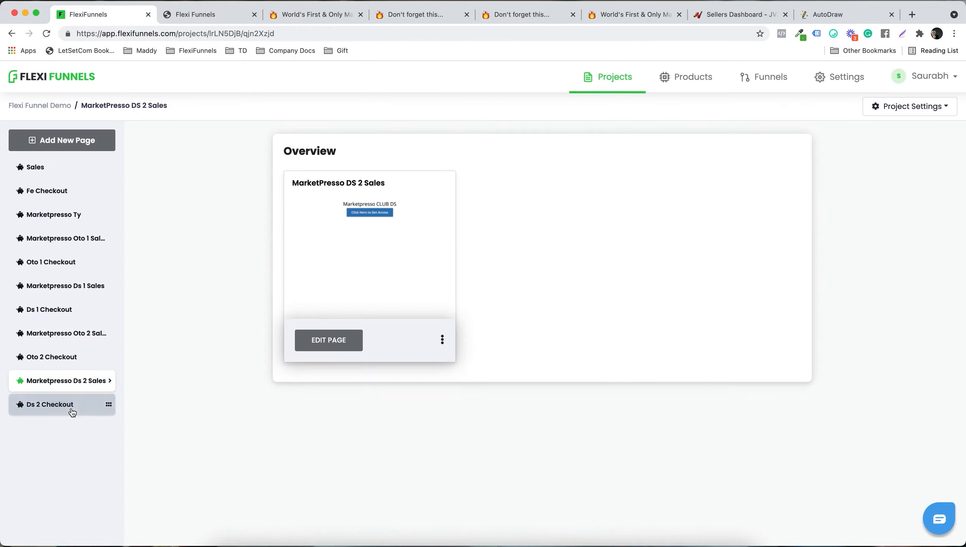
{"action": "left_click", "coordinate": [69, 404]}
{"action": "left_click", "coordinate": [442, 339]}
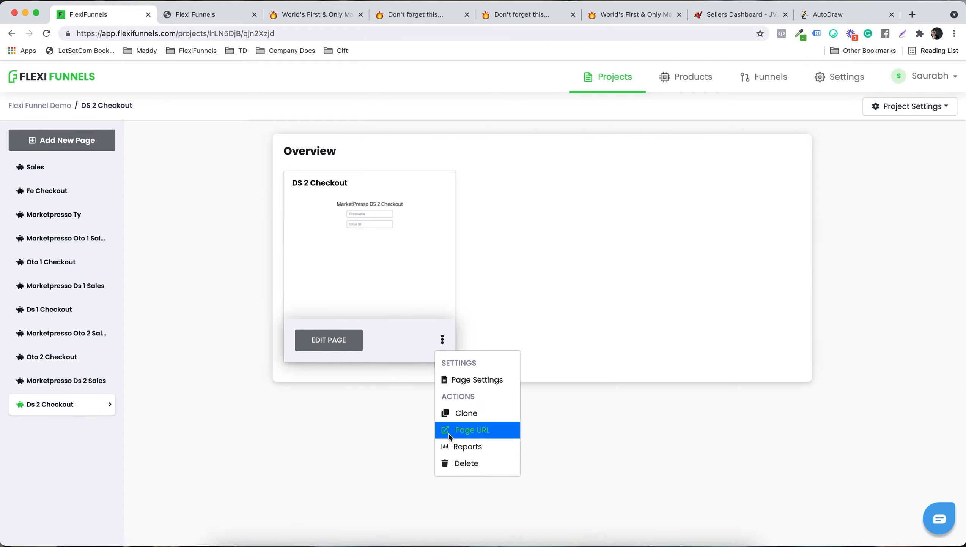
{"action": "left_click", "coordinate": [449, 427]}
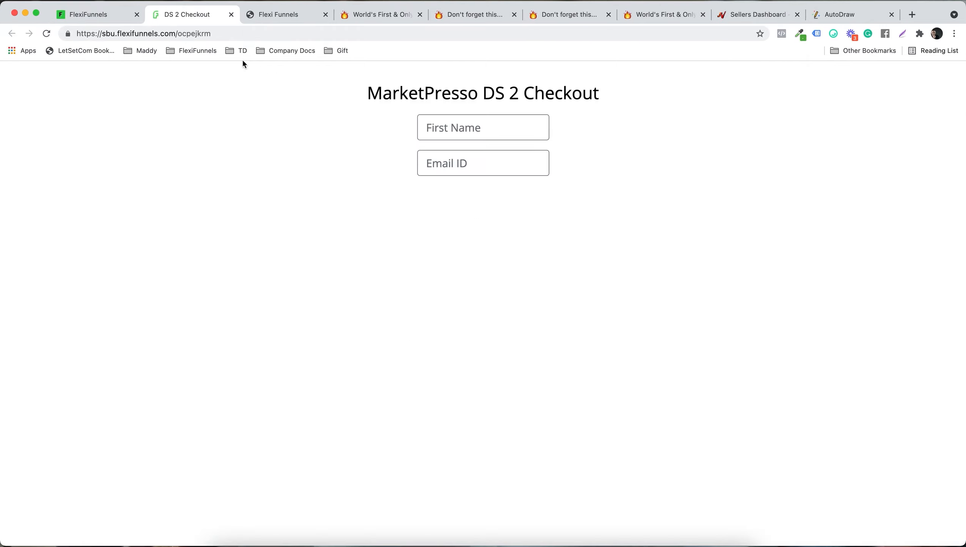
{"action": "left_click", "coordinate": [231, 14]}
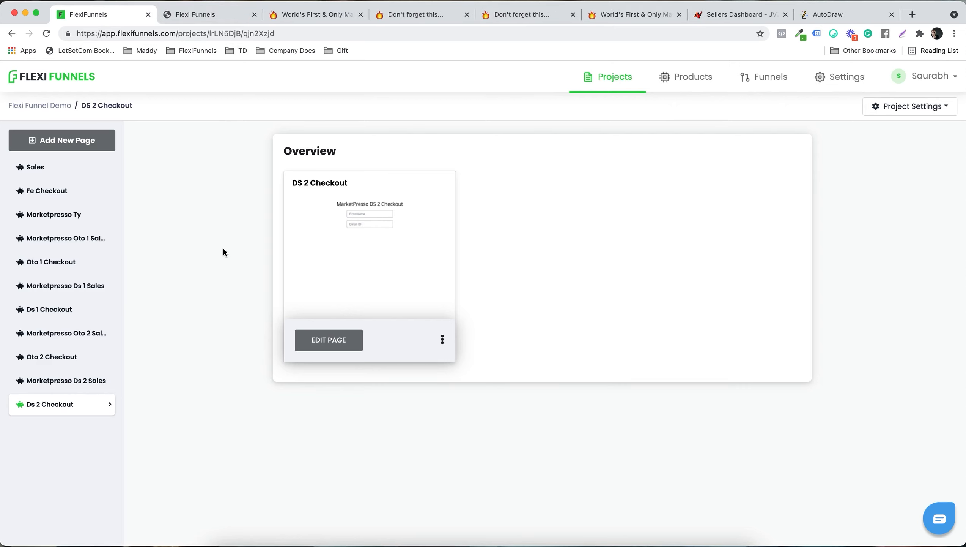
- Look through the original MarketPresso offer pages and the JVZoo product list, then return to the FlexiFunnels project
{"action": "left_click", "coordinate": [318, 14]}
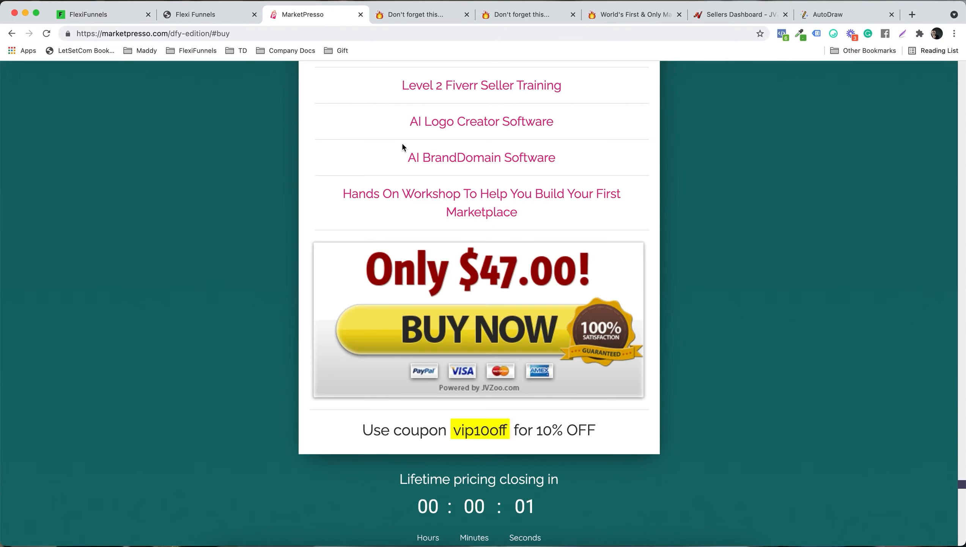
{"action": "scroll", "coordinate": [401, 145], "scroll_direction": "up", "scroll_amount": 10}
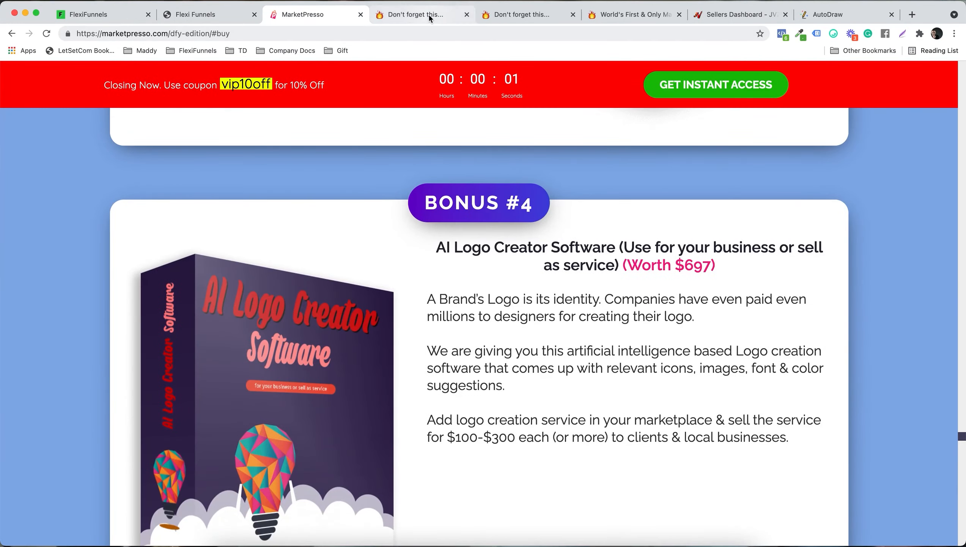
{"action": "left_click", "coordinate": [429, 14]}
{"action": "scroll", "coordinate": [476, 131], "scroll_direction": "down", "scroll_amount": 10}
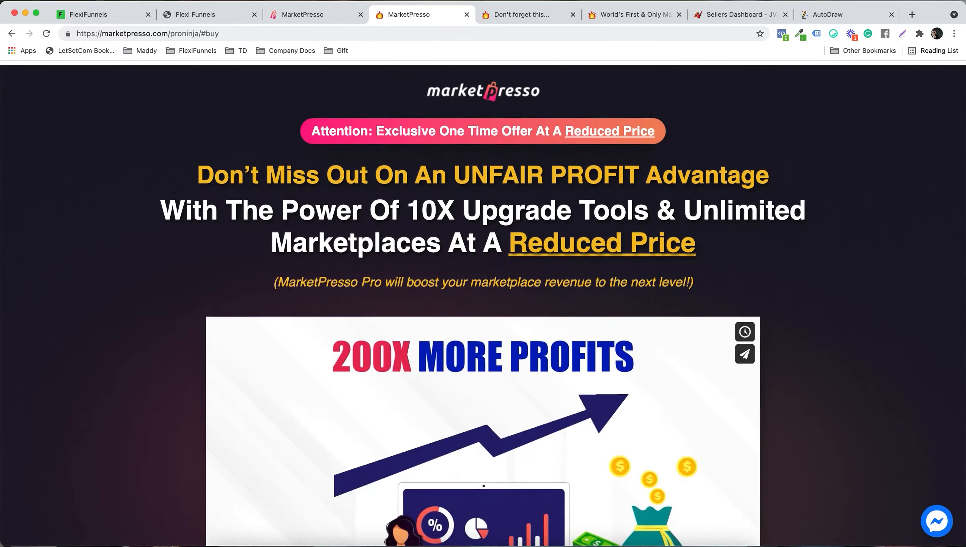
{"action": "left_click", "coordinate": [507, 21]}
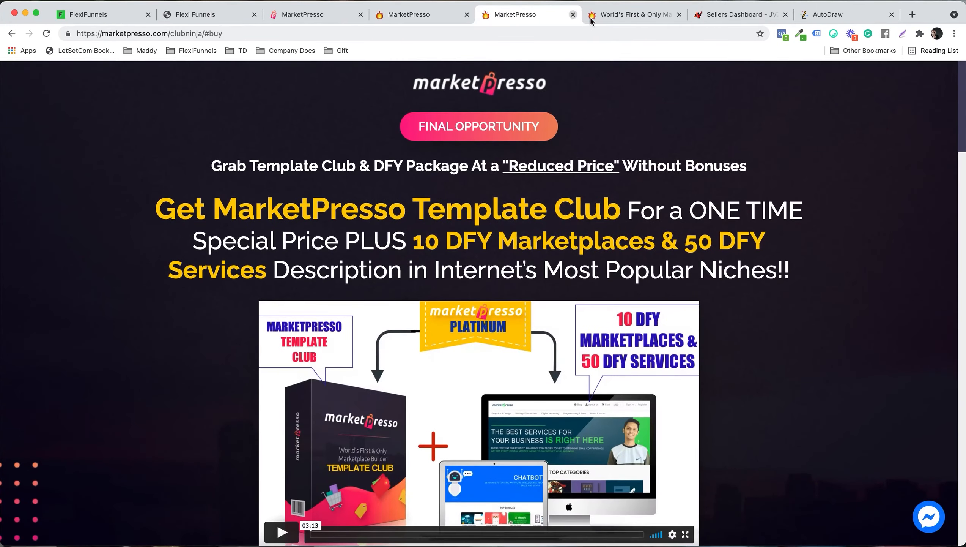
{"action": "left_click", "coordinate": [616, 16]}
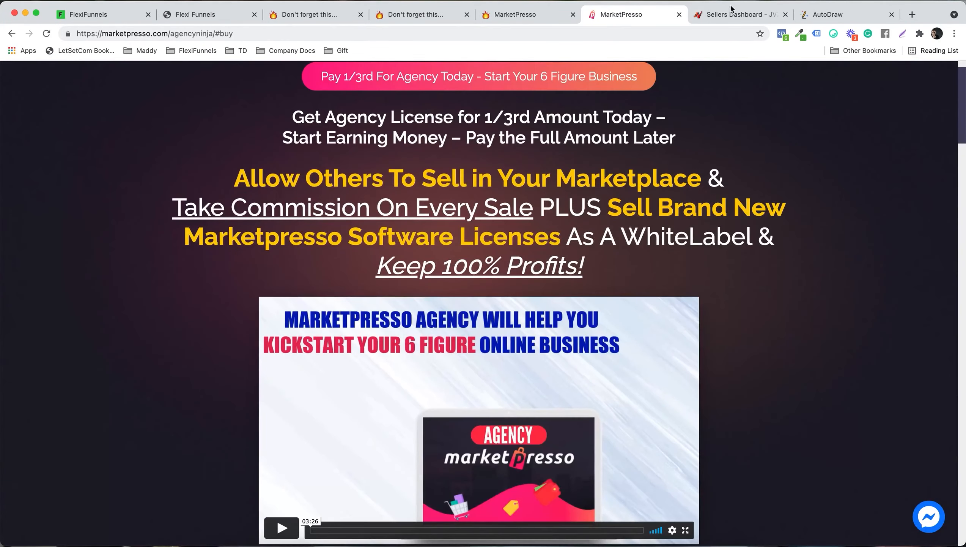
{"action": "left_click", "coordinate": [734, 14]}
{"action": "scroll", "coordinate": [806, 274], "scroll_direction": "up", "scroll_amount": 1}
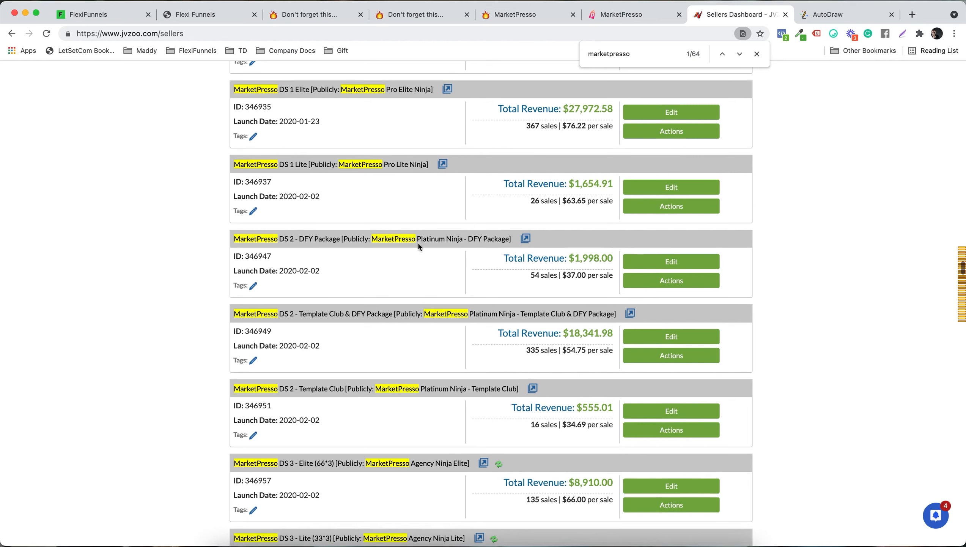
{"action": "left_click", "coordinate": [757, 53]}
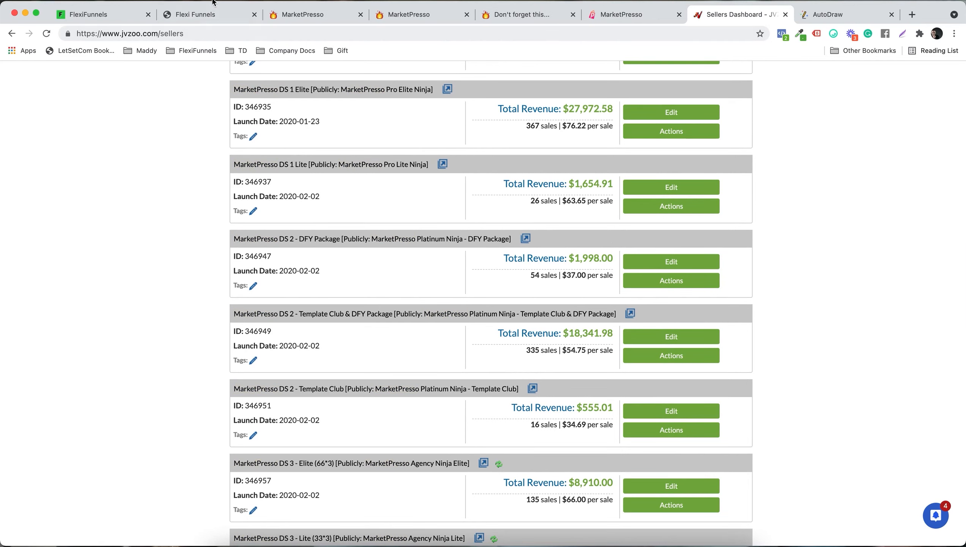
{"action": "left_click", "coordinate": [213, 19]}
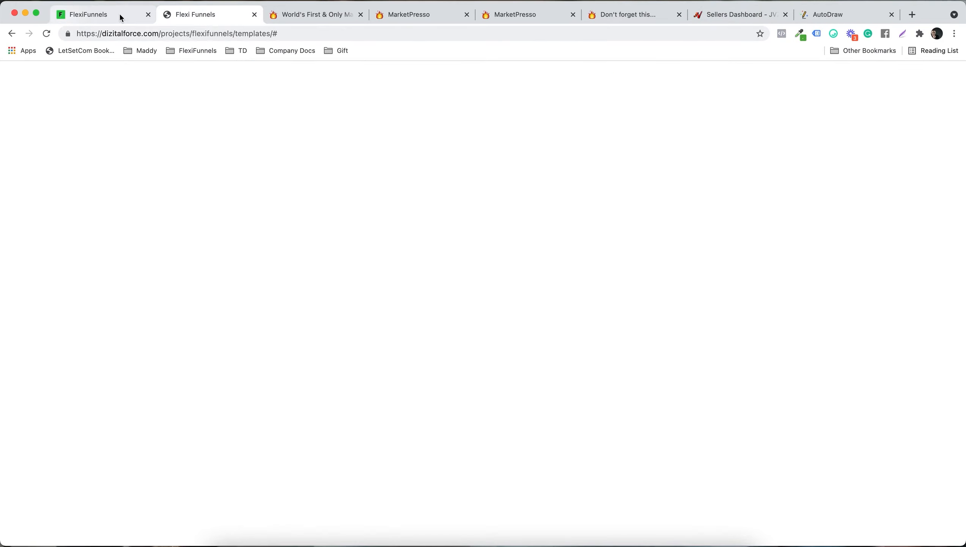
{"action": "left_click", "coordinate": [121, 17]}
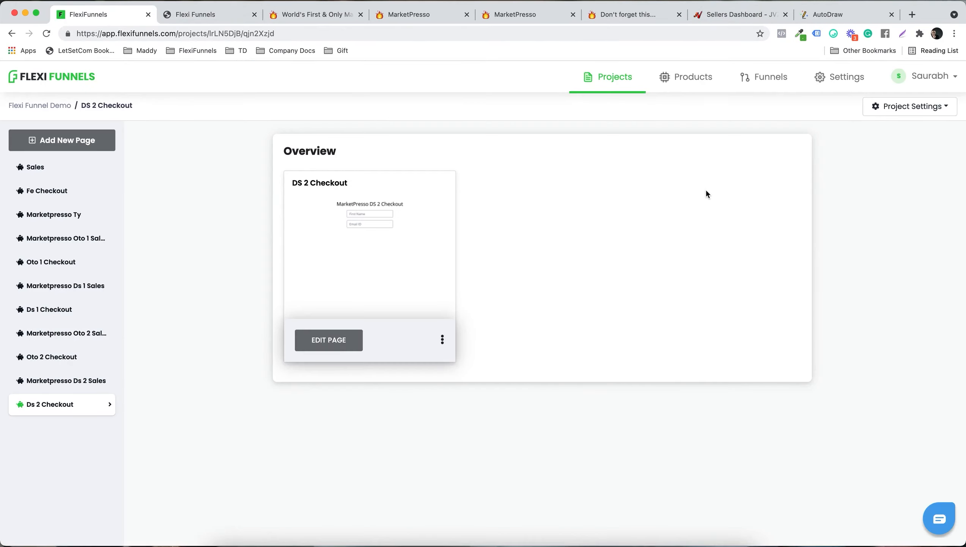
- Create a new product of the Digital type in the products area
{"action": "left_click", "coordinate": [695, 84]}
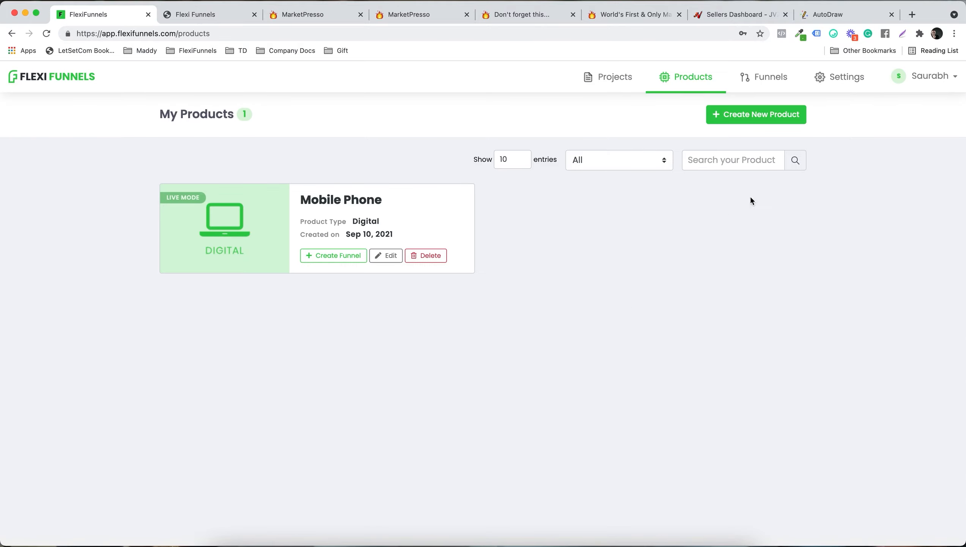
{"action": "left_click", "coordinate": [738, 119]}
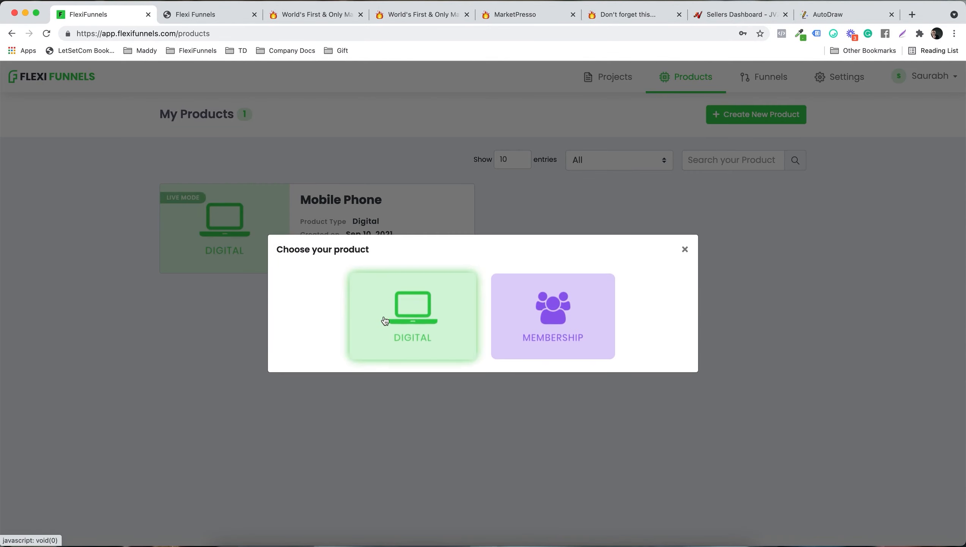
{"action": "left_click", "coordinate": [384, 318]}
- Title the new digital product "MarketPresso FE" and set its status to Live
{"action": "left_click", "coordinate": [400, 226]}
{"action": "key", "text": "super+a"}
{"action": "type", "text": "Mrke"}
{"action": "key", "text": "BackSpace"}
{"action": "key", "text": "BackSpace"}
{"action": "key", "text": "BackSpace"}
{"action": "type", "text": "arketP"}
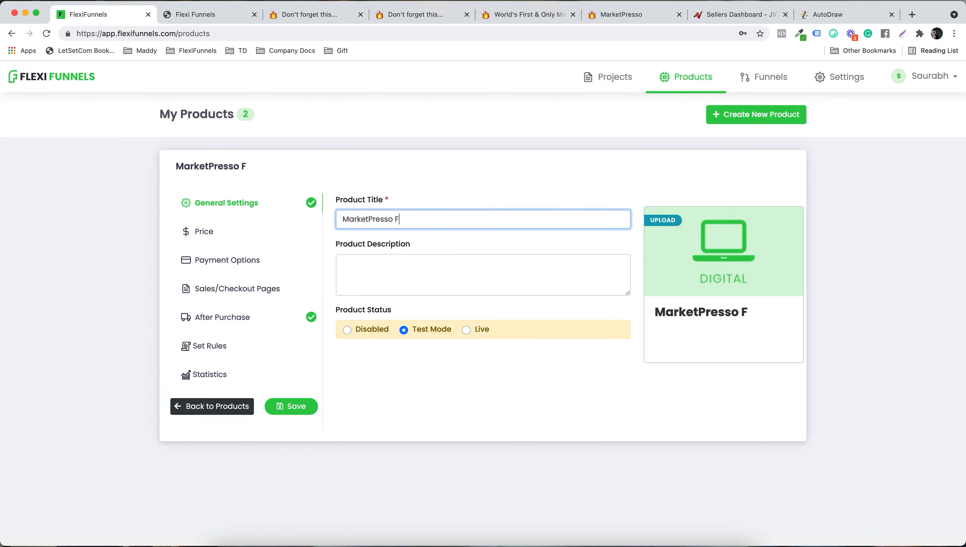
{"action": "left_click", "coordinate": [474, 330]}
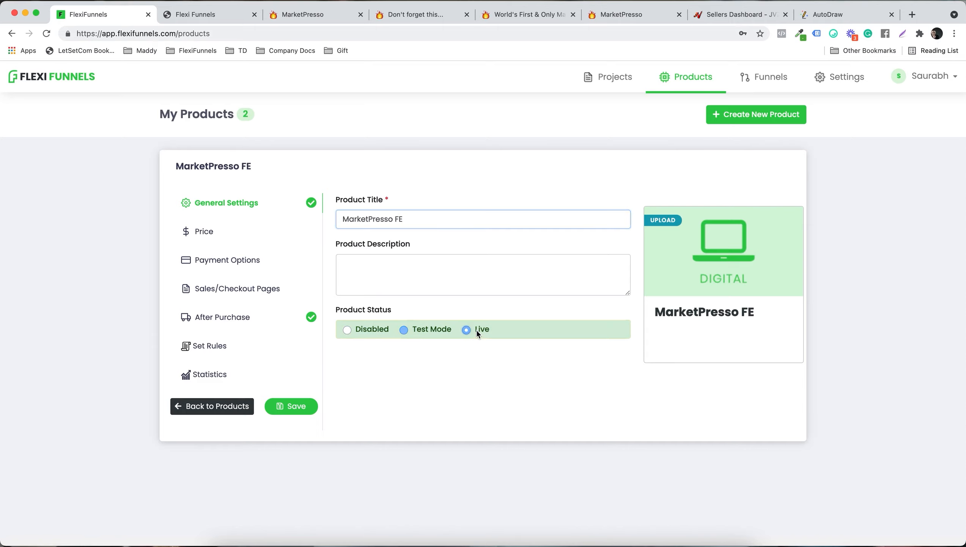
- Set the MarketPresso FE price to a one-time fee of Rs 1 in INR
{"action": "left_click", "coordinate": [264, 234]}
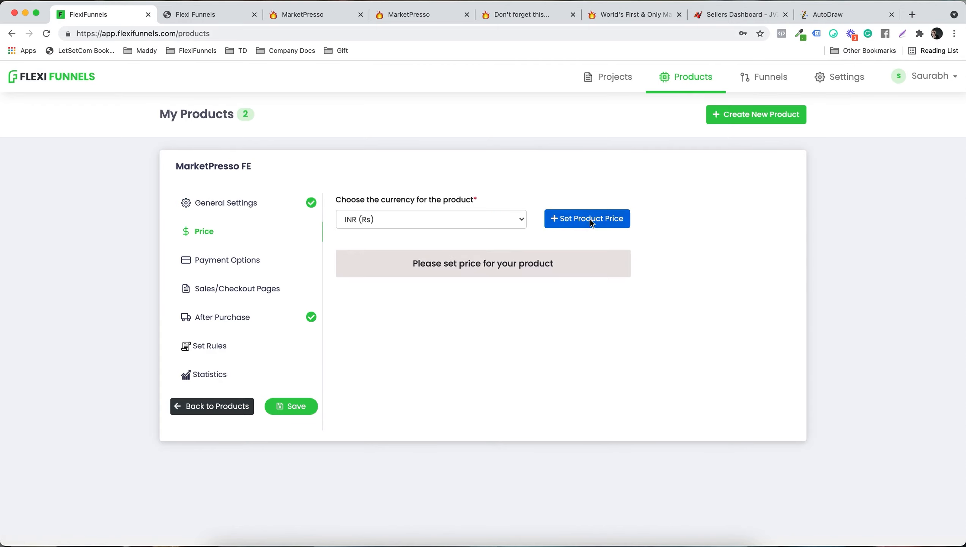
{"action": "left_click", "coordinate": [567, 218]}
{"action": "left_click", "coordinate": [414, 239]}
{"action": "type", "text": "1"}
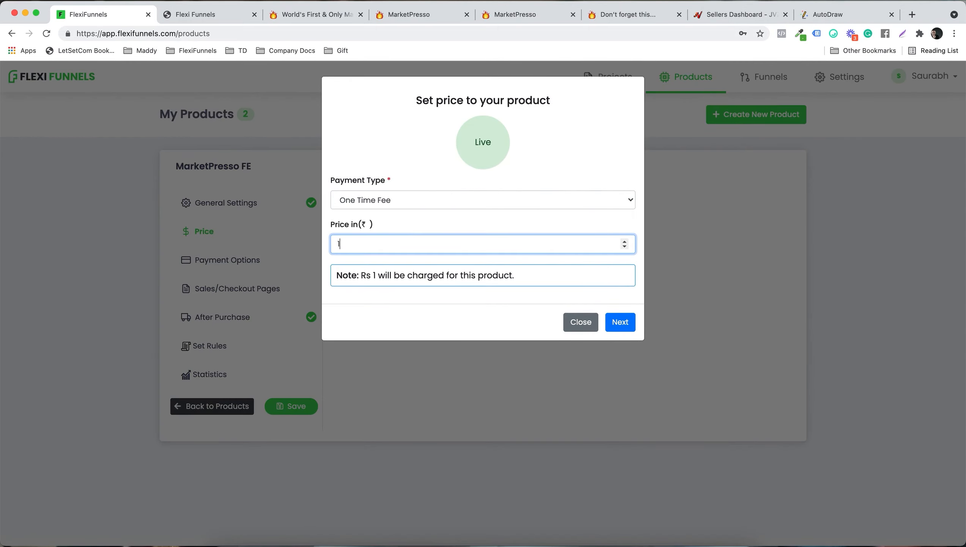
{"action": "left_click", "coordinate": [619, 322]}
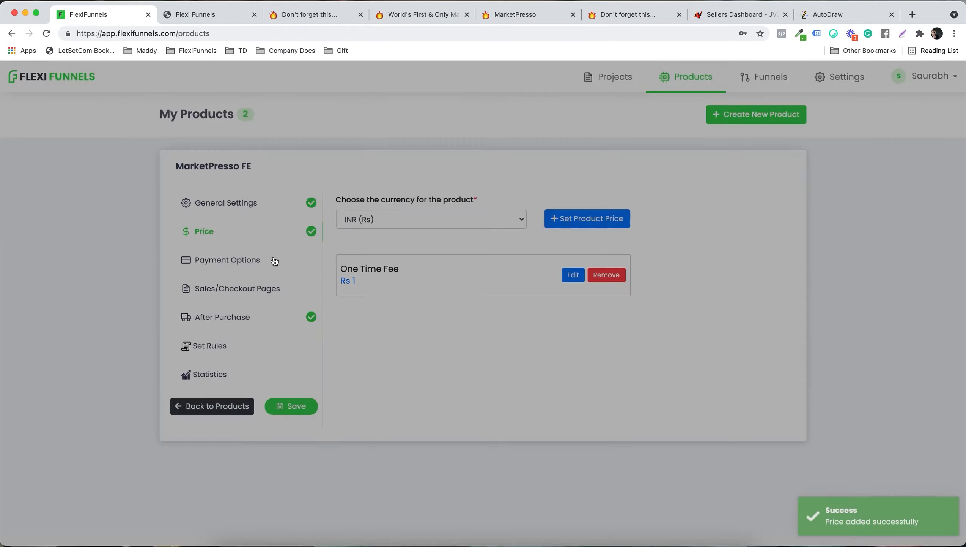
- Connect Razorpay as the payment provider for MarketPresso FE and check the minimum price notes for Razorpay and Instamojo
{"action": "left_click", "coordinate": [233, 259]}
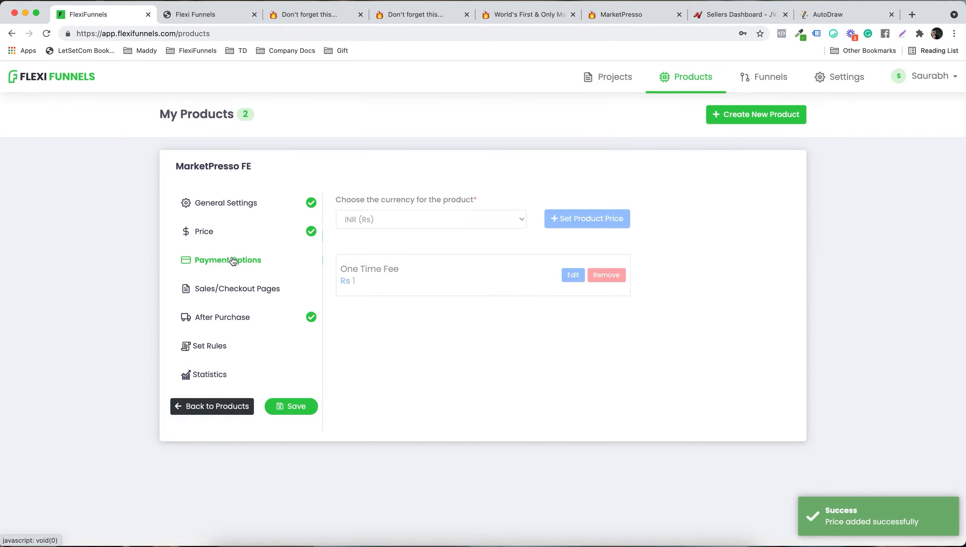
{"action": "left_click", "coordinate": [616, 253]}
{"action": "left_click_drag", "start_coordinate": [568, 228], "coordinate": [459, 227]}
{"action": "left_click", "coordinate": [460, 227]}
{"action": "left_click_drag", "start_coordinate": [481, 283], "coordinate": [516, 284]}
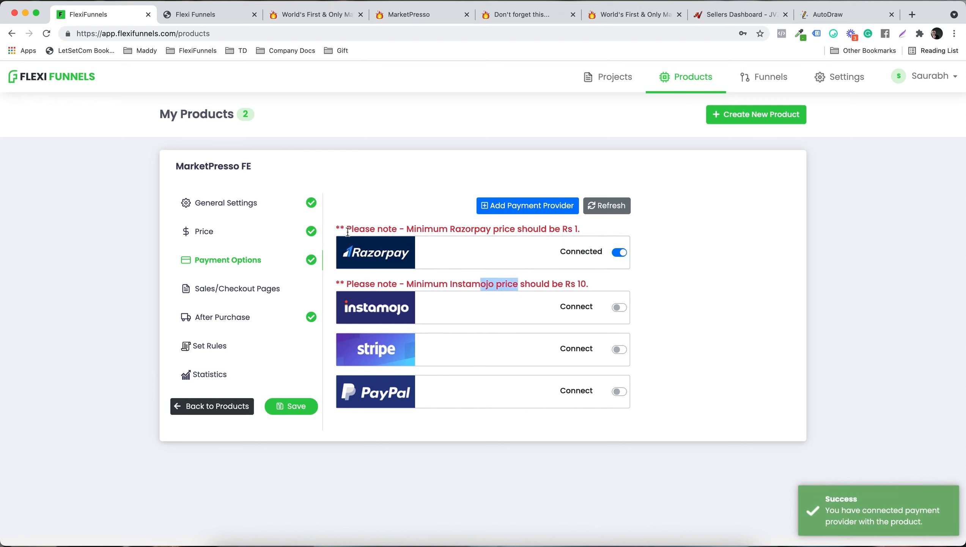
{"action": "left_click", "coordinate": [283, 273]}
- Assign the "sales" page of the Flexi Funnel Demo project as the product's sales page
{"action": "left_click", "coordinate": [214, 288]}
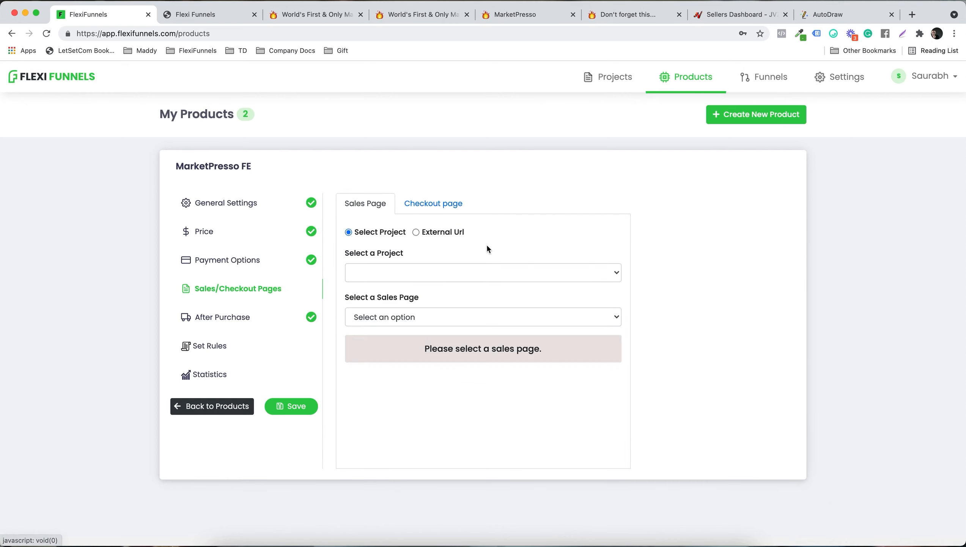
{"action": "left_click", "coordinate": [379, 269]}
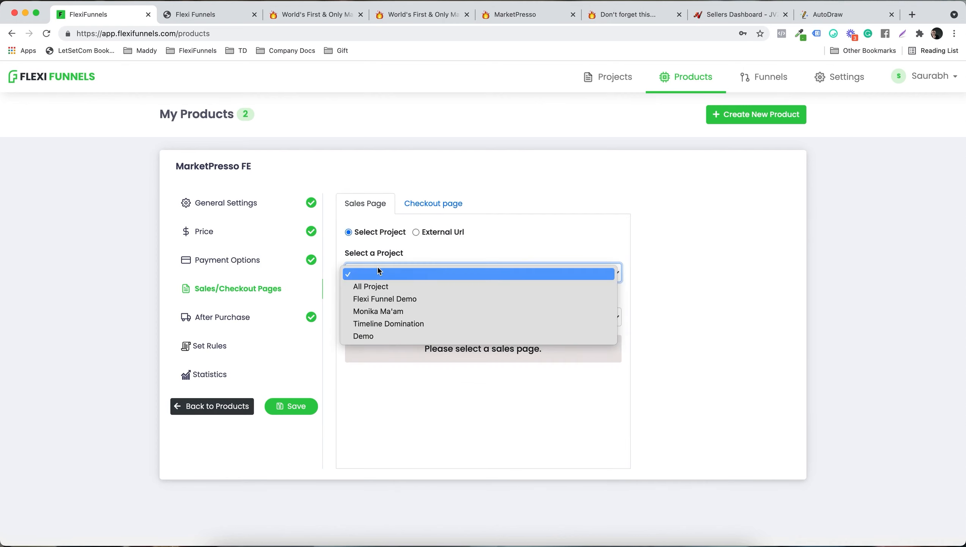
{"action": "left_click", "coordinate": [406, 299]}
{"action": "left_click", "coordinate": [384, 315]}
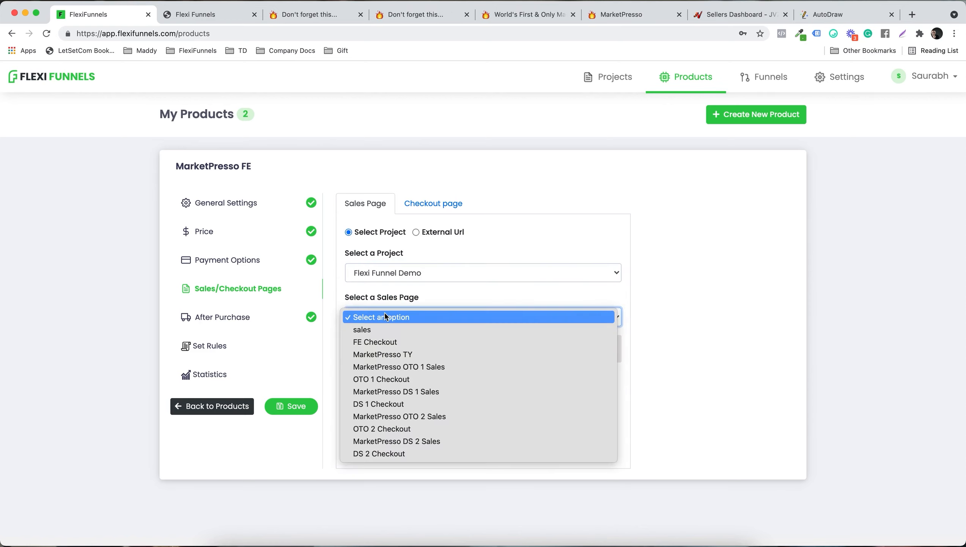
{"action": "left_click", "coordinate": [401, 329]}
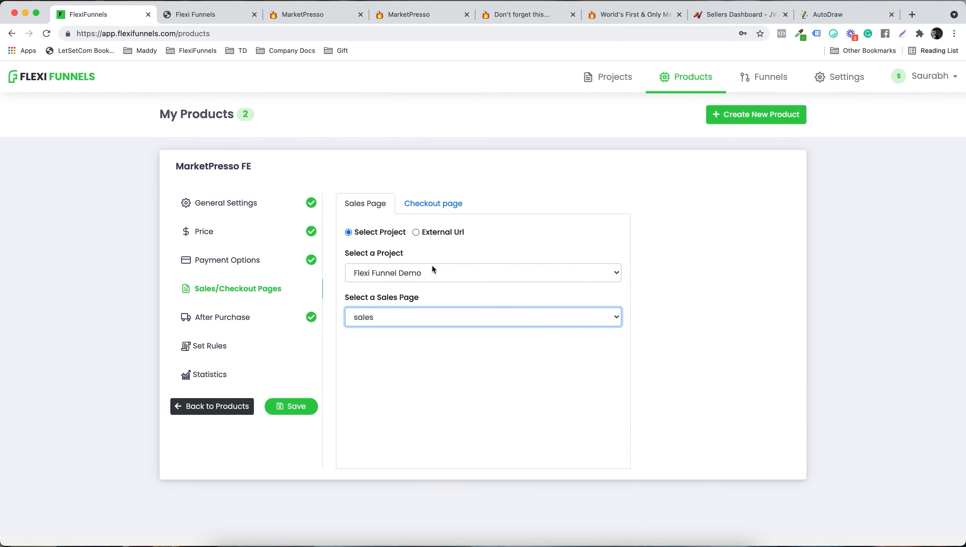
- Assign the "FE Checkout" page of the Flexi Funnel Demo project as the product's checkout page
{"action": "left_click", "coordinate": [433, 203]}
{"action": "left_click", "coordinate": [391, 251]}
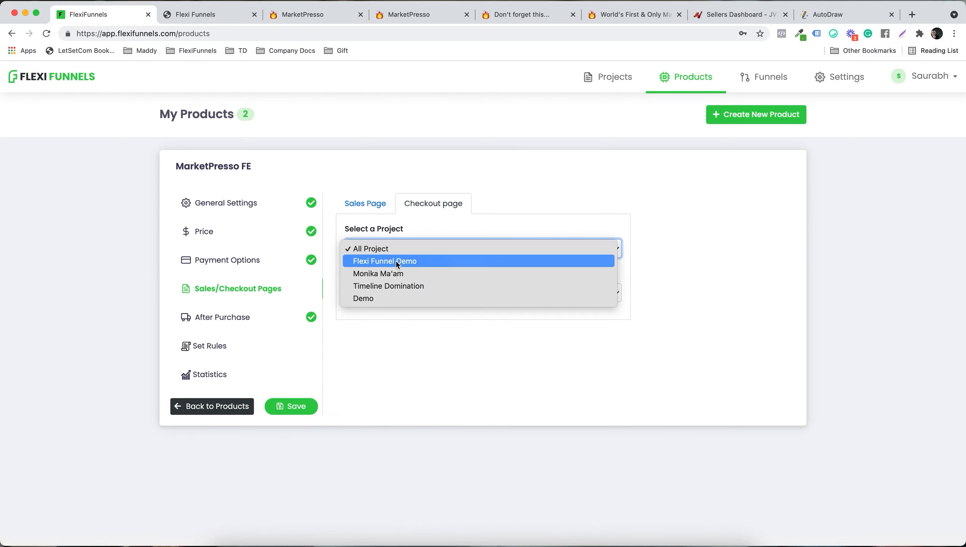
{"action": "left_click", "coordinate": [393, 262]}
{"action": "left_click", "coordinate": [391, 294]}
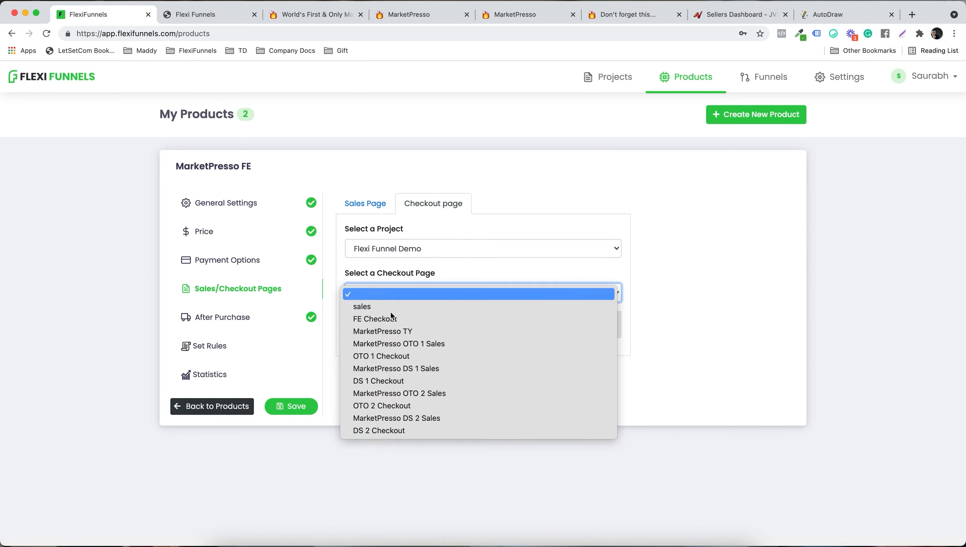
{"action": "left_click", "coordinate": [429, 322]}
- Fill in the support email in the product's after-purchase settings
{"action": "left_click", "coordinate": [263, 324]}
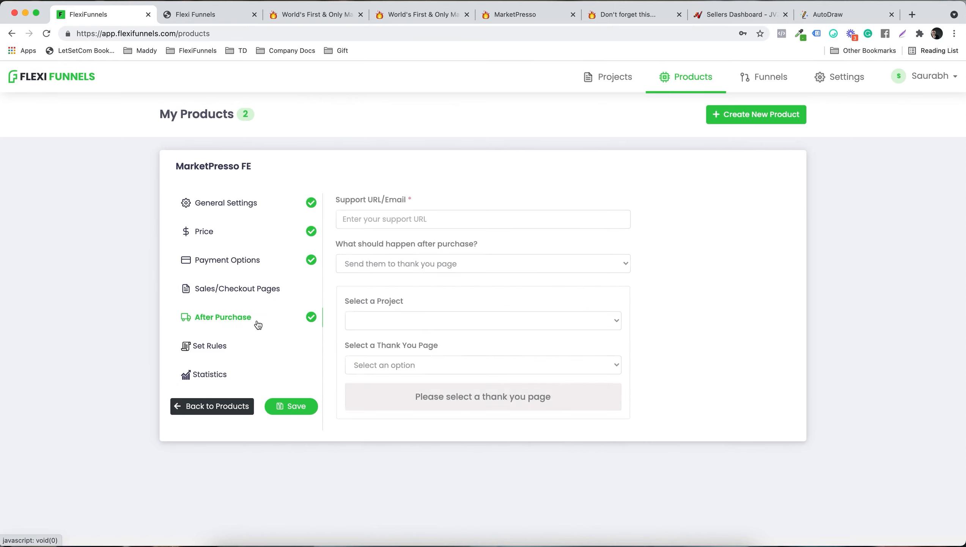
{"action": "left_click", "coordinate": [405, 213]}
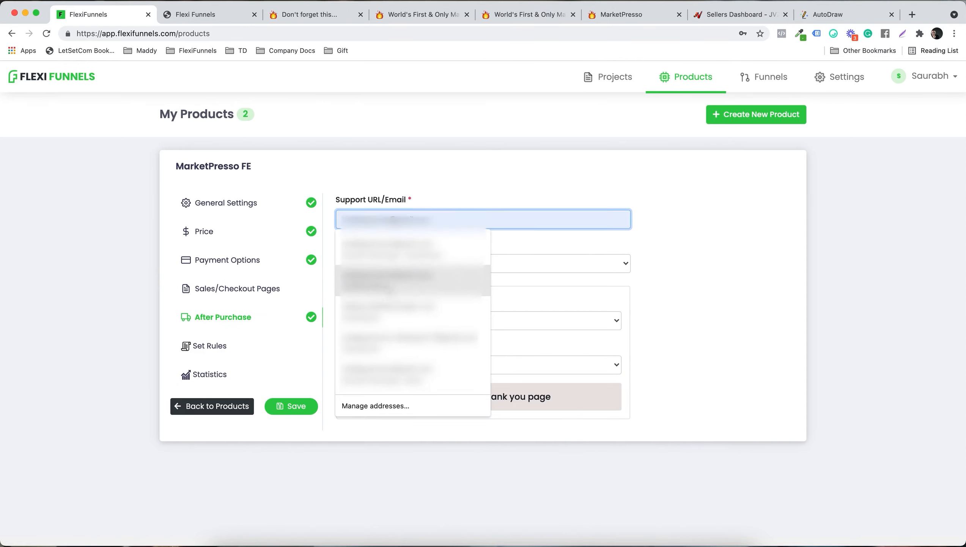
{"action": "left_click", "coordinate": [404, 261]}
- Send buyers after purchase to the "MarketPresso TY" thank you page of the Flexi Funnel Demo project
{"action": "left_click", "coordinate": [401, 262]}
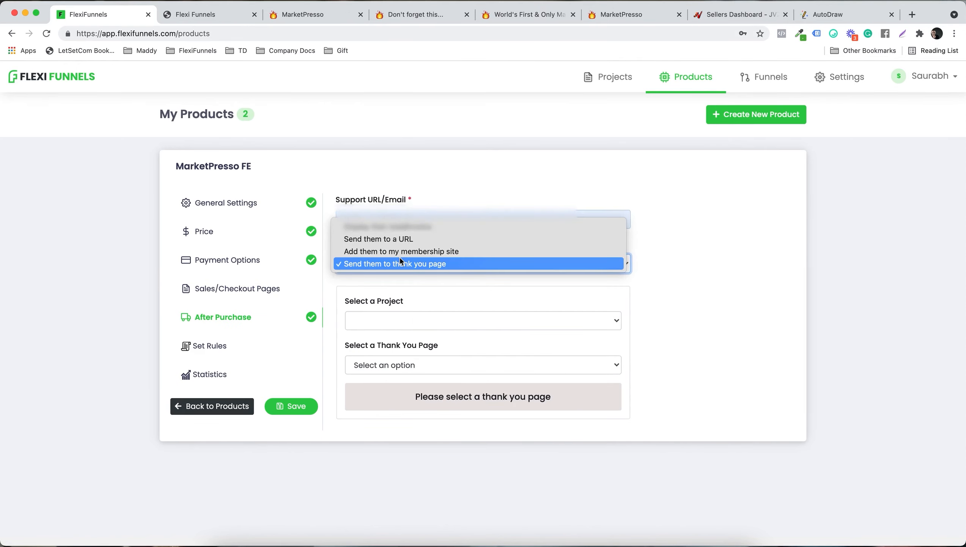
{"action": "left_click", "coordinate": [413, 266]}
{"action": "left_click", "coordinate": [394, 322]}
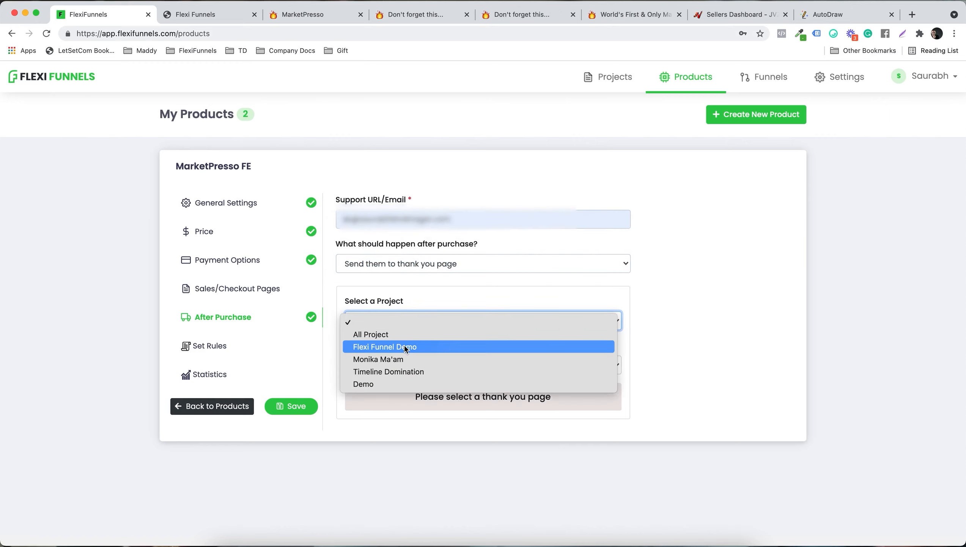
{"action": "left_click", "coordinate": [416, 349]}
{"action": "left_click", "coordinate": [412, 366]}
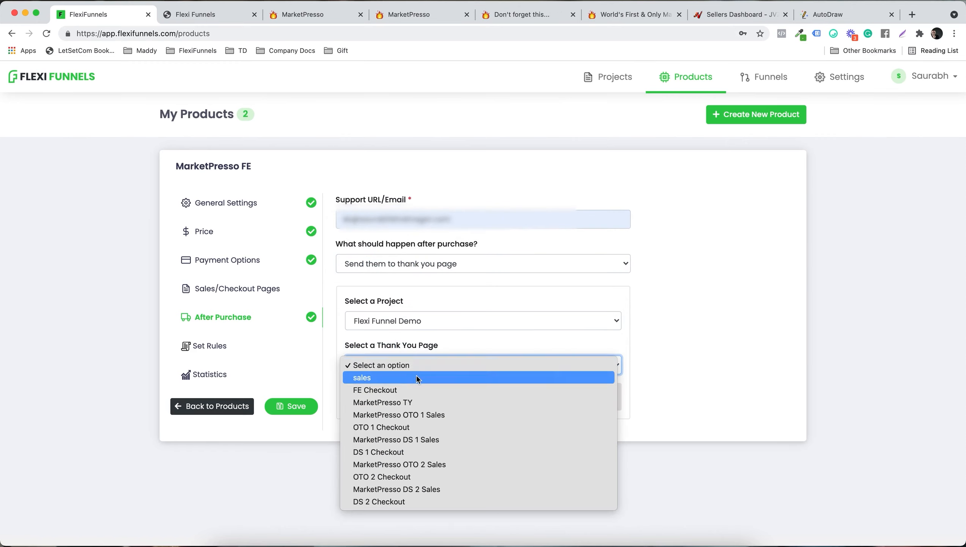
{"action": "left_click", "coordinate": [419, 403]}
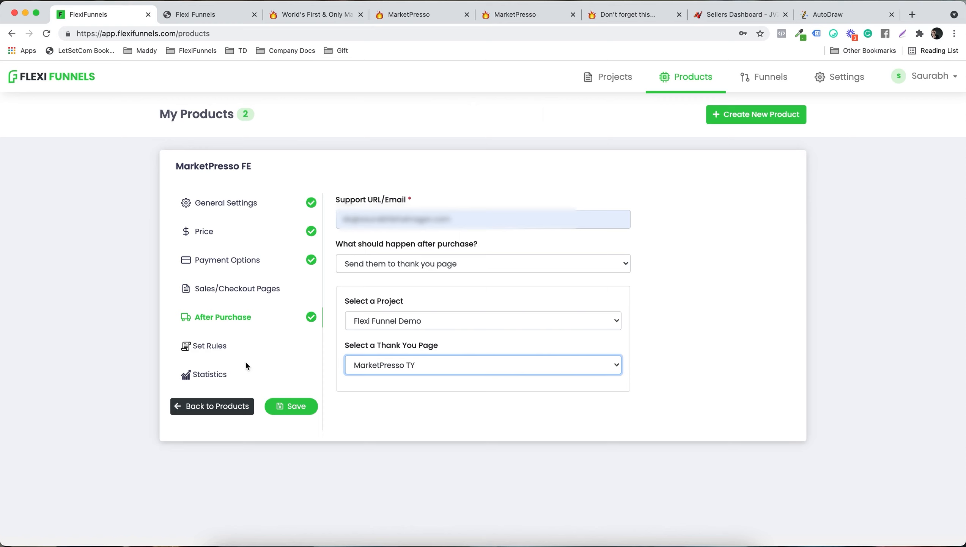
- View the product's rules section, save the MarketPresso FE product and return to the product list
{"action": "left_click", "coordinate": [253, 355]}
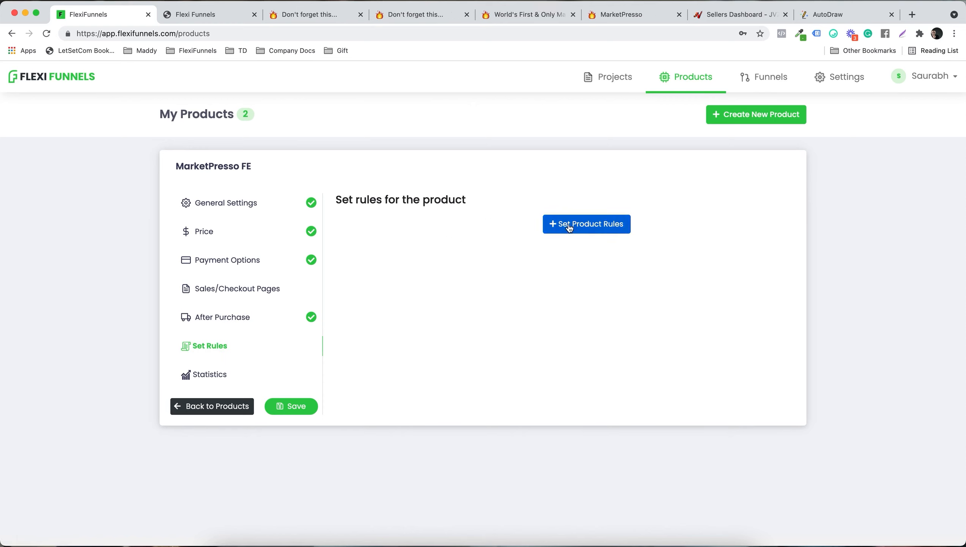
{"action": "left_click", "coordinate": [292, 405]}
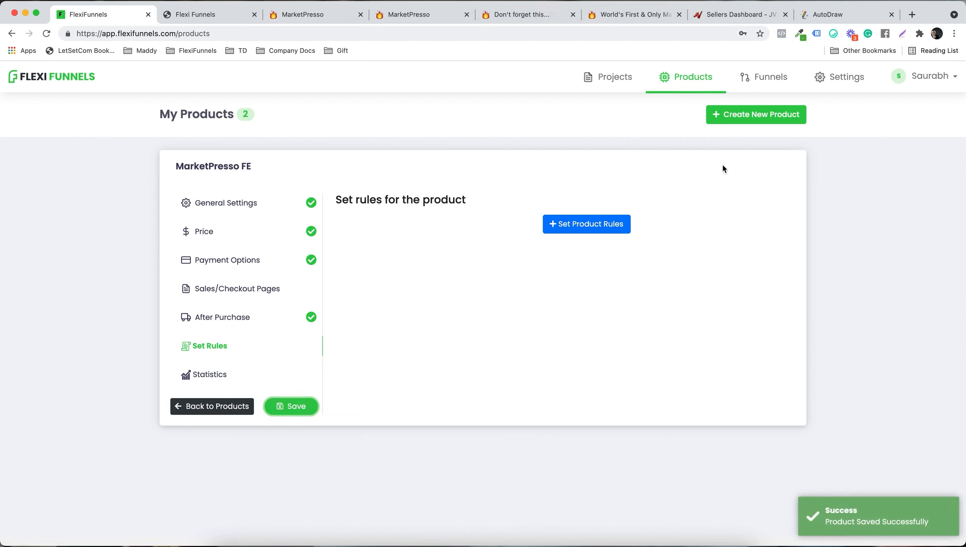
{"action": "left_click", "coordinate": [225, 405]}
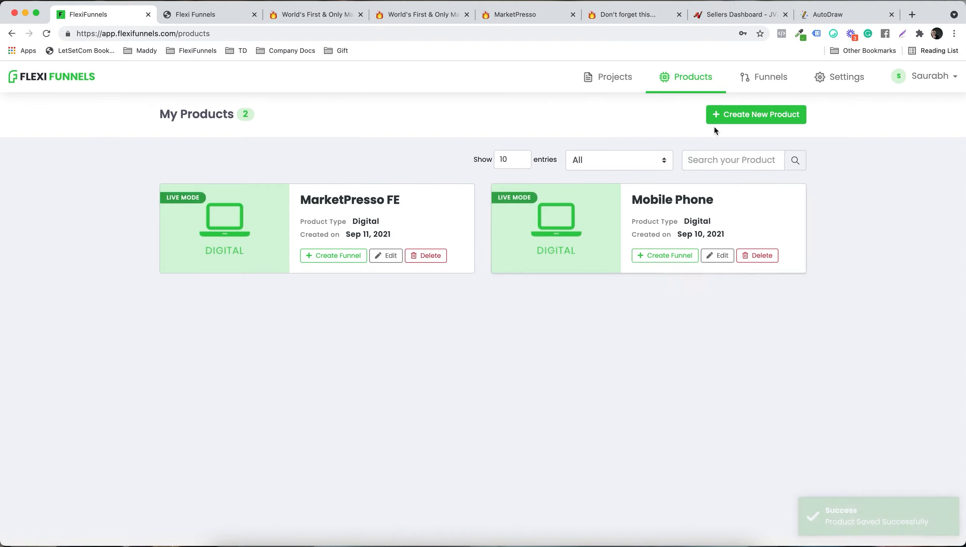
- Create a new digital product titled "MarketPresso OTO 1" and set its status to Live
{"action": "left_click", "coordinate": [780, 114]}
{"action": "left_click", "coordinate": [471, 305]}
{"action": "left_click", "coordinate": [388, 211]}
{"action": "key", "text": "super+a"}
{"action": "type", "text": "MarketPresso"}
{"action": "key", "text": "Down"}
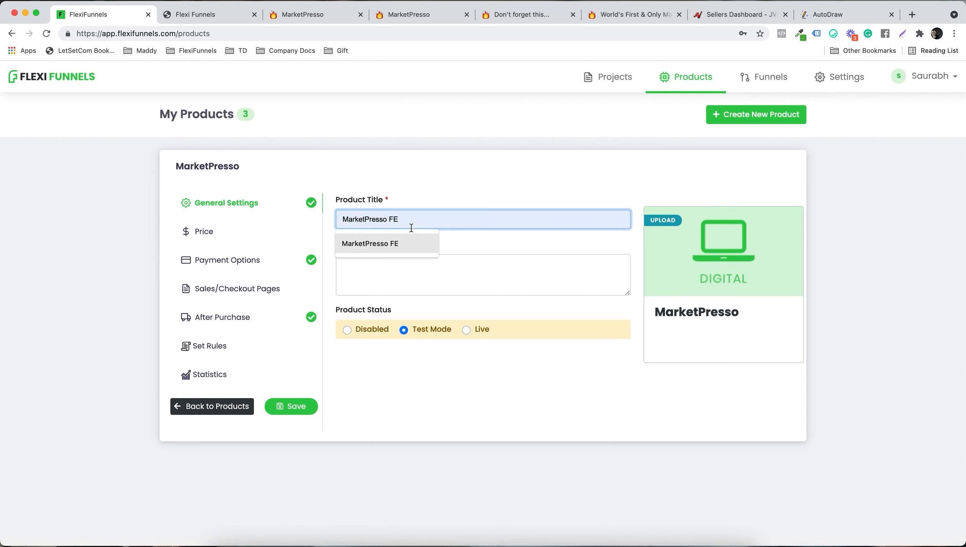
{"action": "key", "text": "Return"}
{"action": "key", "text": "BackSpace"}
{"action": "key", "text": "BackSpace"}
{"action": "type", "text": "OT"}
{"action": "key", "text": "super+a"}
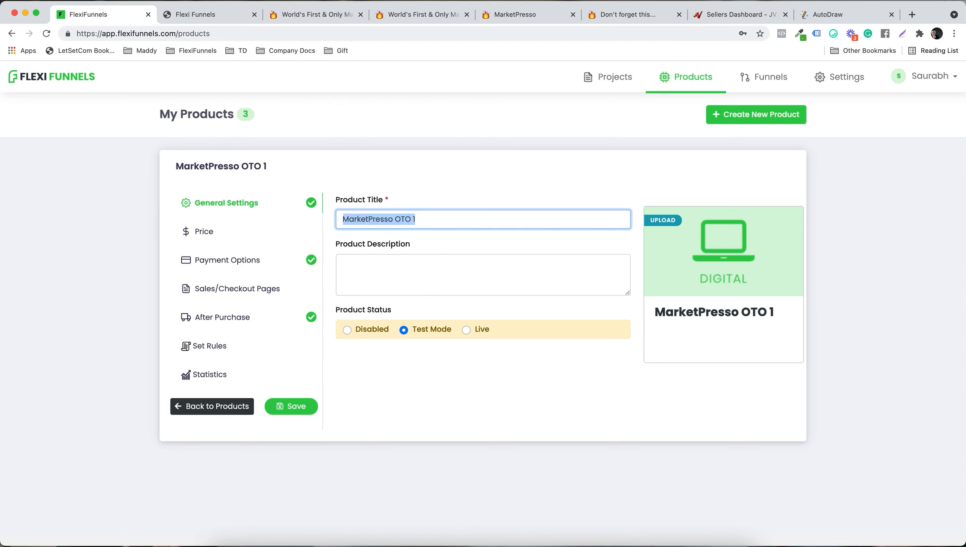
{"action": "left_click", "coordinate": [472, 332]}
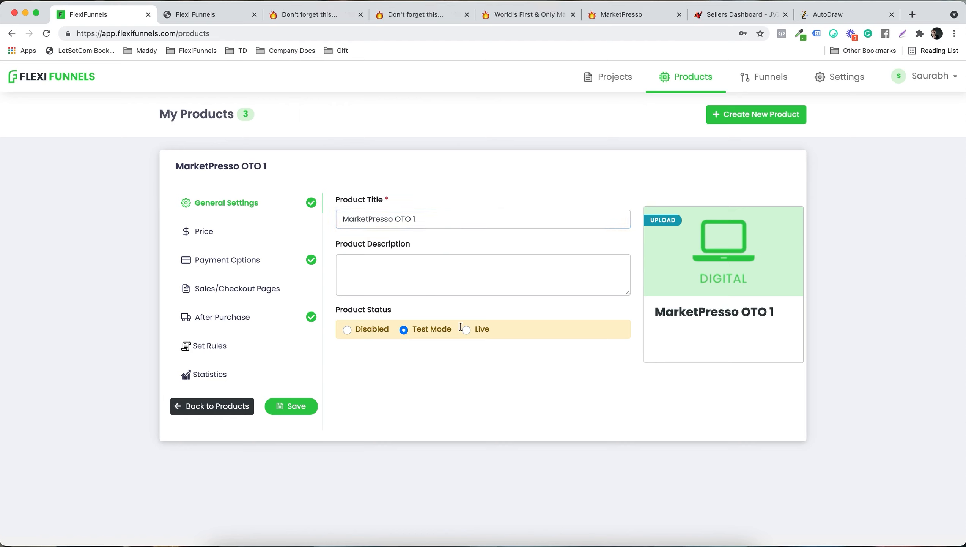
- Set a one-time fee of Rs 10 for MarketPresso OTO 1 and connect Instamojo as its payment provider
{"action": "left_click", "coordinate": [247, 234]}
{"action": "left_click", "coordinate": [565, 222]}
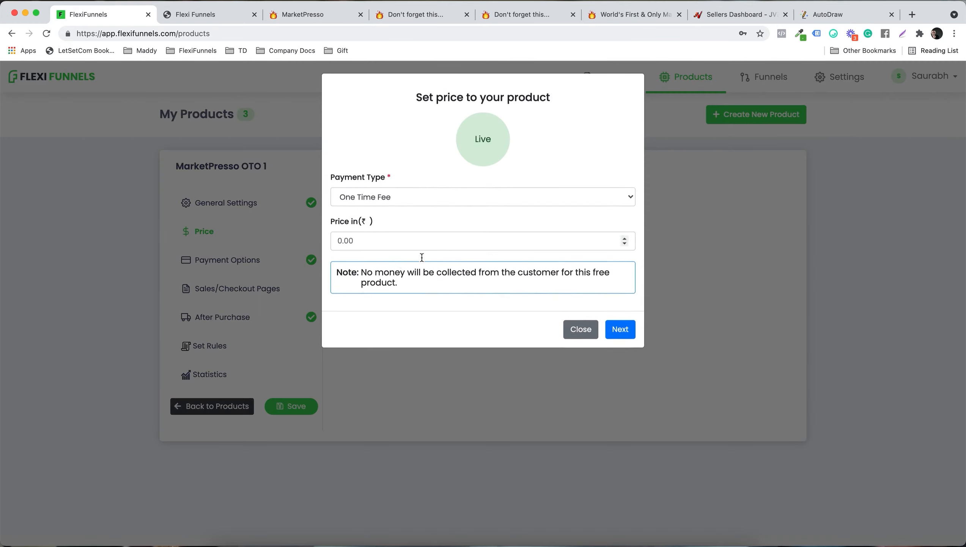
{"action": "left_click", "coordinate": [390, 253]}
{"action": "type", "text": "10"}
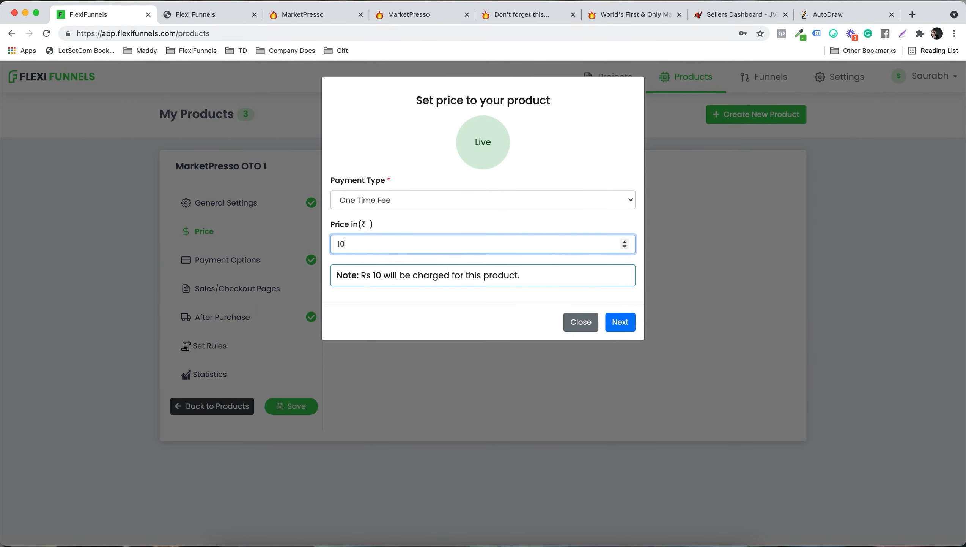
{"action": "left_click", "coordinate": [610, 316]}
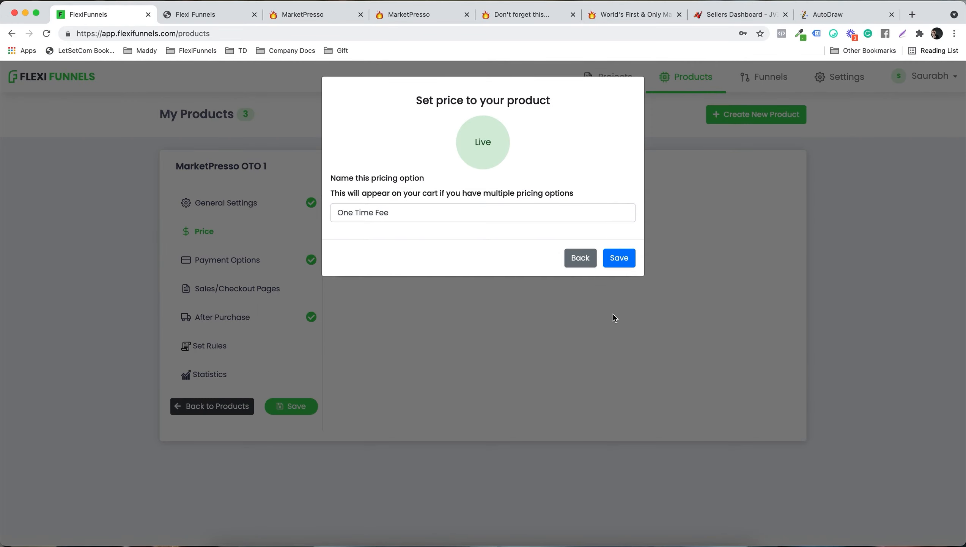
{"action": "left_click", "coordinate": [608, 264]}
{"action": "left_click", "coordinate": [285, 264]}
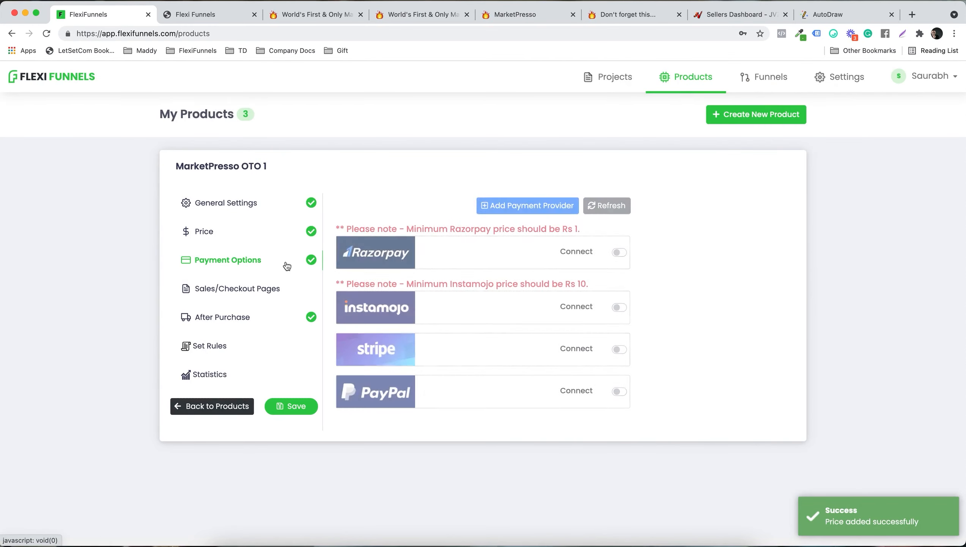
{"action": "left_click", "coordinate": [621, 308]}
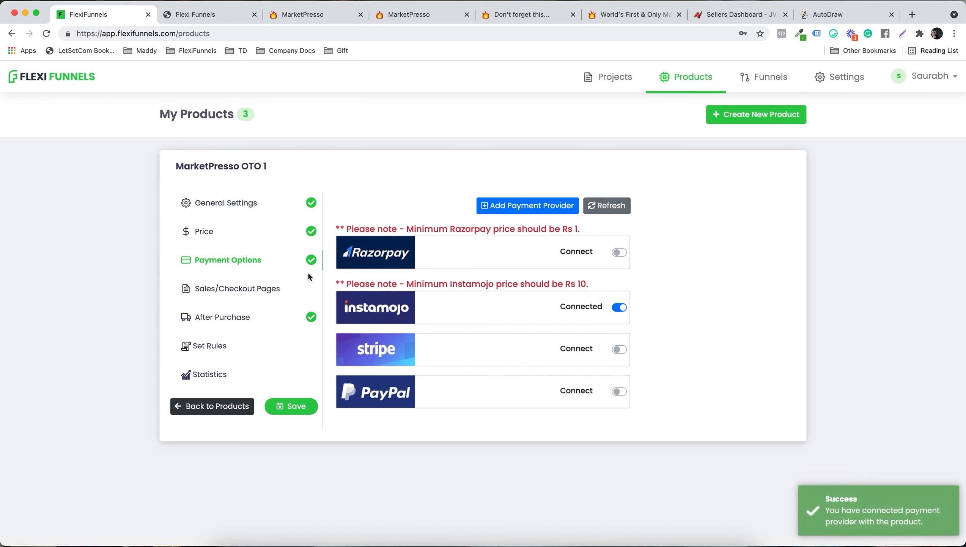
- Assign the "MarketPresso OTO 1 Sales" page of the Flexi Funnel Demo project as the product's sales page
{"action": "left_click", "coordinate": [260, 288]}
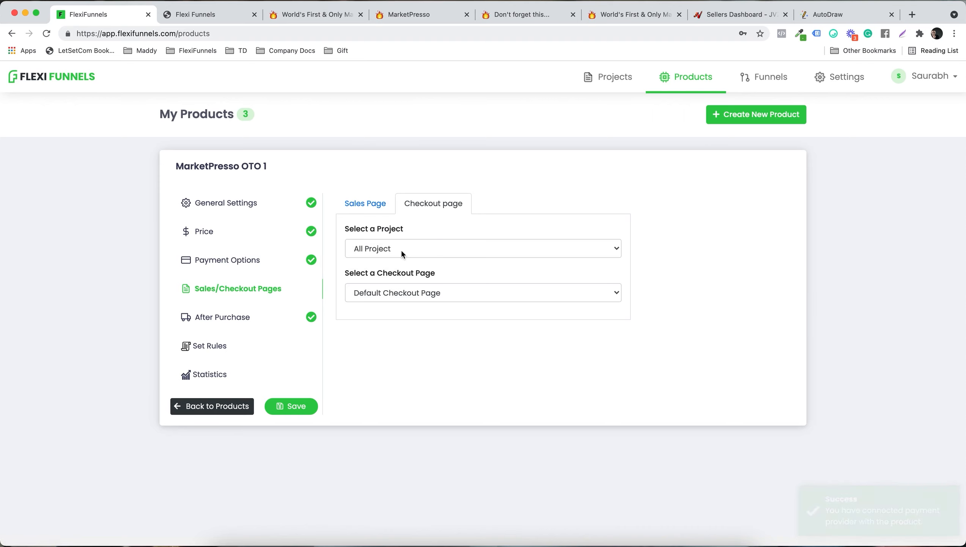
{"action": "left_click", "coordinate": [363, 216]}
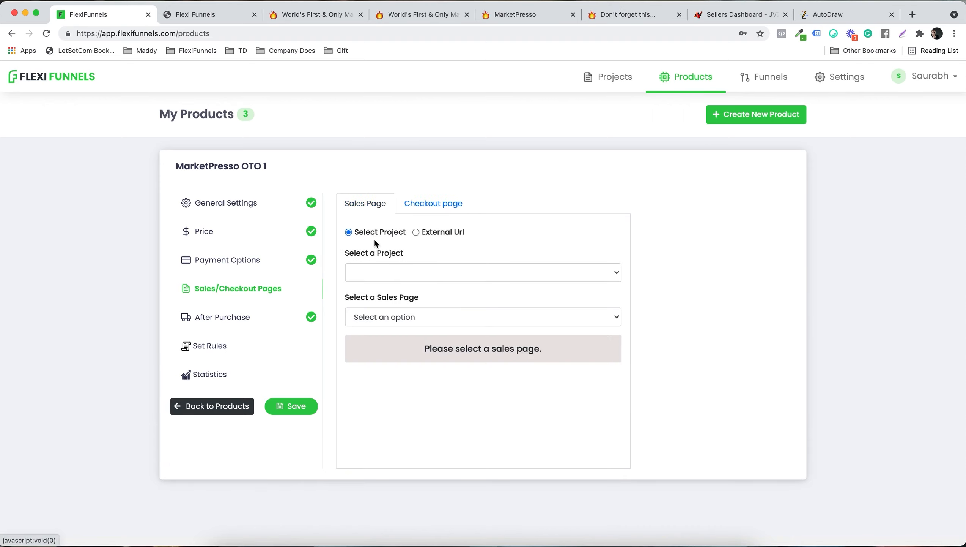
{"action": "left_click", "coordinate": [381, 272]}
{"action": "left_click", "coordinate": [404, 299]}
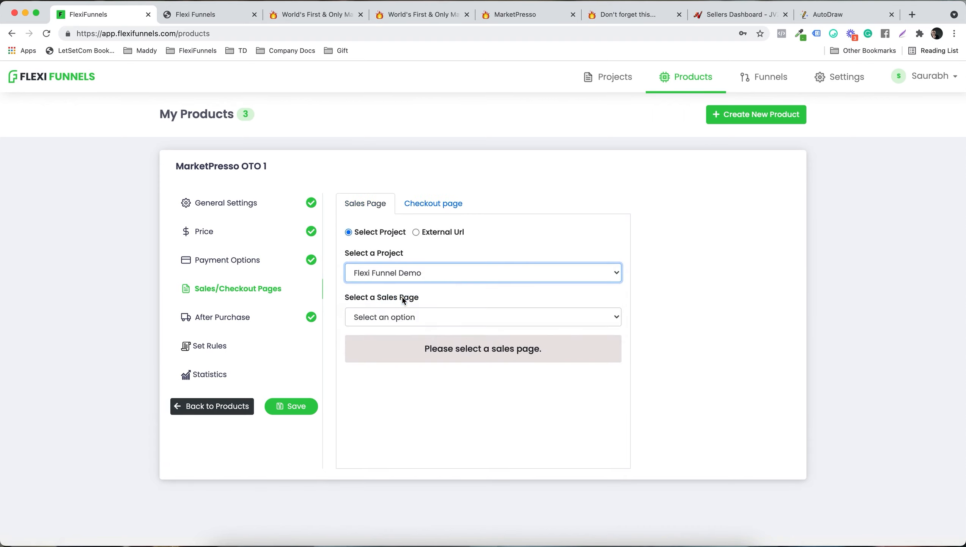
{"action": "left_click", "coordinate": [406, 314]}
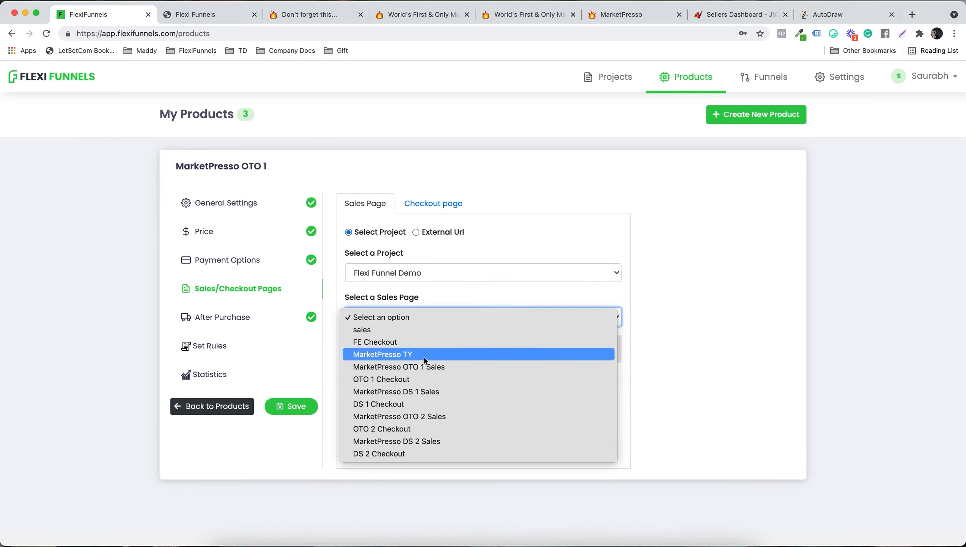
{"action": "left_click", "coordinate": [427, 371]}
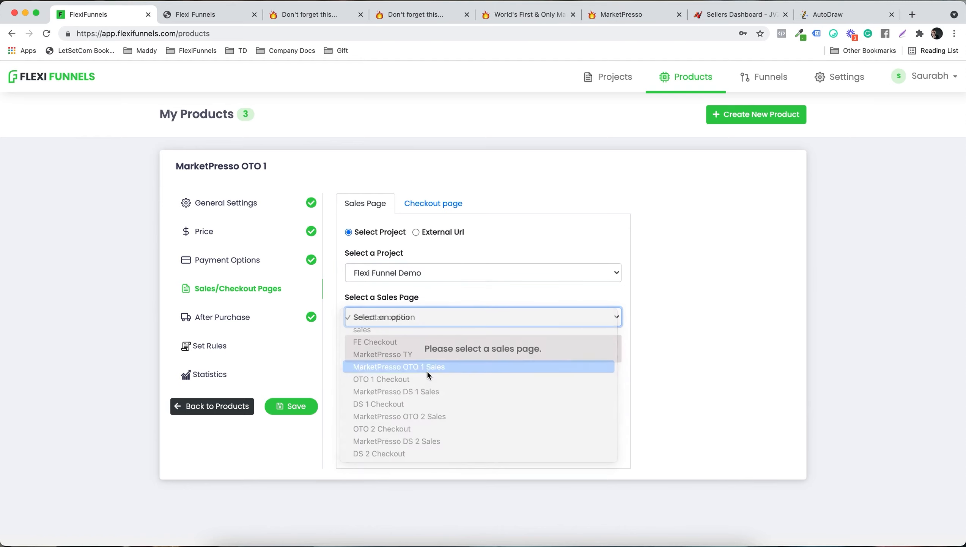
- Assign the "OTO 1 Checkout" page of the Flexi Funnel Demo project as the product's checkout page
{"action": "left_click", "coordinate": [433, 217]}
{"action": "left_click", "coordinate": [382, 249]}
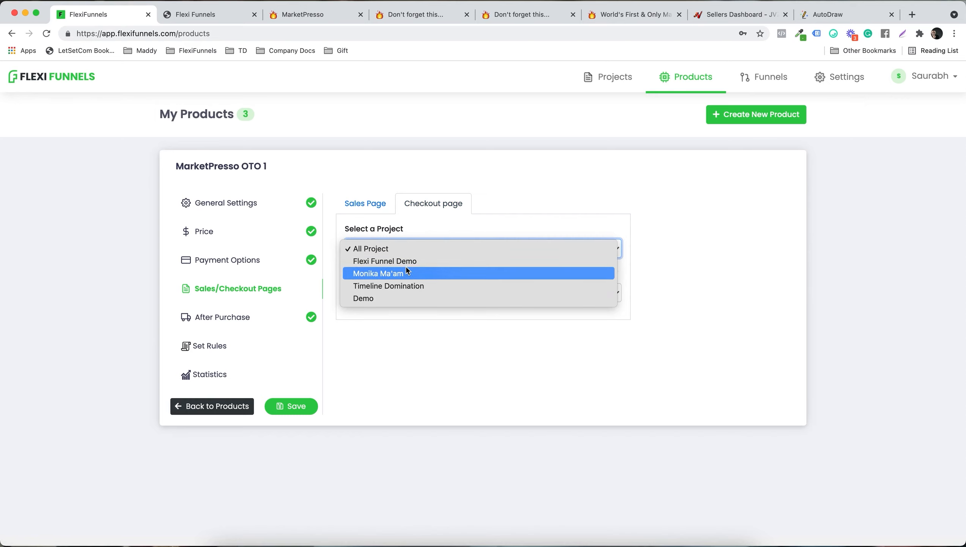
{"action": "left_click", "coordinate": [406, 271]}
{"action": "left_click", "coordinate": [391, 253]}
{"action": "left_click", "coordinate": [389, 236]}
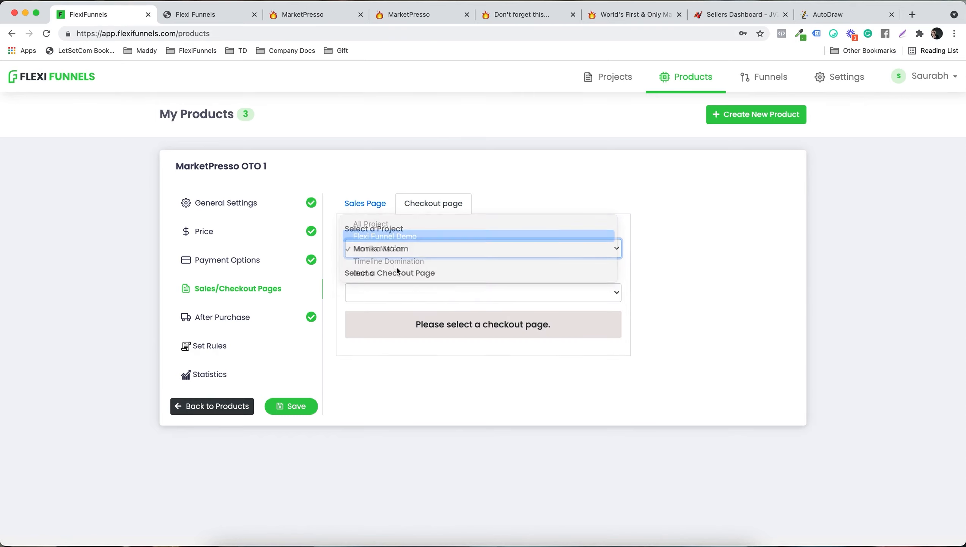
{"action": "left_click", "coordinate": [404, 292]}
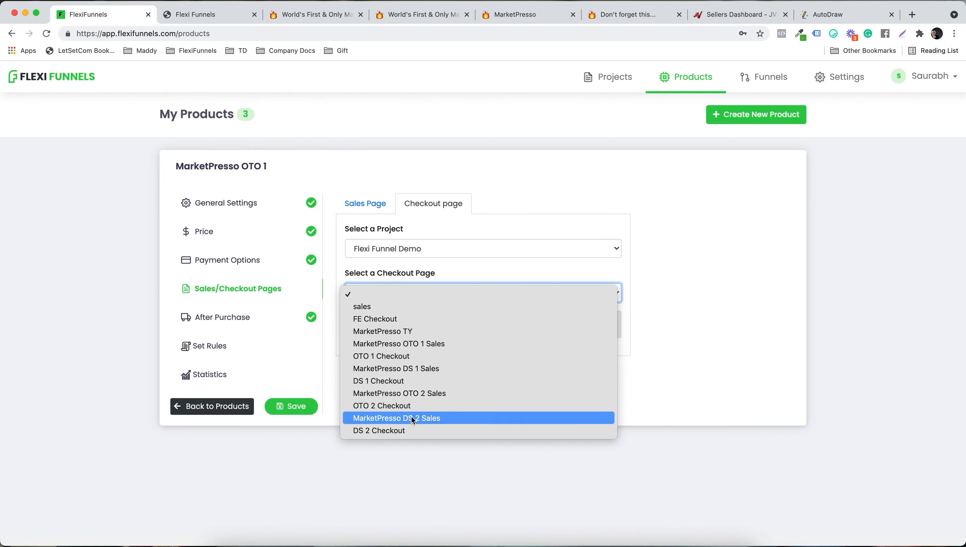
{"action": "left_click", "coordinate": [416, 355]}
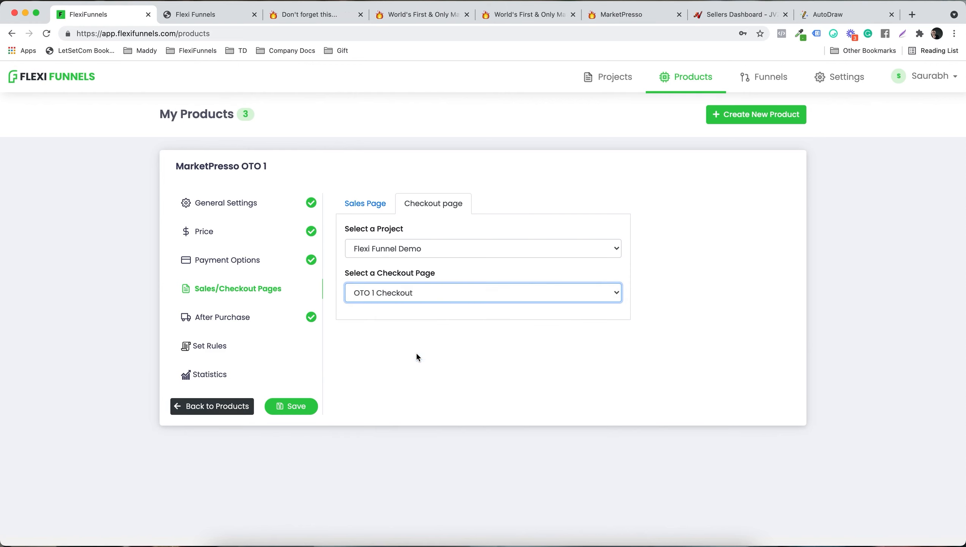
- Fill in the support email in the after-purchase settings of MarketPresso OTO 1
{"action": "left_click", "coordinate": [248, 324]}
{"action": "left_click", "coordinate": [406, 221]}
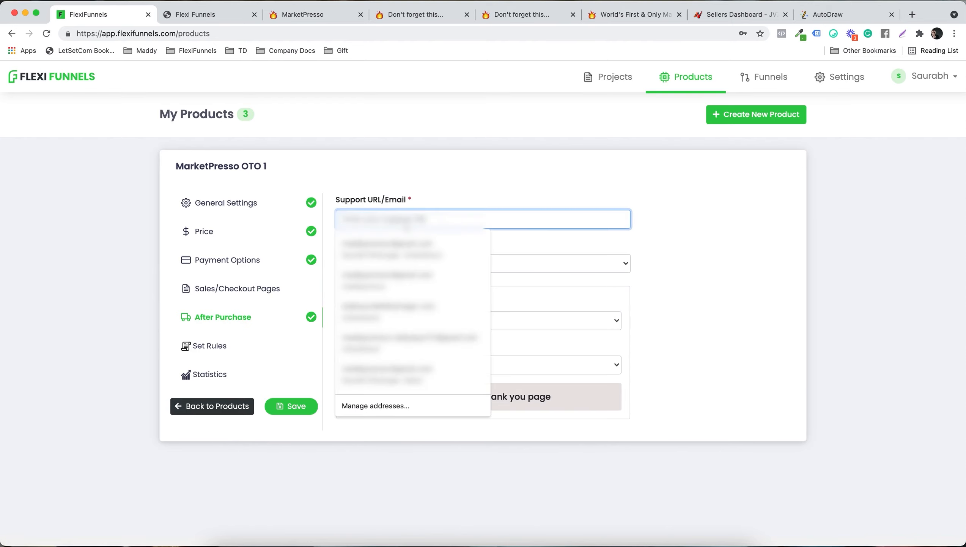
{"action": "left_click", "coordinate": [412, 302]}
- Send buyers to the "MarketPresso TY" thank you page of the Flexi Funnel Demo project, and save the product, returning to the product list
{"action": "left_click", "coordinate": [390, 271]}
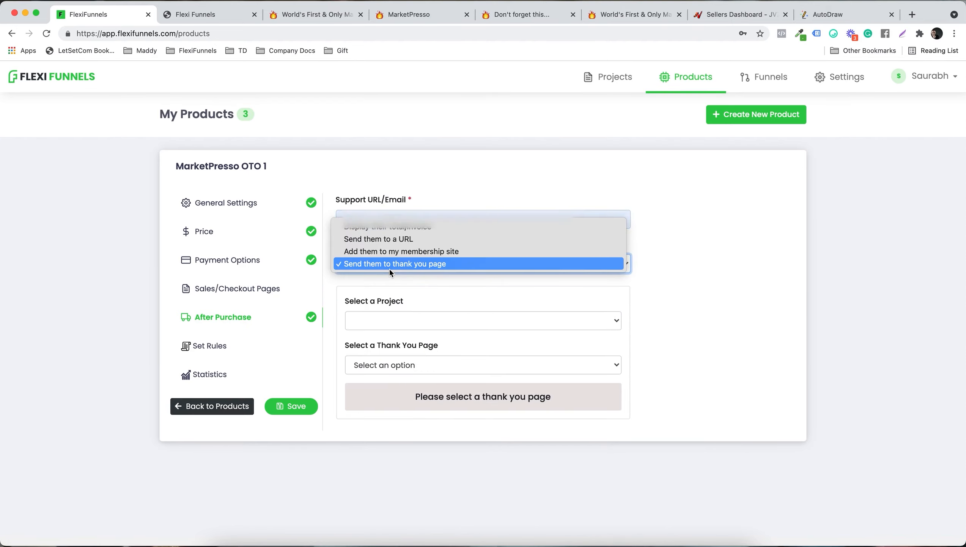
{"action": "left_click", "coordinate": [390, 268]}
{"action": "left_click", "coordinate": [388, 318]}
{"action": "left_click", "coordinate": [391, 333]}
{"action": "left_click", "coordinate": [379, 324]}
{"action": "left_click", "coordinate": [384, 333]}
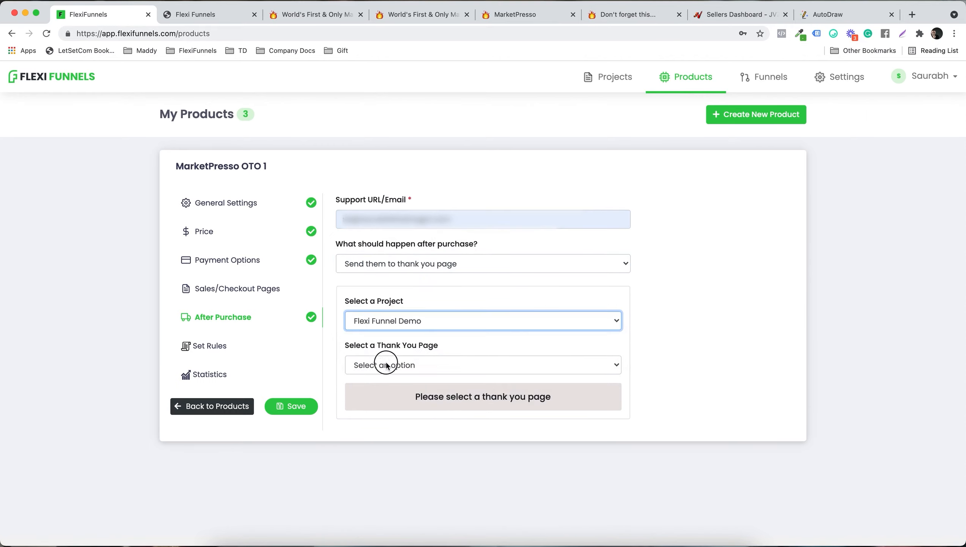
{"action": "left_click", "coordinate": [386, 364]}
{"action": "left_click", "coordinate": [404, 406]}
{"action": "left_click", "coordinate": [307, 404]}
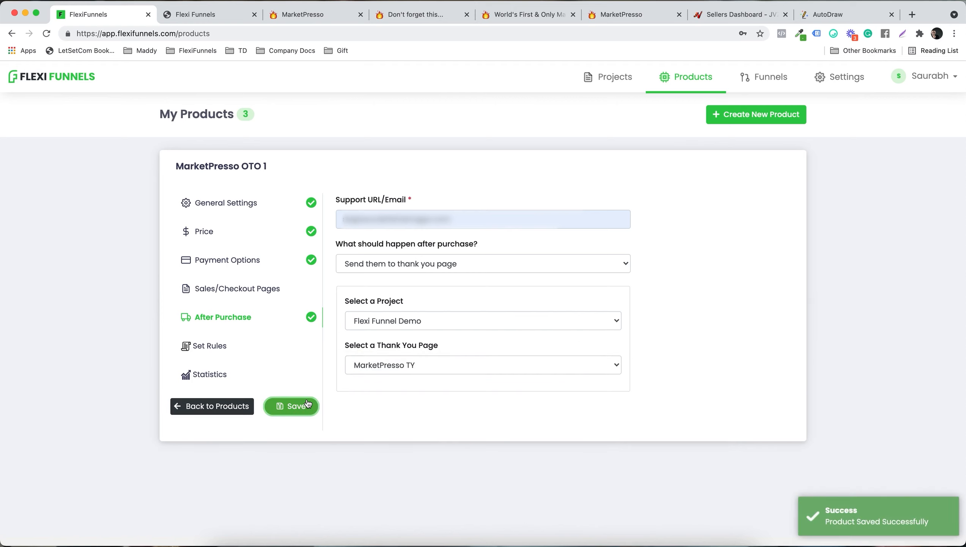
{"action": "left_click", "coordinate": [229, 407]}
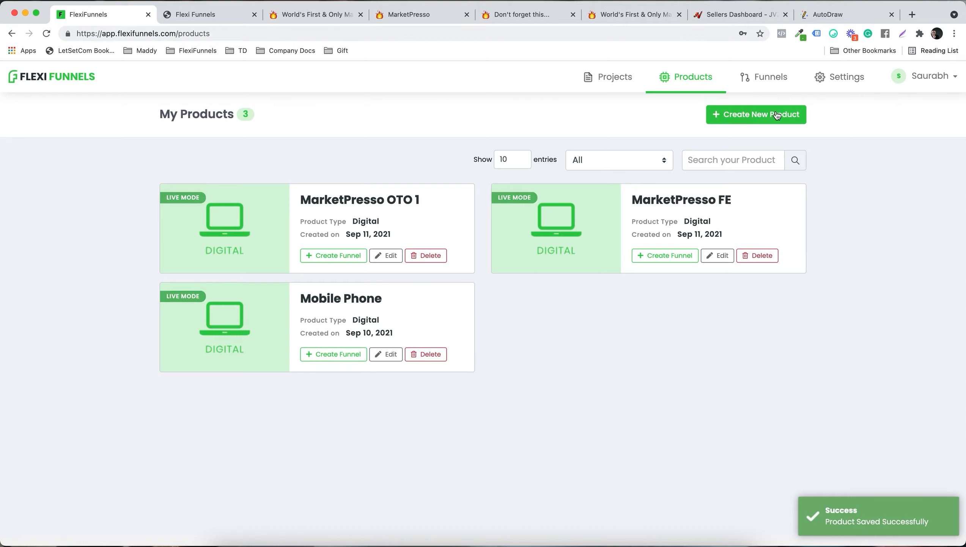
- Create another digital product titled "MarketPresso DS 1" and set its status to Live
{"action": "left_click", "coordinate": [756, 114]}
{"action": "left_click", "coordinate": [413, 305]}
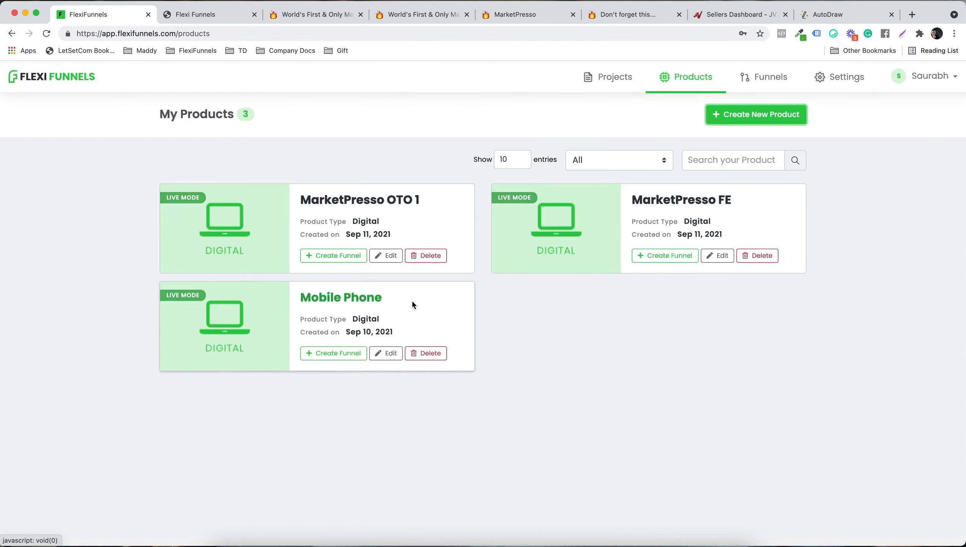
{"action": "triple_click", "coordinate": [390, 222]}
{"action": "type", "text": "MarketPresso OTO 1"}
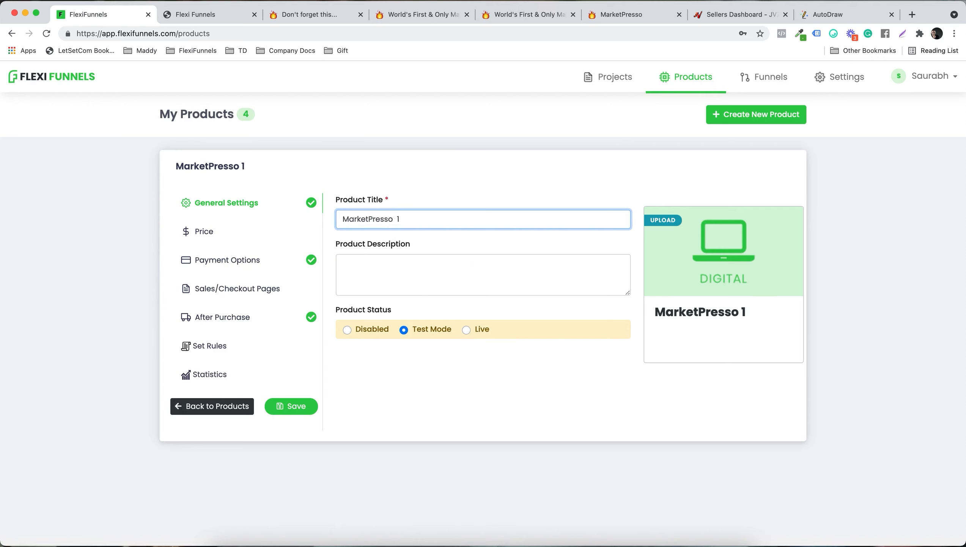
{"action": "left_click", "coordinate": [467, 329]}
- Set a one-time fee of Rs 2 in INR for MarketPresso DS 1 and connect Razorpay as its payment provider
{"action": "left_click", "coordinate": [200, 231]}
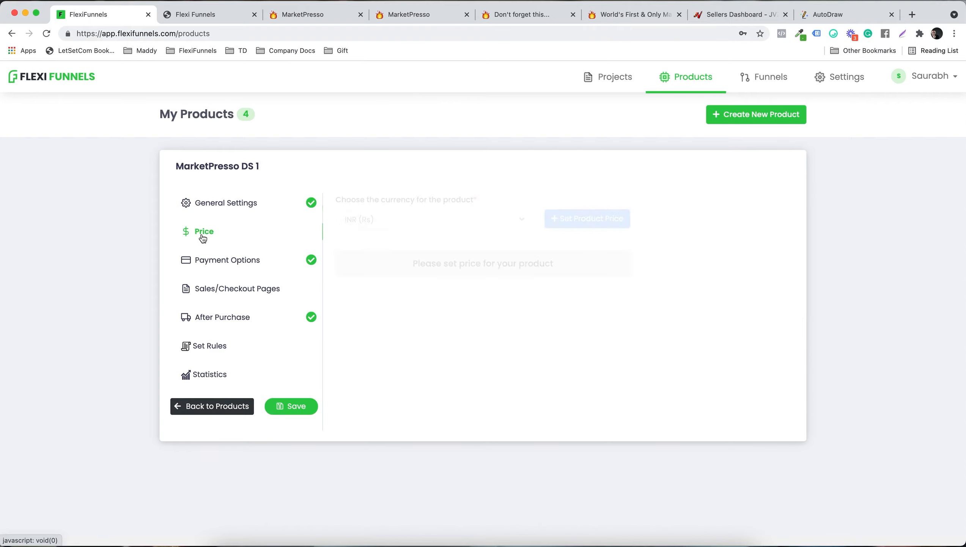
{"action": "left_click", "coordinate": [496, 221]}
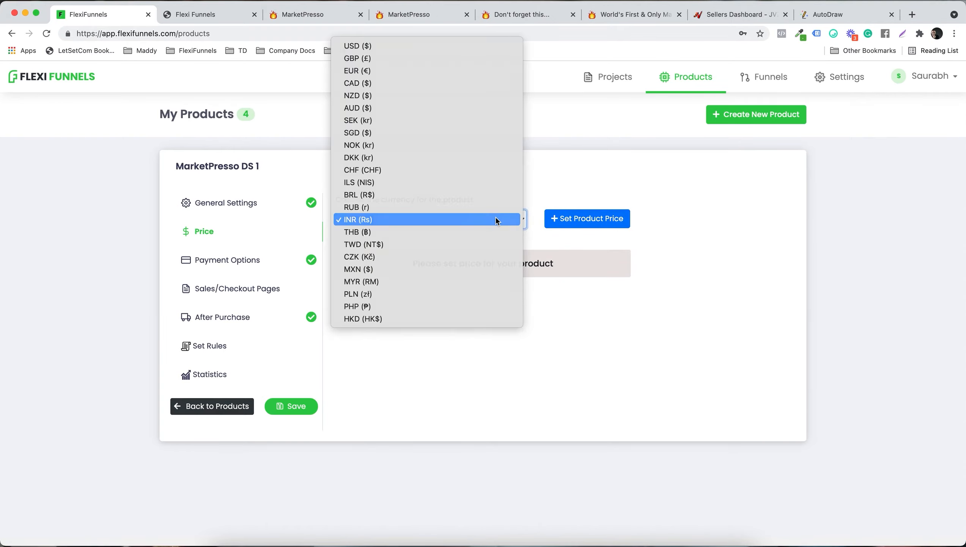
{"action": "left_click", "coordinate": [497, 219]}
{"action": "left_click", "coordinate": [587, 218]}
{"action": "left_click", "coordinate": [343, 244]}
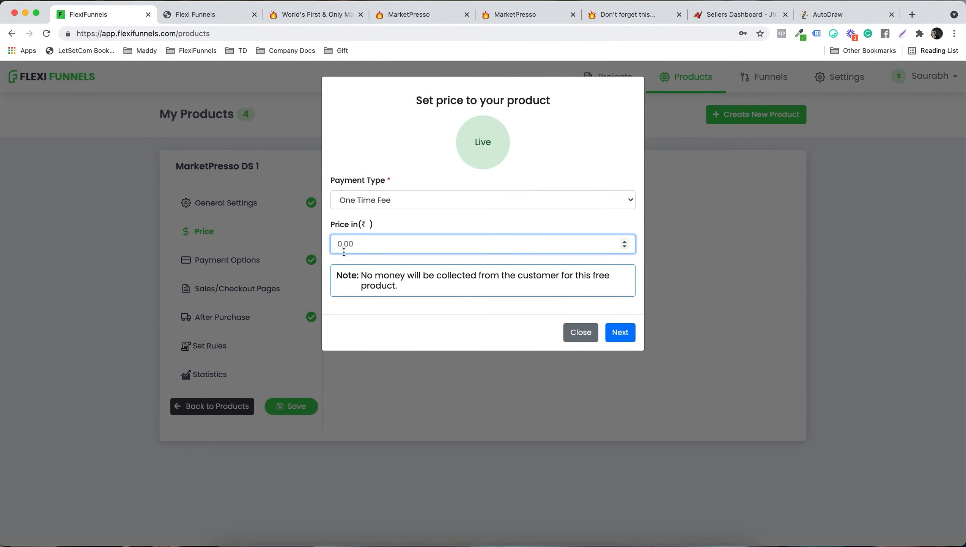
{"action": "type", "text": "2"}
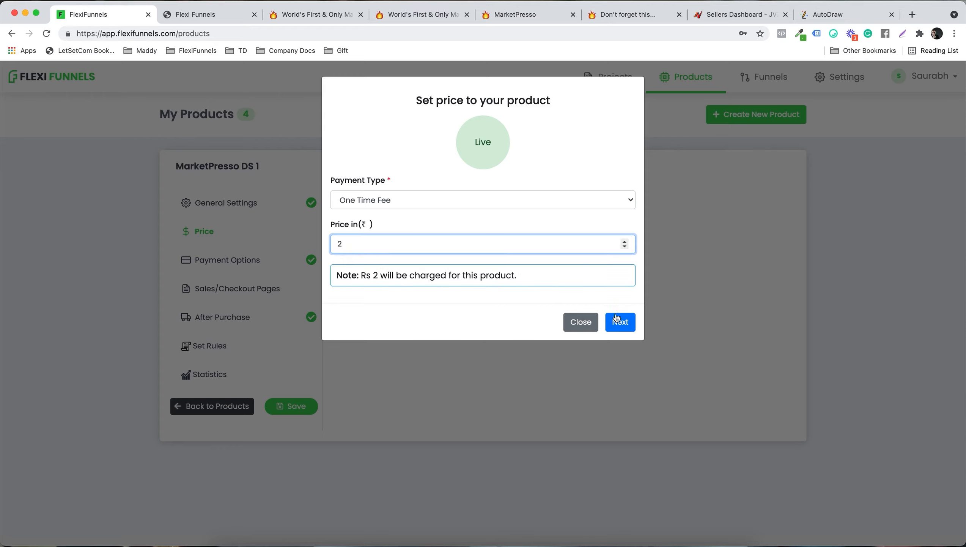
{"action": "left_click", "coordinate": [617, 321]}
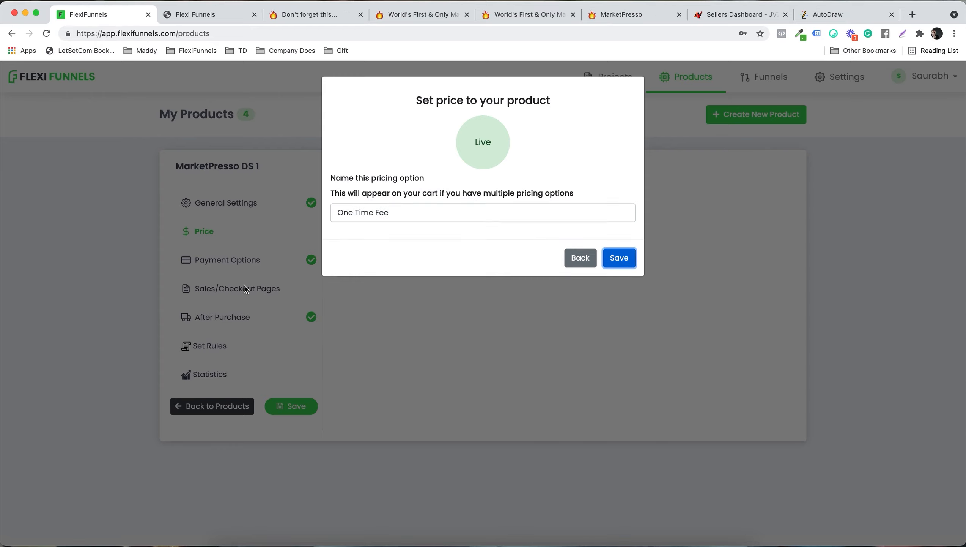
{"action": "left_click", "coordinate": [242, 264]}
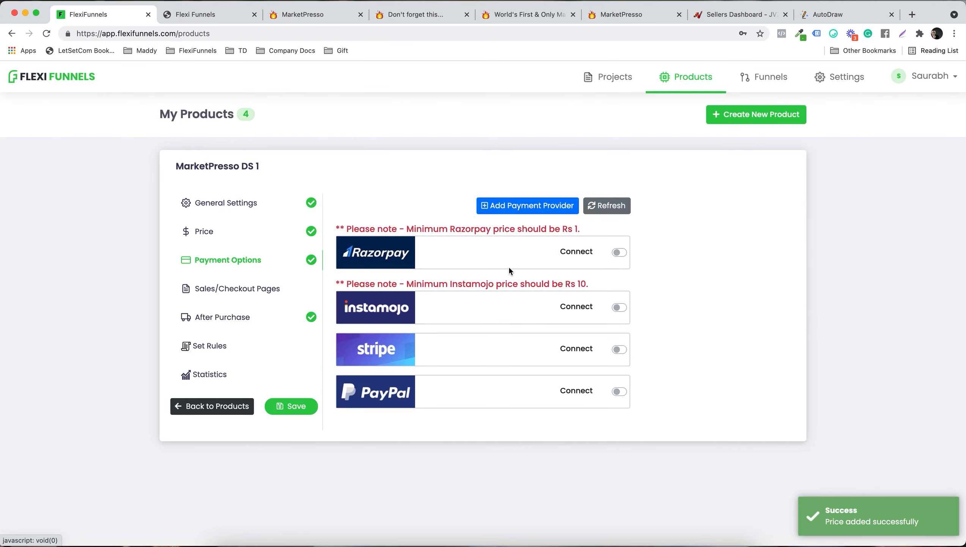
{"action": "left_click", "coordinate": [617, 253]}
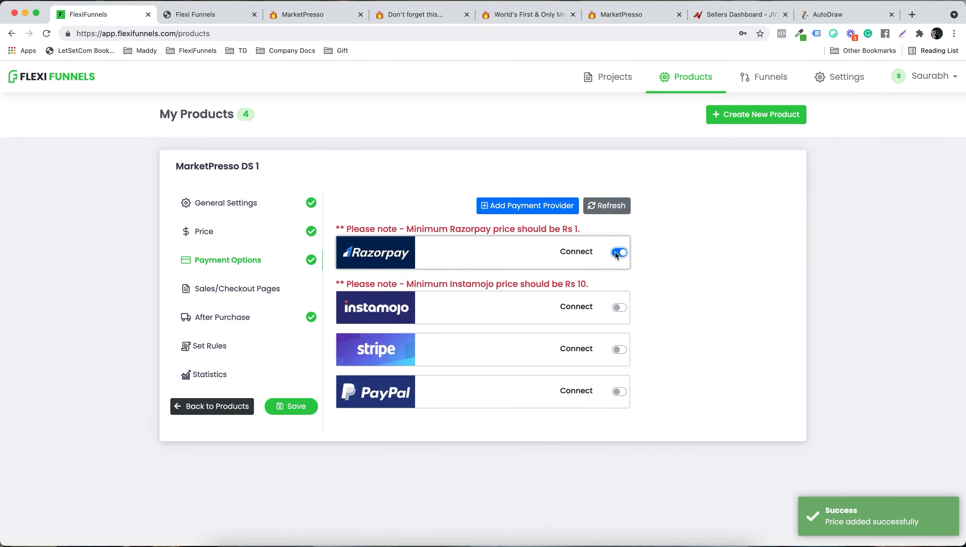
- Set the sales page of MarketPresso DS 1 to "MarketPresso DS 1 Sales" from the Flexi Funnel Demo project
{"action": "left_click", "coordinate": [256, 288]}
{"action": "left_click", "coordinate": [366, 204]}
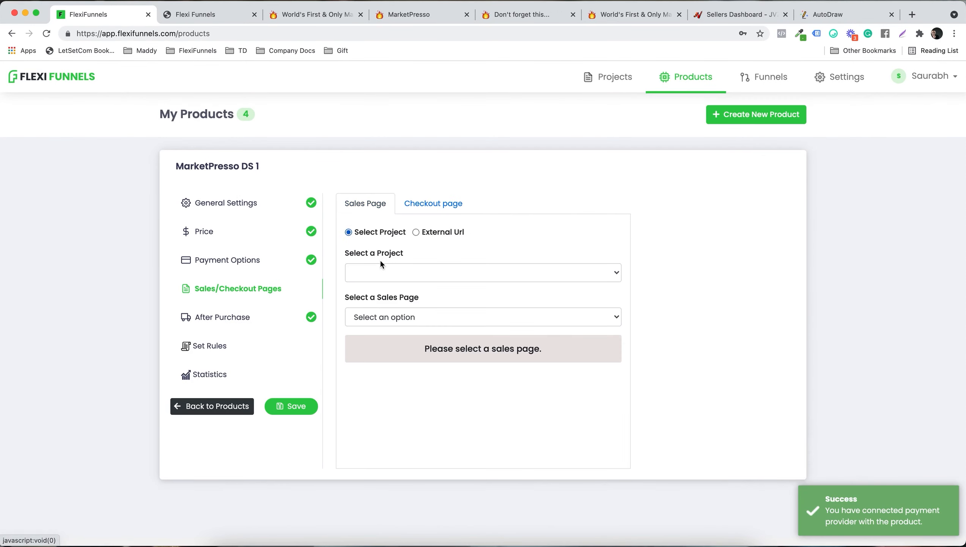
{"action": "left_click", "coordinate": [383, 272]}
{"action": "left_click", "coordinate": [382, 297]}
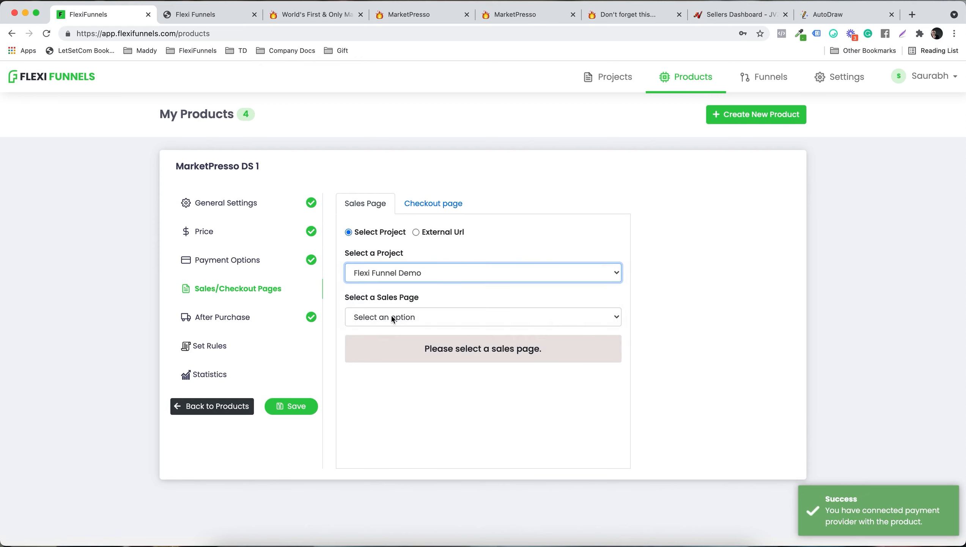
{"action": "left_click", "coordinate": [392, 317]}
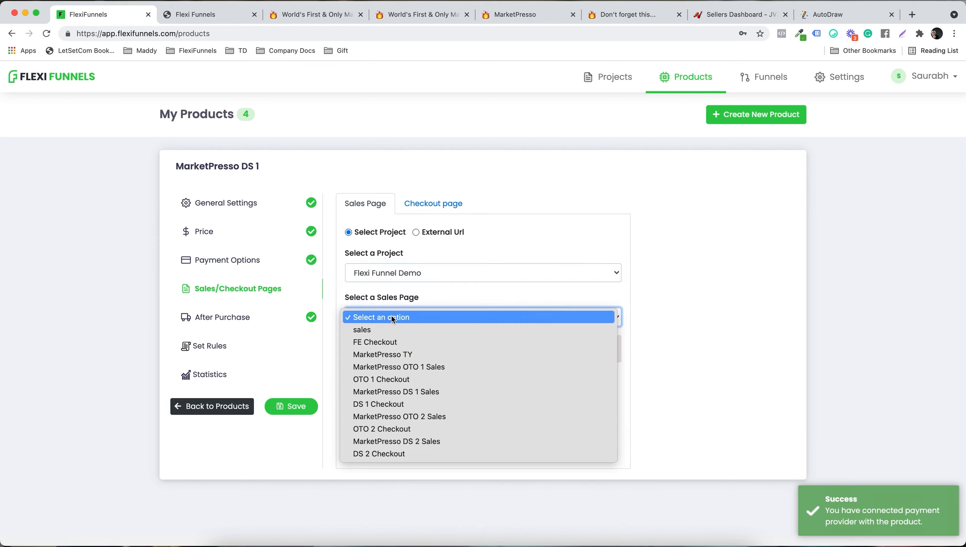
{"action": "left_click", "coordinate": [428, 415]}
{"action": "left_click", "coordinate": [408, 325]}
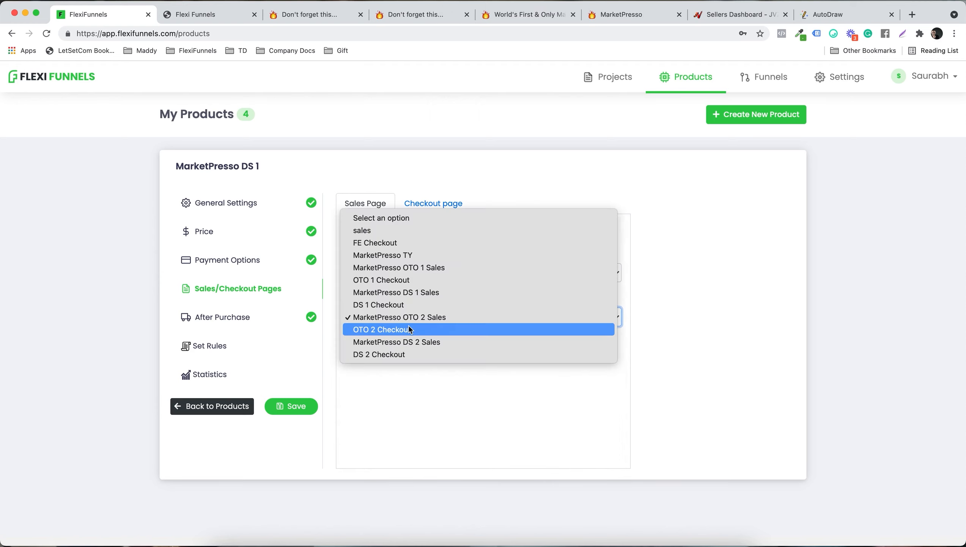
{"action": "left_click", "coordinate": [462, 377]}
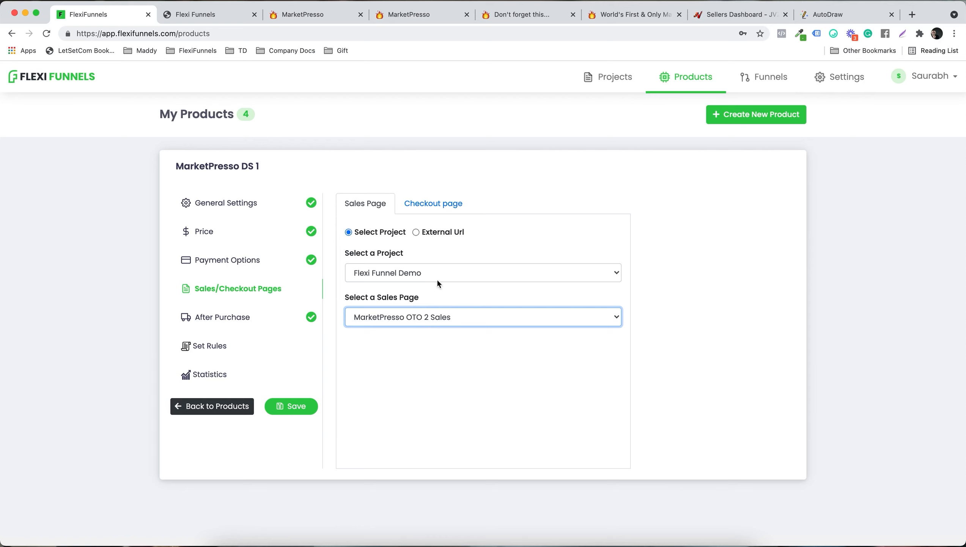
{"action": "left_click", "coordinate": [422, 317]}
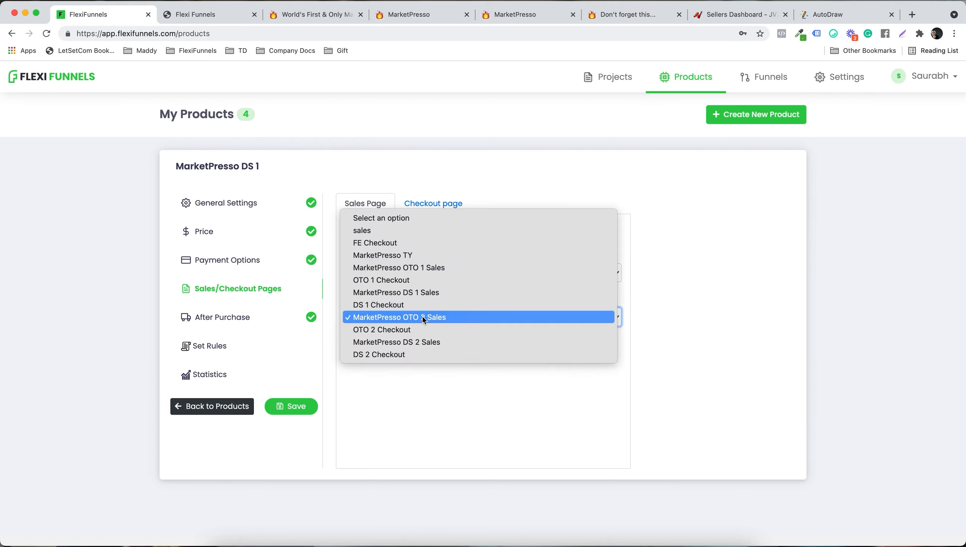
{"action": "left_click", "coordinate": [438, 295]}
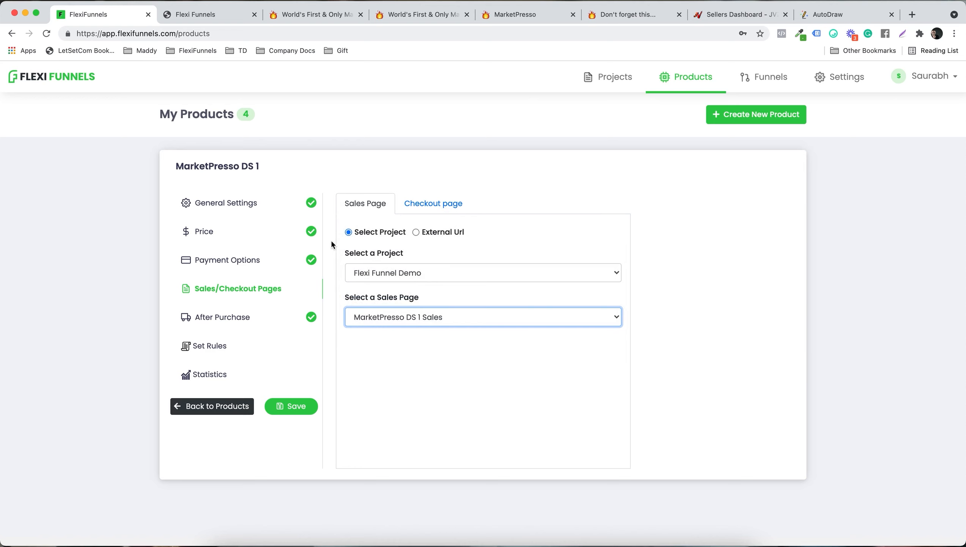
- Set the checkout page of MarketPresso DS 1 to "DS 1 Checkout" from the Flexi Funnel Demo project
{"action": "left_click", "coordinate": [427, 210]}
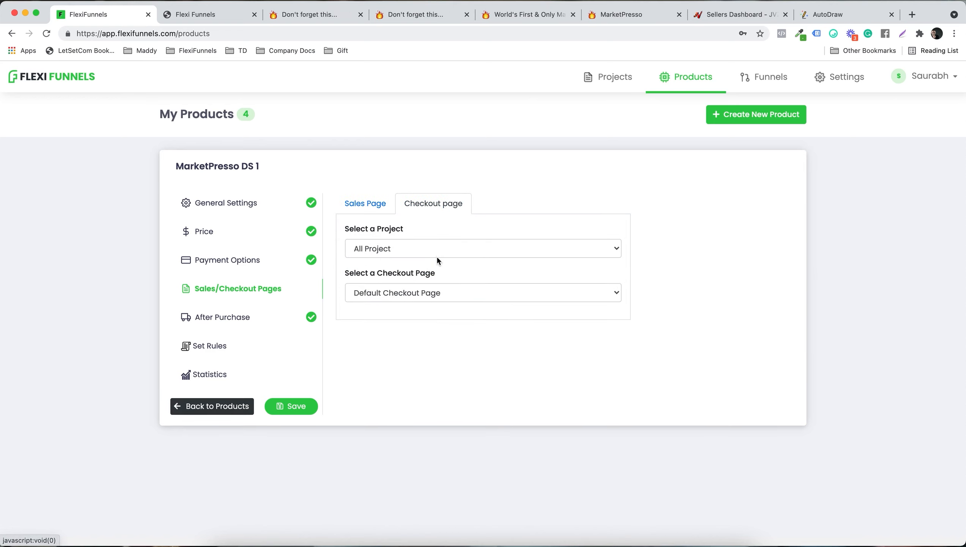
{"action": "left_click", "coordinate": [384, 253]}
{"action": "left_click", "coordinate": [395, 265]}
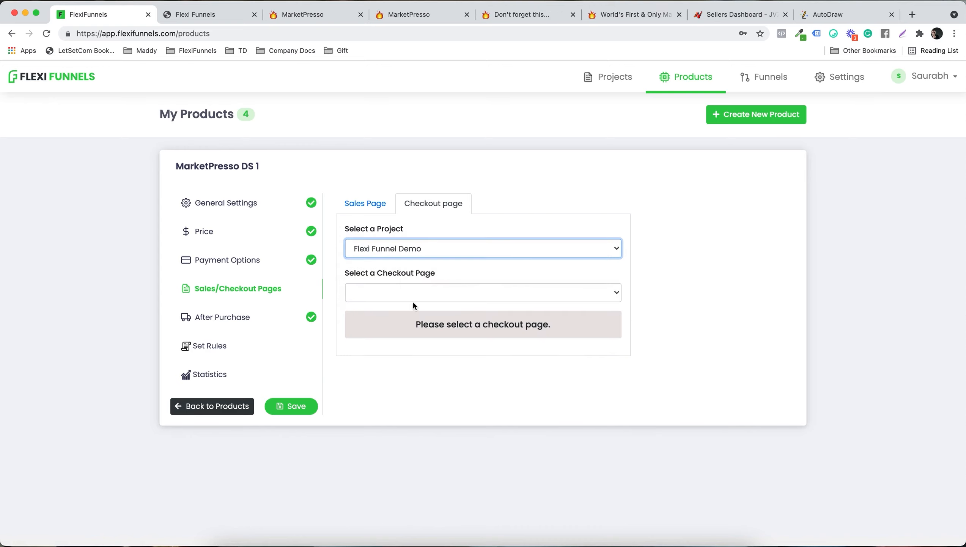
{"action": "left_click", "coordinate": [390, 287]}
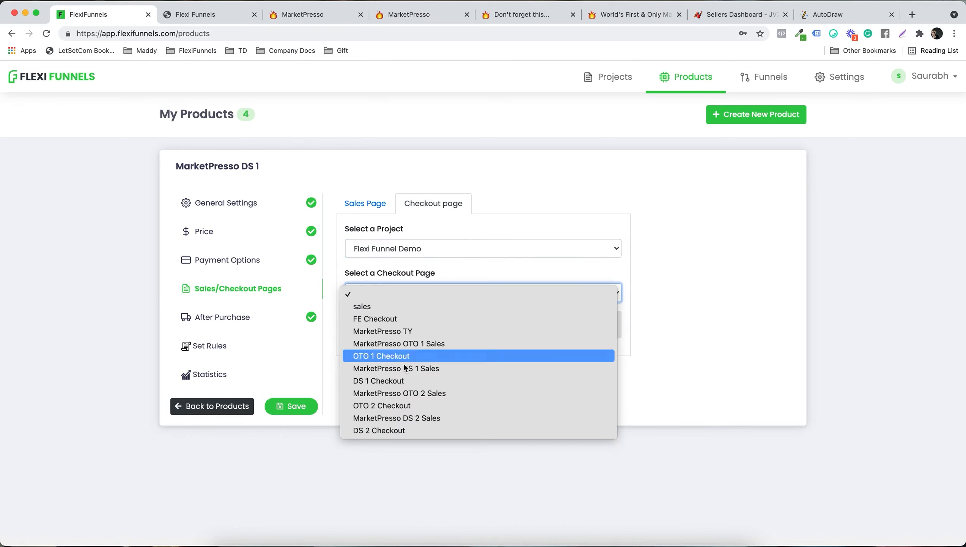
{"action": "left_click", "coordinate": [398, 380]}
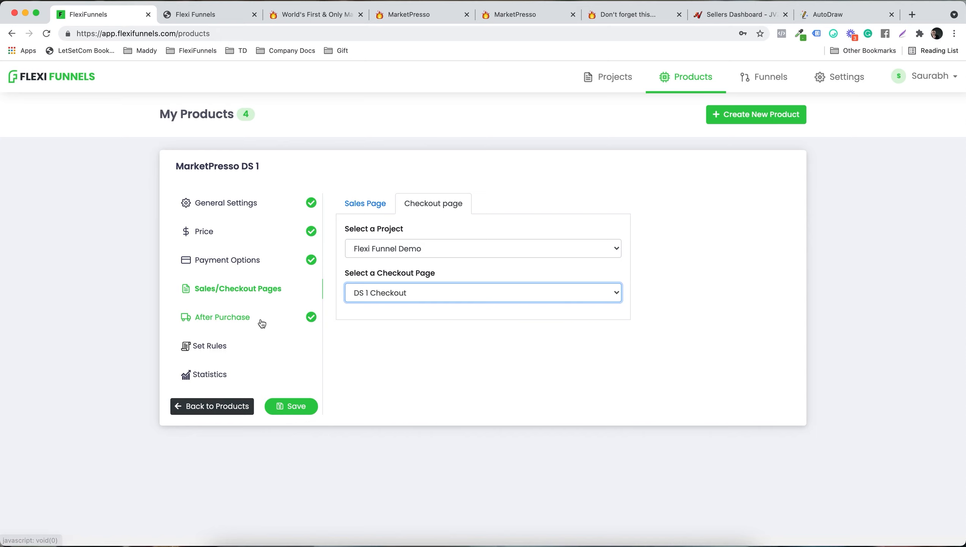
- Fill in the support email, send DS 1 buyers to Flexi Funnel Demo's "MarketPresso TY" thank you page, and save, returning to the product list
{"action": "left_click", "coordinate": [253, 319]}
{"action": "left_click", "coordinate": [380, 222]}
{"action": "left_click", "coordinate": [407, 273]}
{"action": "left_click", "coordinate": [384, 319]}
{"action": "left_click", "coordinate": [386, 341]}
{"action": "left_click", "coordinate": [403, 365]}
{"action": "left_click", "coordinate": [410, 402]}
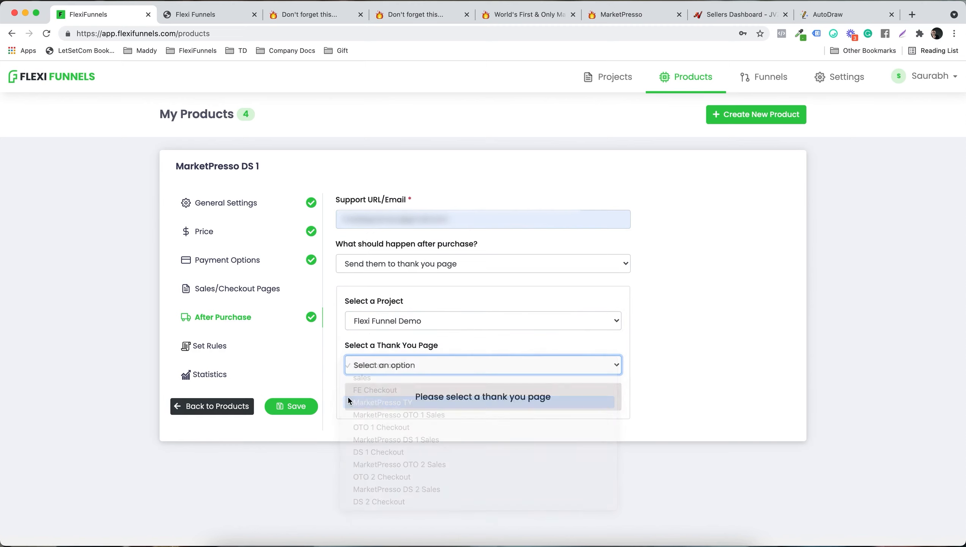
{"action": "left_click", "coordinate": [292, 407]}
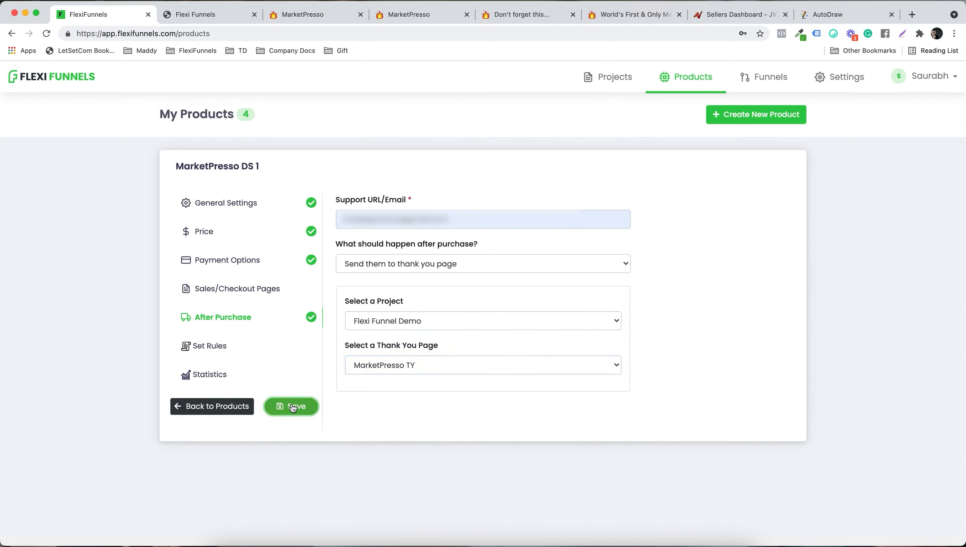
{"action": "left_click", "coordinate": [222, 407]}
- Create another digital product titled "MarketPresso OTO 2" and set its status to Live
{"action": "left_click", "coordinate": [767, 124]}
{"action": "left_click", "coordinate": [408, 278]}
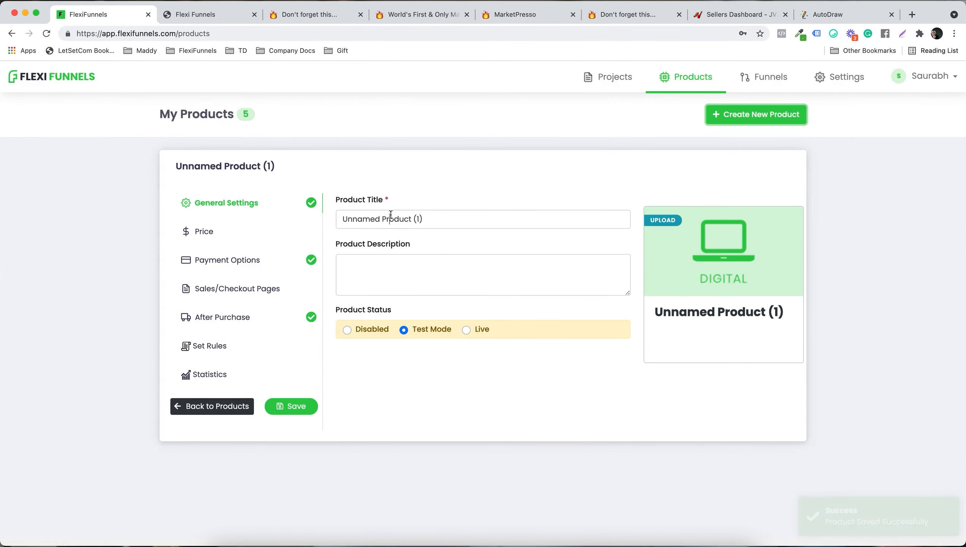
{"action": "triple_click", "coordinate": [391, 215]}
{"action": "type", "text": "MarketPresso OTO 1"}
{"action": "left_click", "coordinate": [466, 329]}
- Add a live price option named "One Time Fee" to MarketPresso OTO 2 and connect its payment provider
{"action": "left_click", "coordinate": [268, 234]}
{"action": "left_click", "coordinate": [415, 219]}
{"action": "left_click", "coordinate": [413, 243]}
{"action": "left_click", "coordinate": [620, 311]}
{"action": "left_click", "coordinate": [620, 258]}
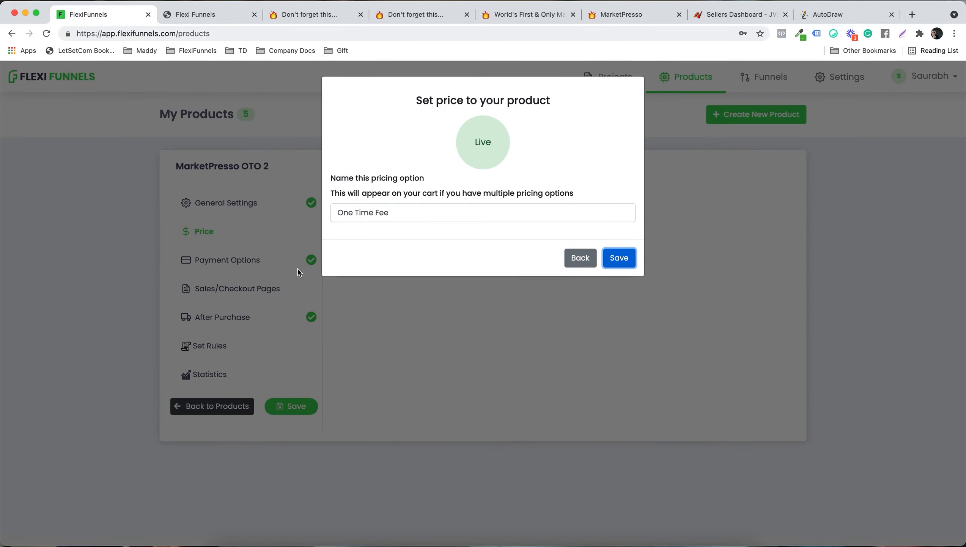
- Choose the project and sales page for MarketPresso OTO 2
{"action": "left_click", "coordinate": [238, 288]}
{"action": "double_click", "coordinate": [395, 253]}
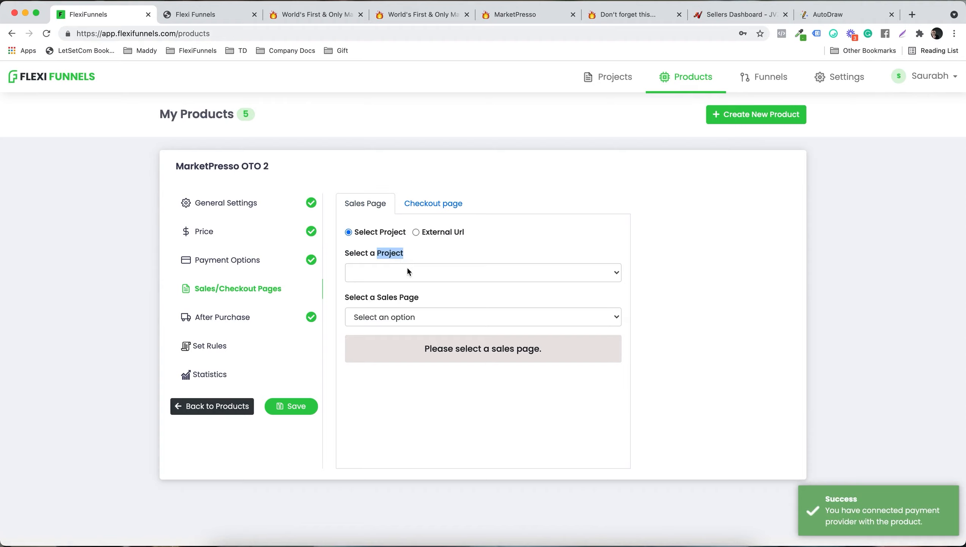
{"action": "left_click", "coordinate": [398, 317]}
{"action": "left_click", "coordinate": [393, 390]}
- Choose the project and checkout page for MarketPresso OTO 2
{"action": "left_click", "coordinate": [433, 203]}
{"action": "left_click", "coordinate": [421, 248]}
{"action": "left_click", "coordinate": [384, 261]}
{"action": "left_click", "coordinate": [403, 290]}
{"action": "left_click", "coordinate": [383, 302]}
- Send MarketPresso OTO 2 buyers to the "MarketPresso TY" thank you page of Flexi Funnel Demo, and save, returning to the product list
{"action": "left_click", "coordinate": [222, 316]}
{"action": "left_click", "coordinate": [383, 321]}
{"action": "left_click", "coordinate": [385, 347]}
{"action": "left_click", "coordinate": [371, 365]}
{"action": "left_click", "coordinate": [388, 400]}
{"action": "left_click", "coordinate": [291, 405]}
{"action": "left_click", "coordinate": [212, 406]}
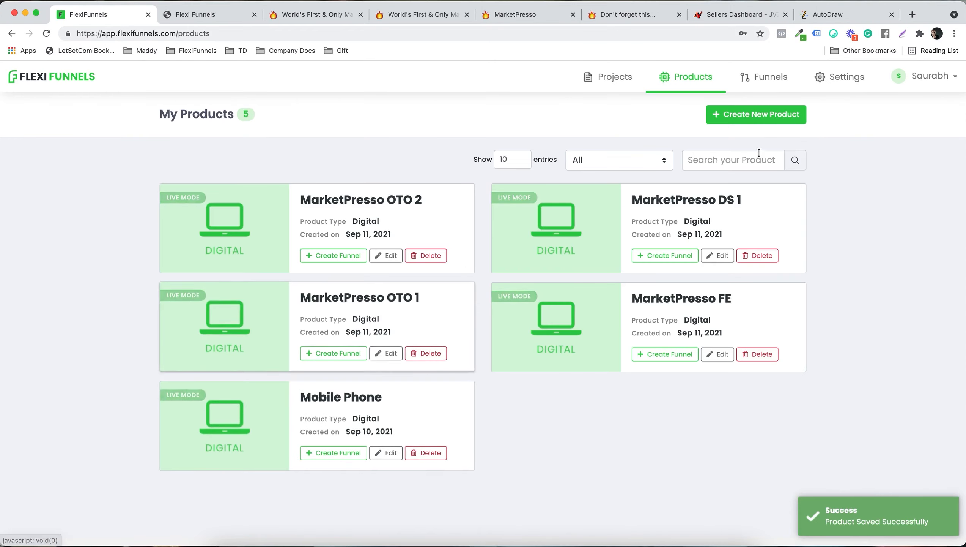
- Create another digital product titled "MarketPresso DS 2" and set its status to Live
{"action": "left_click", "coordinate": [756, 114]}
{"action": "left_click", "coordinate": [379, 303]}
{"action": "type", "text": "MarketPresso DS 2"}
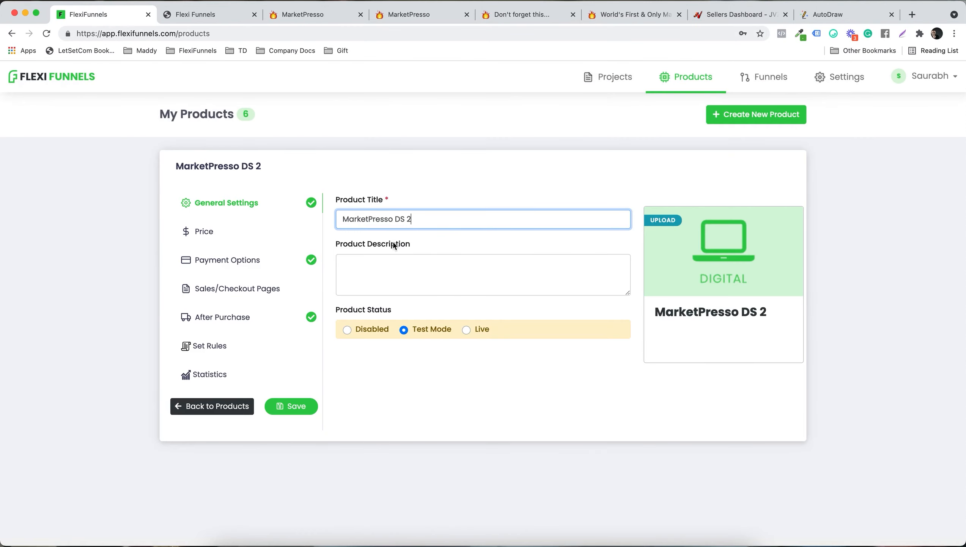
- Set a one-time fee of 3 for MarketPresso DS 2 and connect Razorpay as its payment provider
{"action": "left_click", "coordinate": [204, 232]}
{"action": "left_click", "coordinate": [587, 219]}
{"action": "left_click", "coordinate": [443, 242]}
{"action": "type", "text": "3"}
{"action": "left_click", "coordinate": [620, 328]}
{"action": "left_click", "coordinate": [618, 258]}
{"action": "left_click", "coordinate": [227, 260]}
{"action": "left_click", "coordinate": [617, 253]}
- Choose a sales page from the Flexi Funnel Demo project for MarketPresso DS 2
{"action": "left_click", "coordinate": [254, 289]}
{"action": "left_click", "coordinate": [406, 248]}
{"action": "left_click", "coordinate": [365, 204]}
{"action": "left_click", "coordinate": [366, 203]}
{"action": "left_click", "coordinate": [398, 273]}
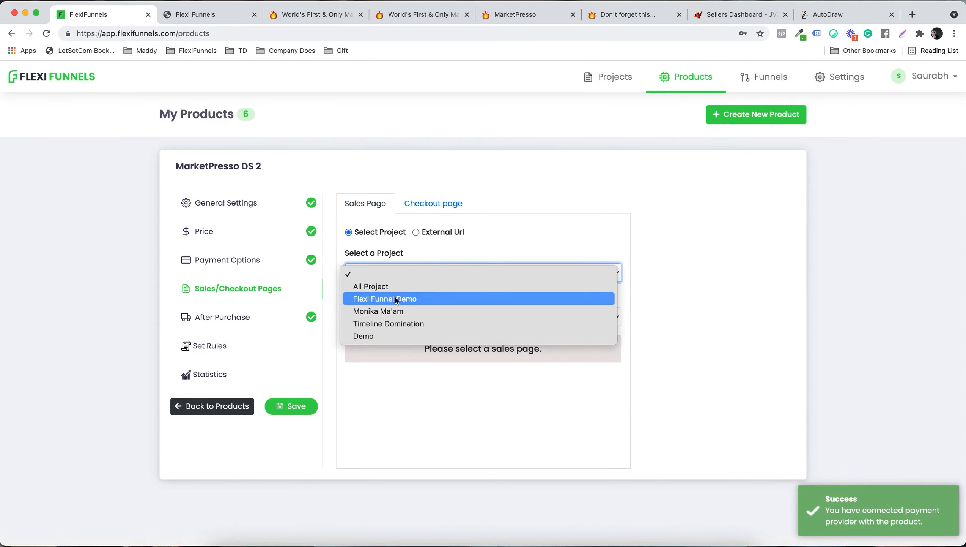
{"action": "left_click", "coordinate": [395, 299]}
{"action": "left_click", "coordinate": [400, 317]}
{"action": "left_click", "coordinate": [429, 421]}
- Set the checkout page of MarketPresso DS 2 to "DS 2 Checkout" from the Flexi Funnel Demo project
{"action": "left_click", "coordinate": [429, 204]}
{"action": "left_click", "coordinate": [428, 248]}
{"action": "left_click", "coordinate": [385, 261]}
{"action": "left_click", "coordinate": [429, 292]}
{"action": "left_click", "coordinate": [429, 429]}
- Send MarketPresso DS 2 buyers to the "MarketPresso TY" thank you page of the Flexi Funnel Demo project, and save the product
{"action": "left_click", "coordinate": [222, 317]}
{"action": "left_click", "coordinate": [392, 263]}
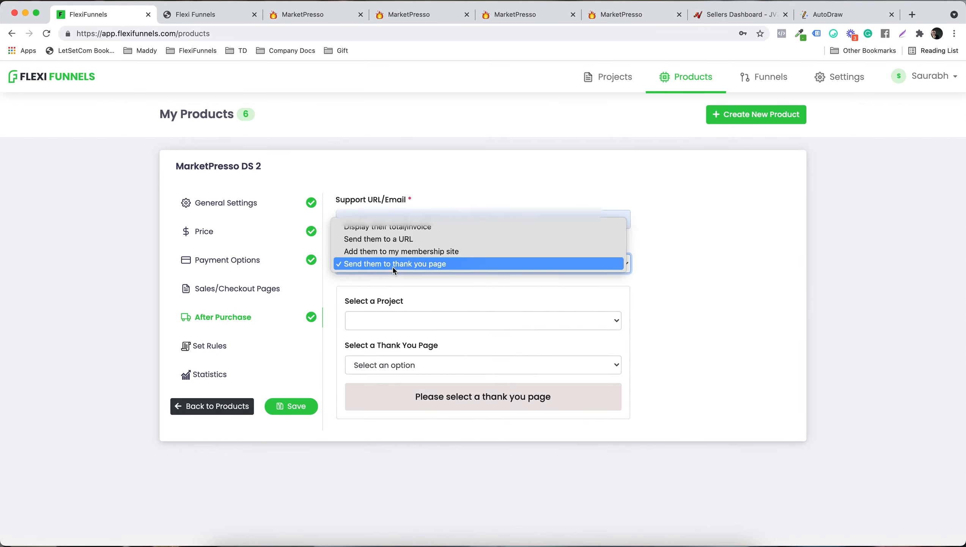
{"action": "left_click", "coordinate": [393, 263]}
{"action": "left_click", "coordinate": [395, 320]}
{"action": "left_click", "coordinate": [396, 344]}
{"action": "left_click", "coordinate": [397, 365]}
{"action": "left_click", "coordinate": [417, 402]}
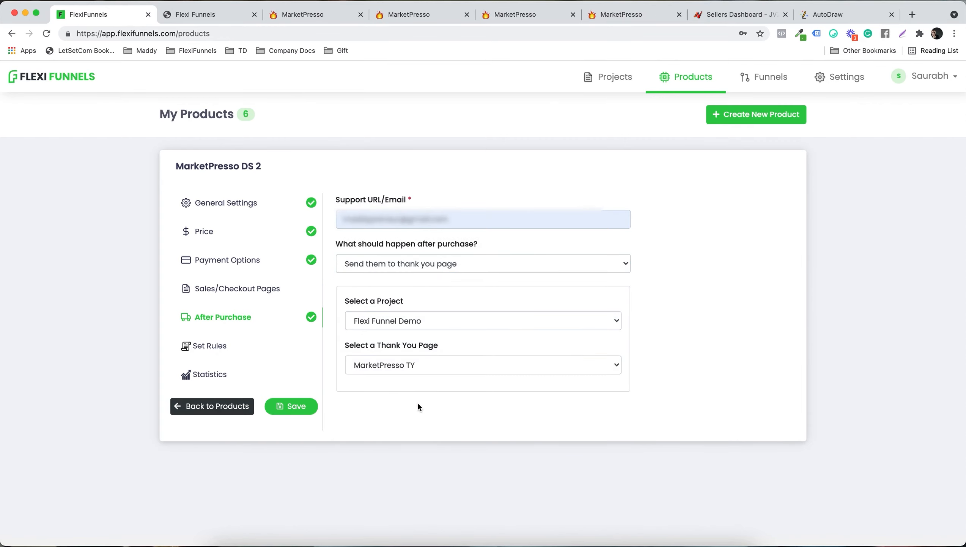
{"action": "left_click", "coordinate": [291, 405]}
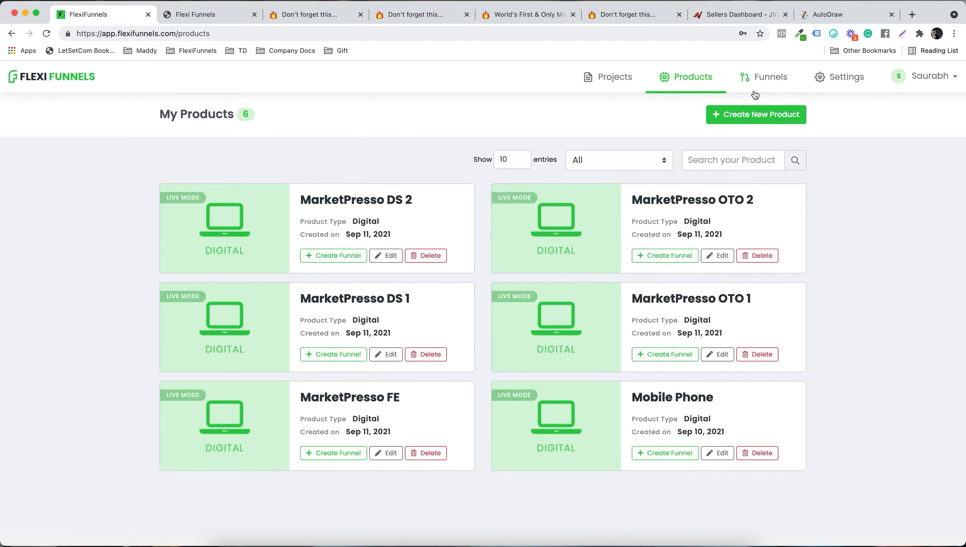
- Create a new funnel named "MarketPresso Demo Funnel"
{"action": "left_click", "coordinate": [761, 78]}
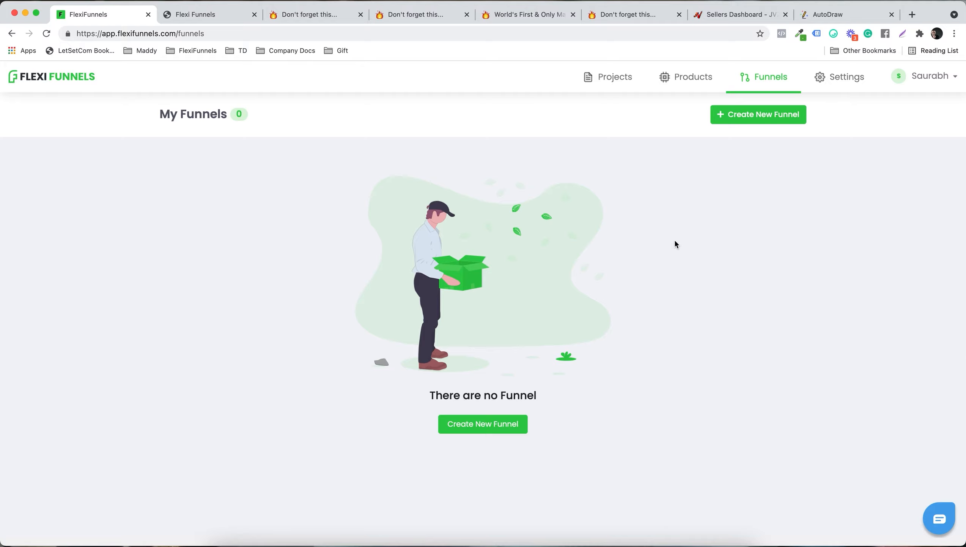
{"action": "left_click", "coordinate": [483, 423]}
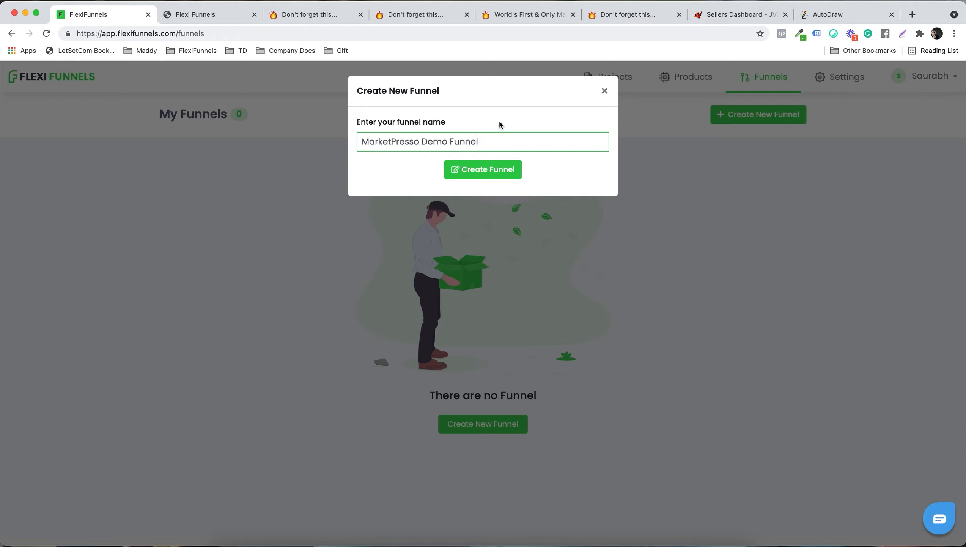
{"action": "left_click", "coordinate": [474, 168]}
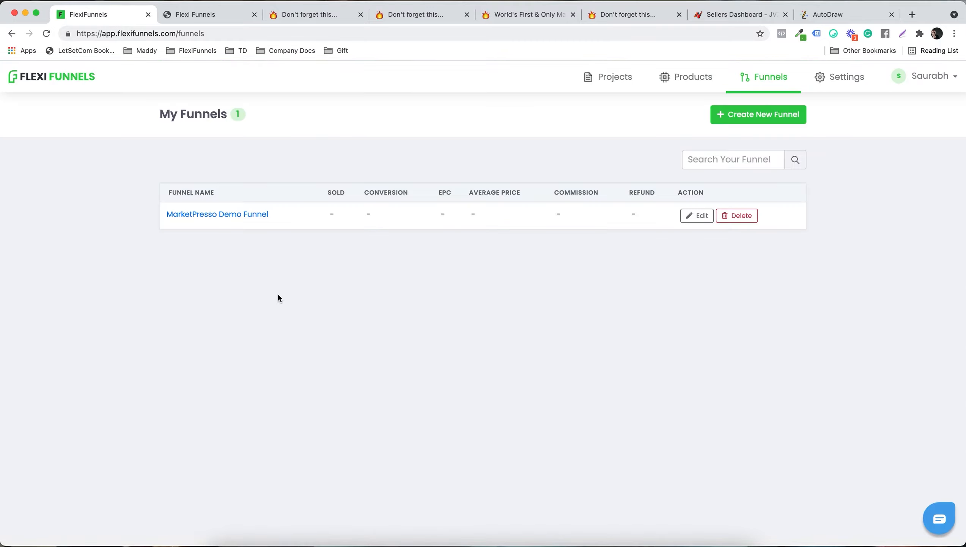
- Open MarketPresso Demo Funnel for editing and add MarketPresso FE as its FE product
{"action": "left_click", "coordinate": [696, 216]}
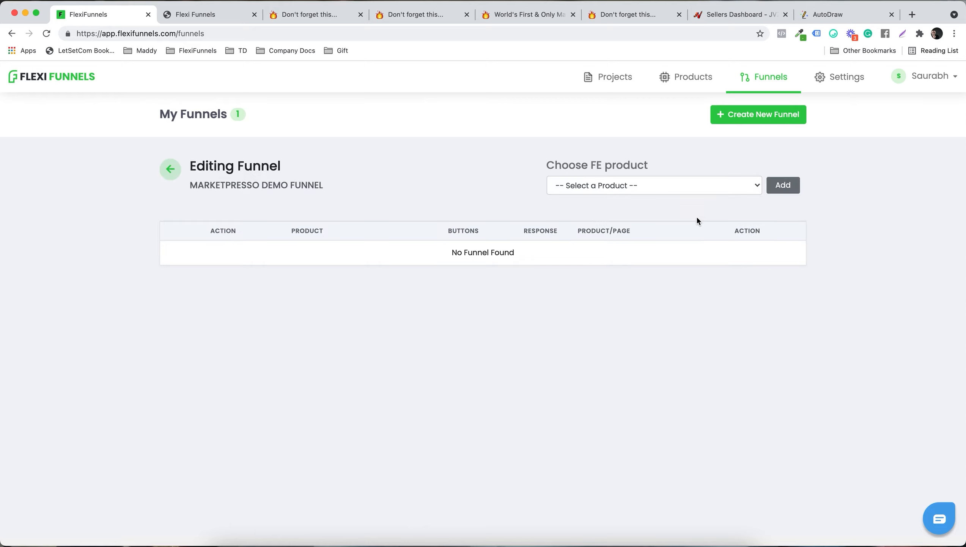
{"action": "left_click", "coordinate": [645, 177]}
{"action": "left_click", "coordinate": [587, 164]}
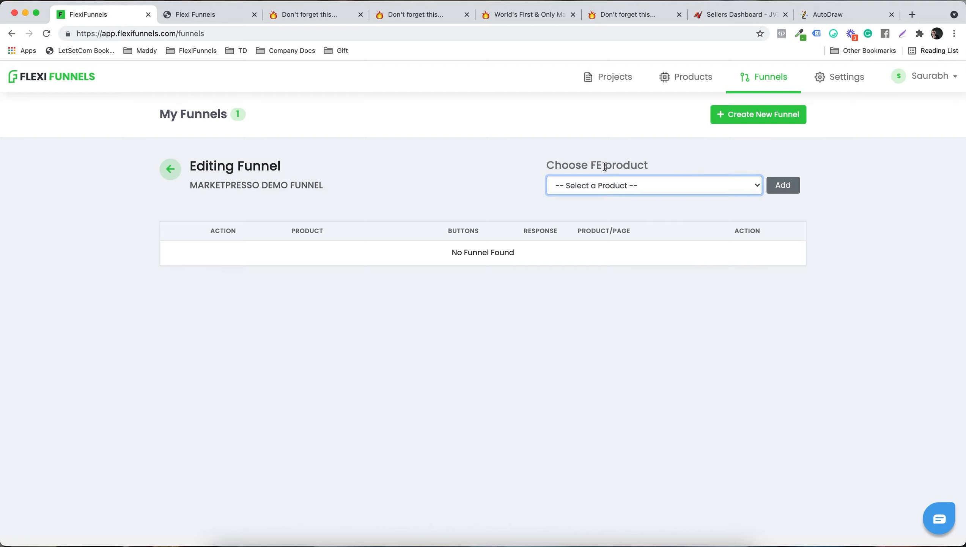
{"action": "double_click", "coordinate": [590, 164]}
{"action": "left_click", "coordinate": [594, 185]}
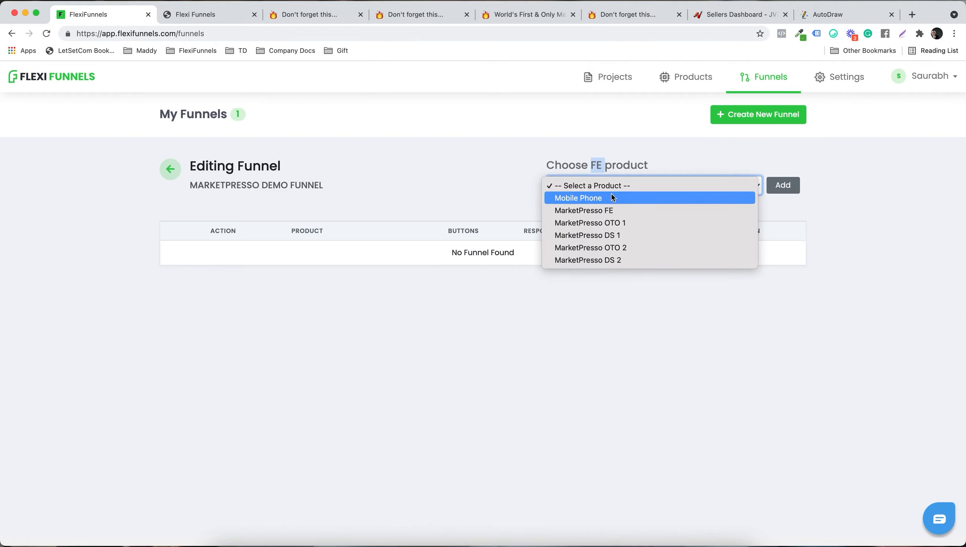
{"action": "left_click", "coordinate": [616, 210]}
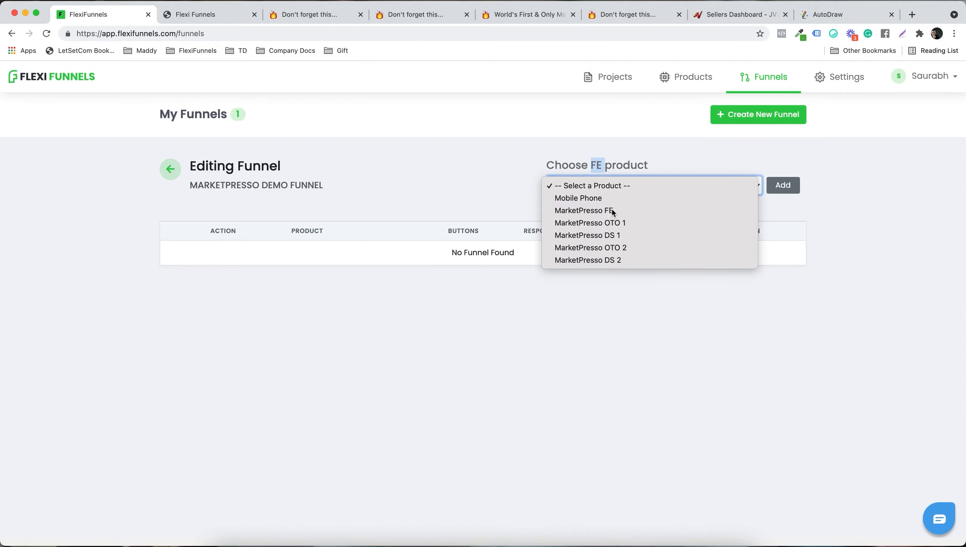
{"action": "left_click", "coordinate": [781, 185]}
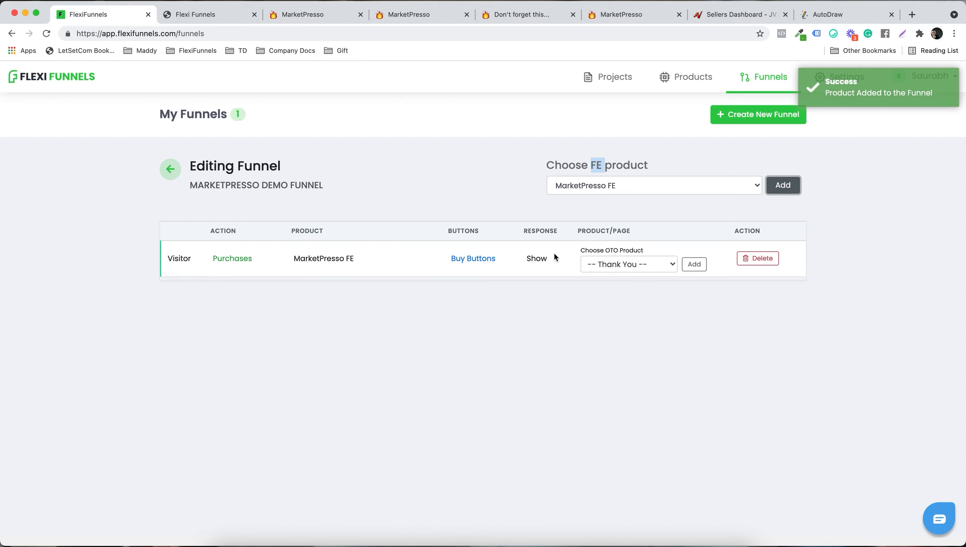
- Show the OTO product choices that can follow a MarketPresso FE purchase in the funnel
{"action": "left_click", "coordinate": [617, 250]}
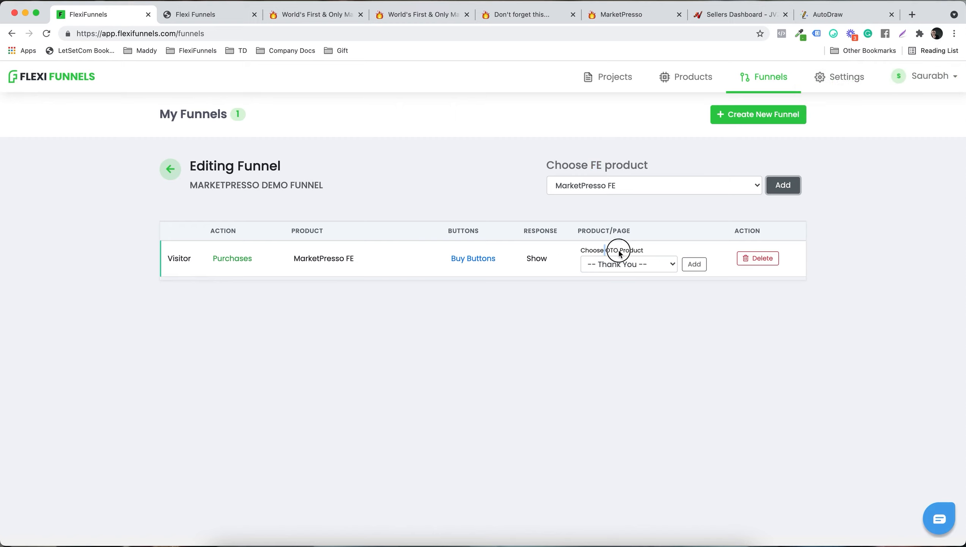
{"action": "left_click", "coordinate": [626, 265]}
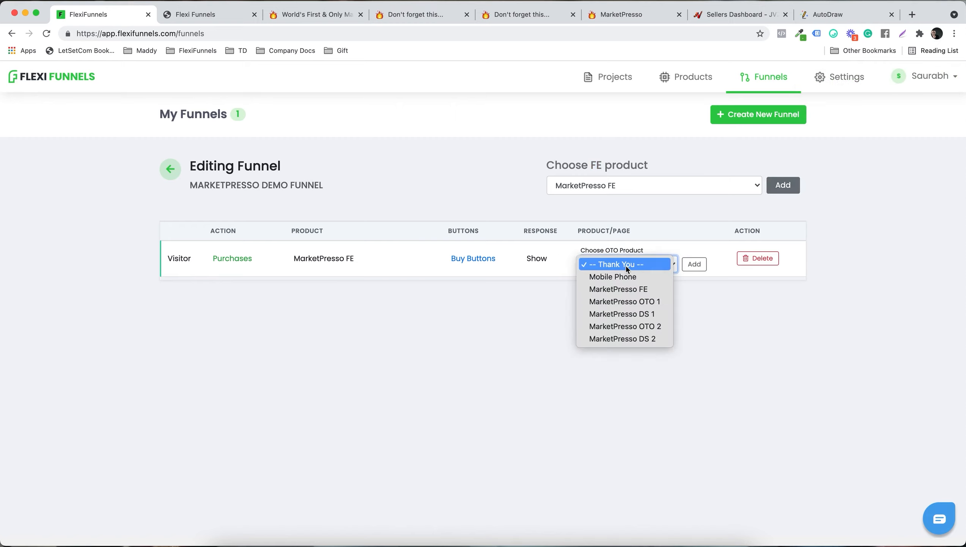
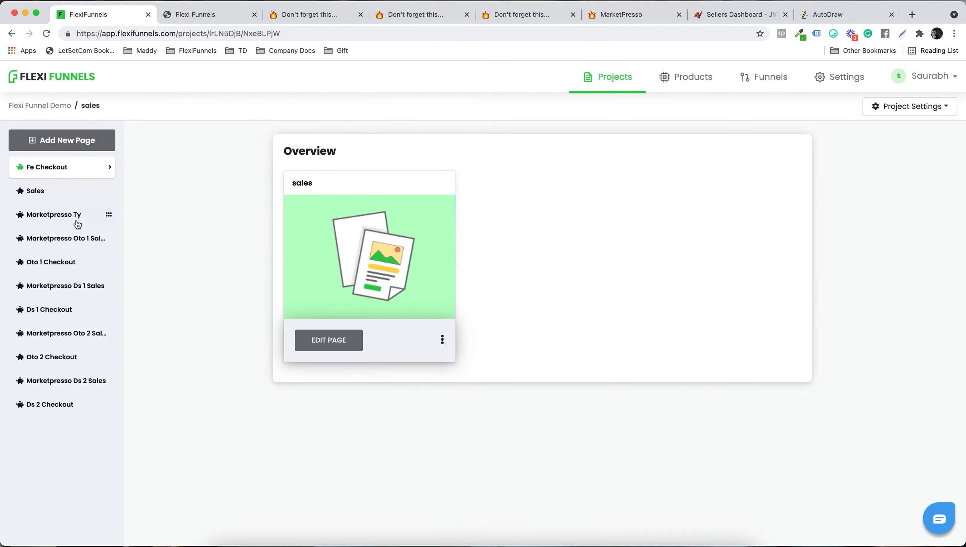
- Open the MarketPresso OTO 1 Sales page of the Flexi Funnel Demo project in the page editor
{"action": "left_click", "coordinate": [61, 238]}
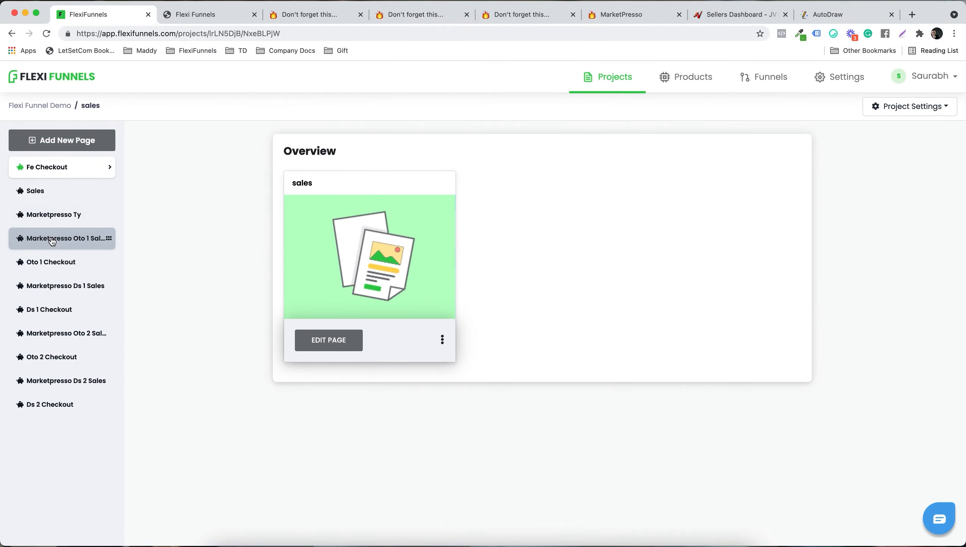
{"action": "left_click", "coordinate": [320, 337]}
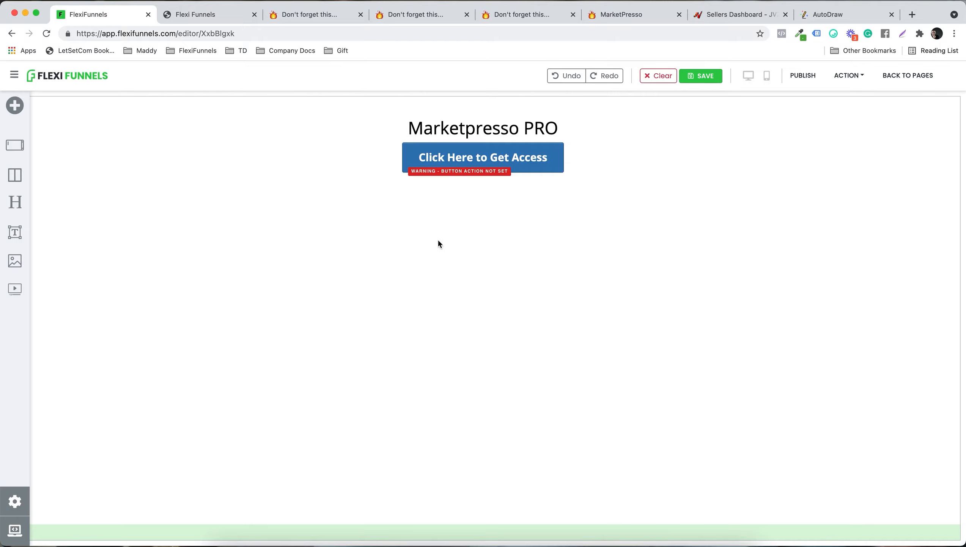
- Set the "Click Here to Get Access" button to go to the next funnel step in MarketPresso Demo Funnel for MarketPresso OTO 1
{"action": "left_click", "coordinate": [526, 159]}
{"action": "left_click", "coordinate": [559, 137]}
{"action": "left_click", "coordinate": [558, 136]}
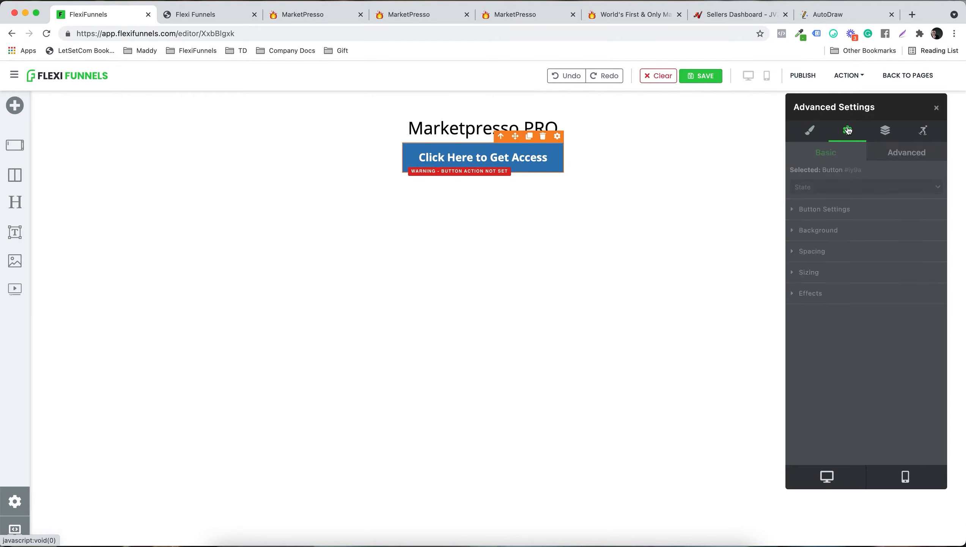
{"action": "left_click", "coordinate": [834, 227]}
{"action": "left_click", "coordinate": [840, 263]}
{"action": "left_click", "coordinate": [841, 281]}
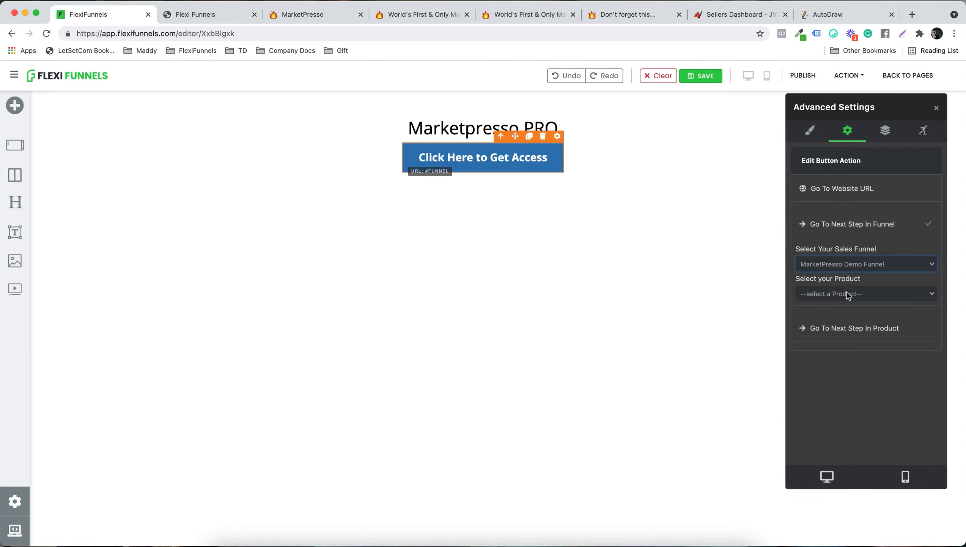
{"action": "left_click", "coordinate": [845, 294]}
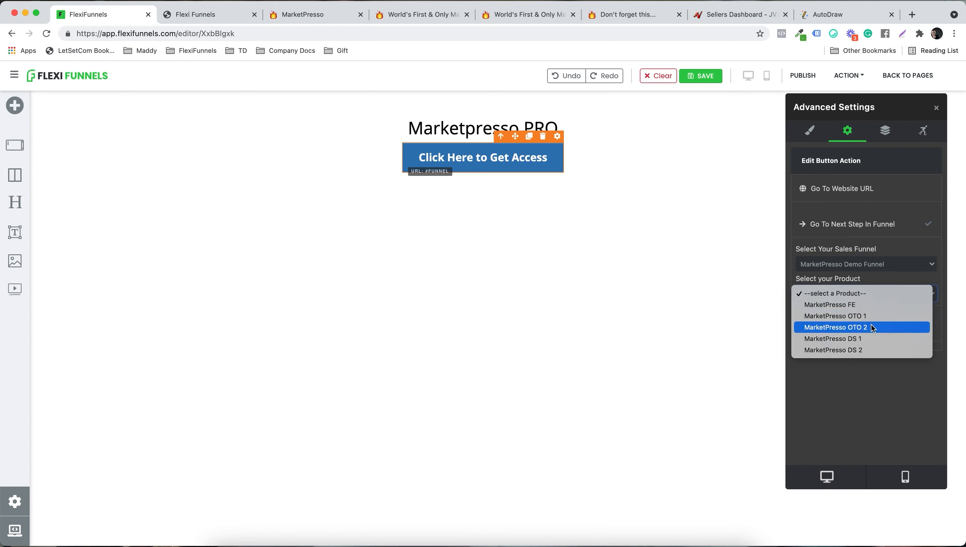
{"action": "left_click", "coordinate": [881, 316]}
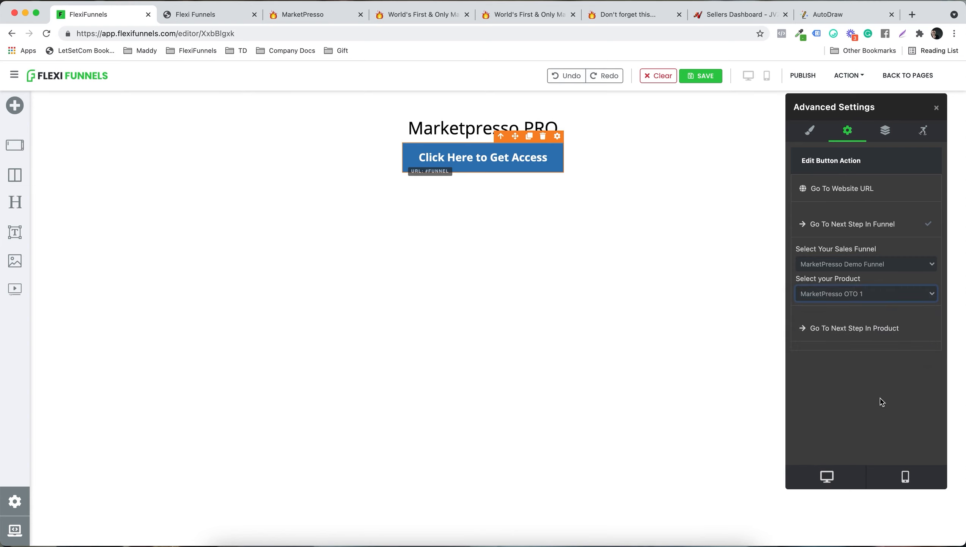
{"action": "left_click", "coordinate": [608, 181]}
- Examine the live MarketPresso Pro offer page down to the buy buttons and the decline link beneath them
{"action": "left_click", "coordinate": [405, 14]}
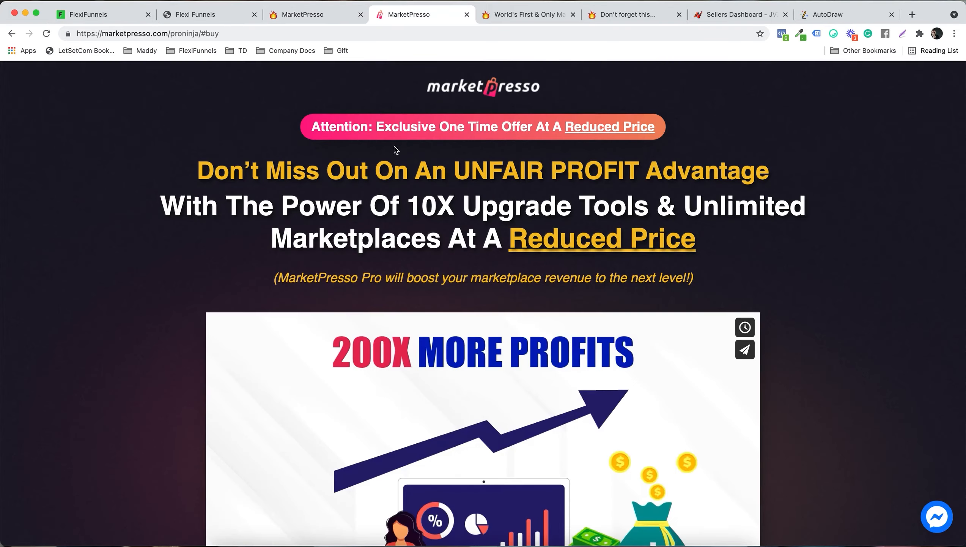
{"action": "scroll", "coordinate": [389, 212], "scroll_direction": "down", "scroll_amount": 20}
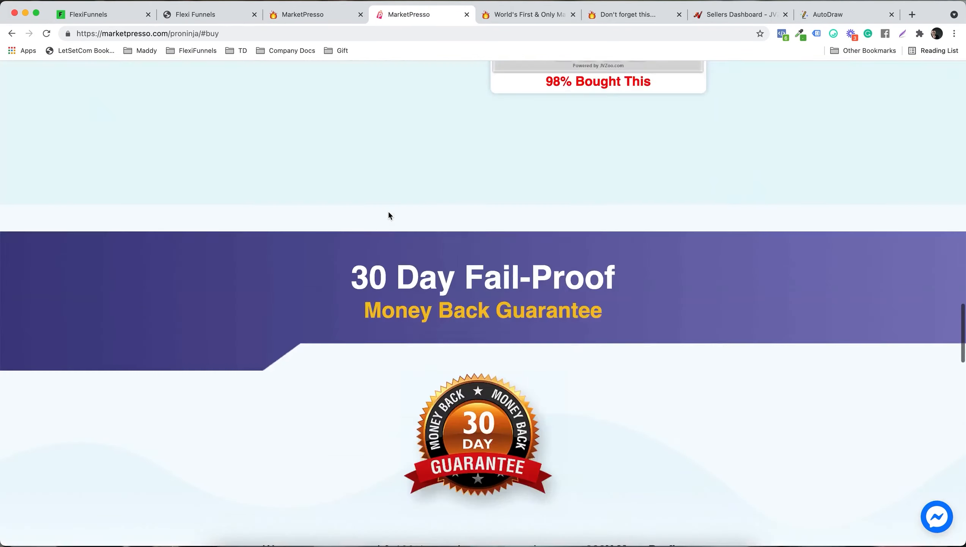
{"action": "scroll", "coordinate": [388, 214], "scroll_direction": "down", "scroll_amount": 5}
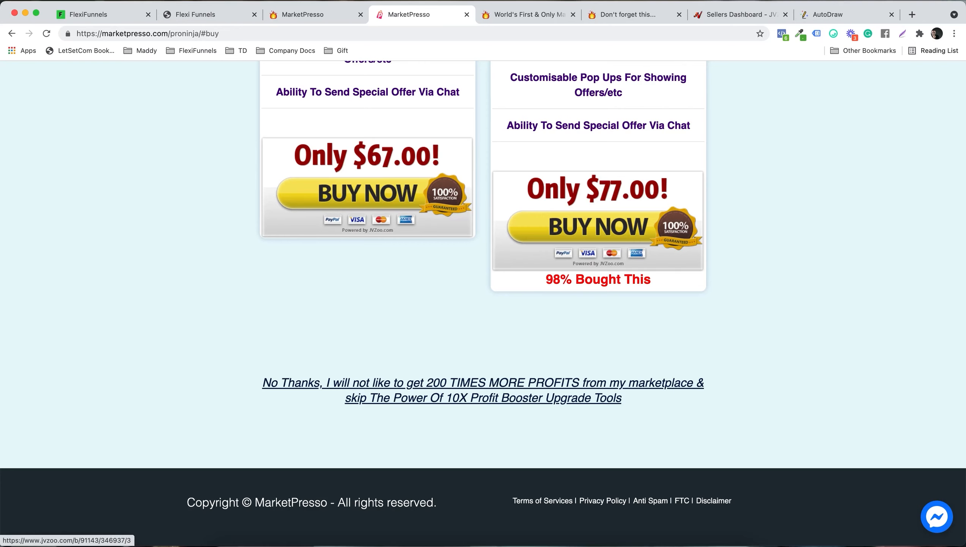
- Return to the OTO 1 Sales page in the FlexiFunnels editor and add a No Thanks Button below the access button
{"action": "left_click", "coordinate": [123, 17]}
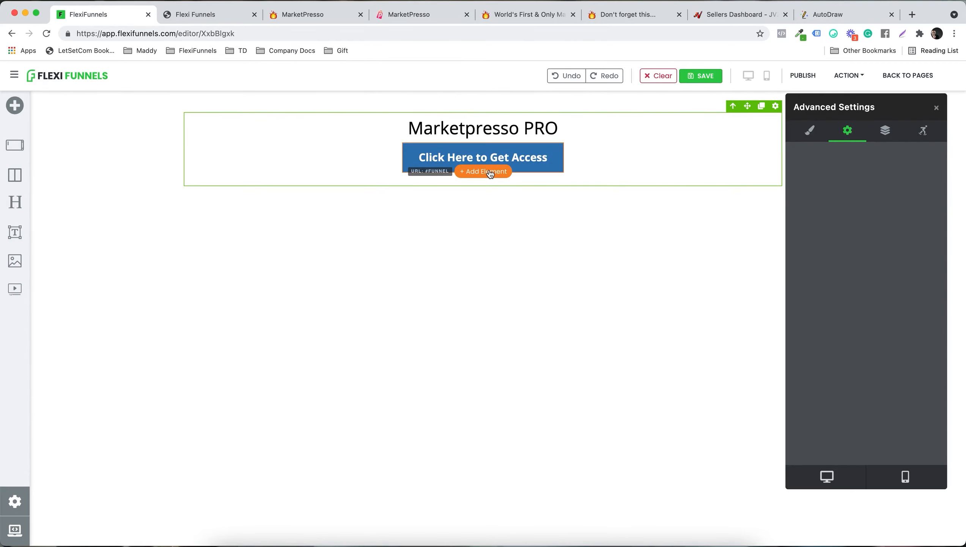
{"action": "left_click", "coordinate": [490, 172]}
{"action": "left_click", "coordinate": [163, 110]}
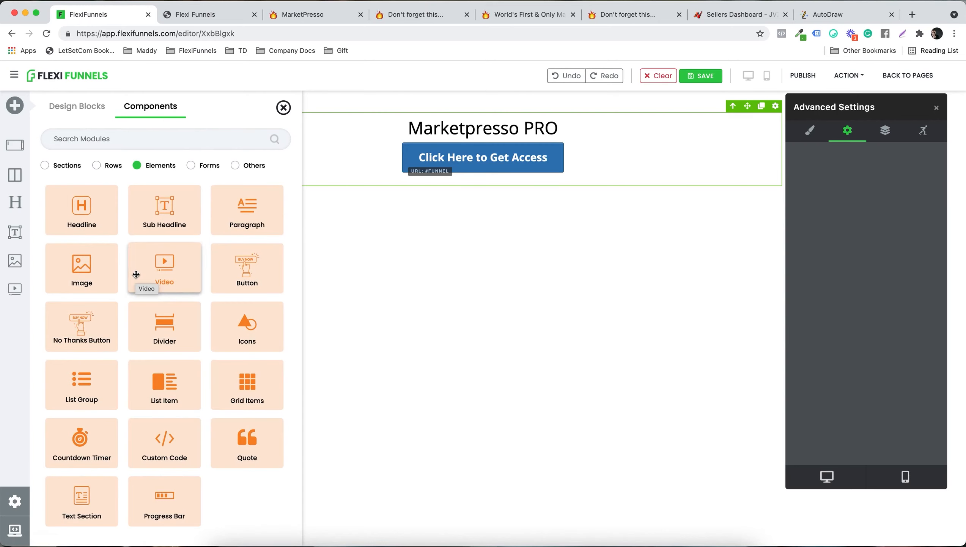
{"action": "left_click_drag", "start_coordinate": [65, 324], "coordinate": [493, 214]}
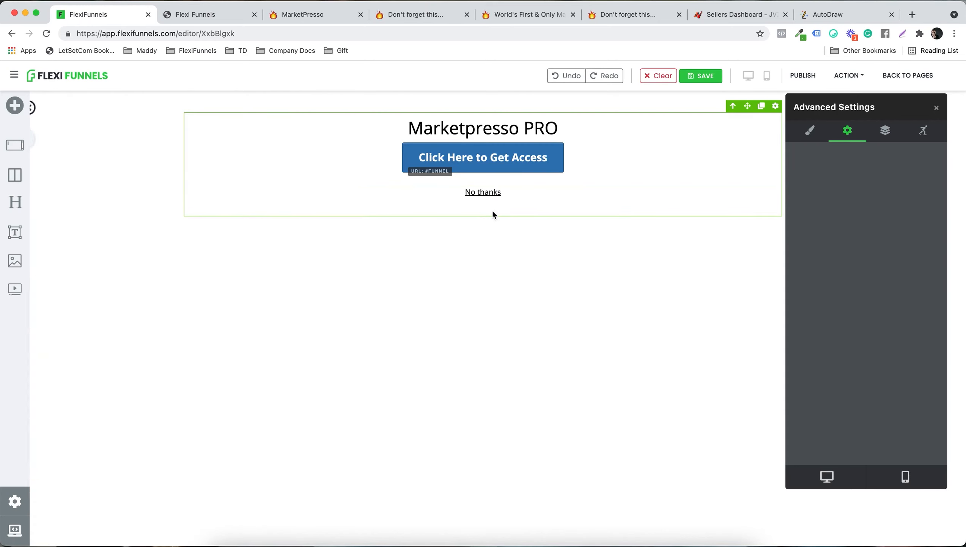
- Link the "No thanks" button to the next step in MarketPresso Demo Funnel for MarketPresso OTO 1 and publish the page
{"action": "left_click", "coordinate": [499, 191]}
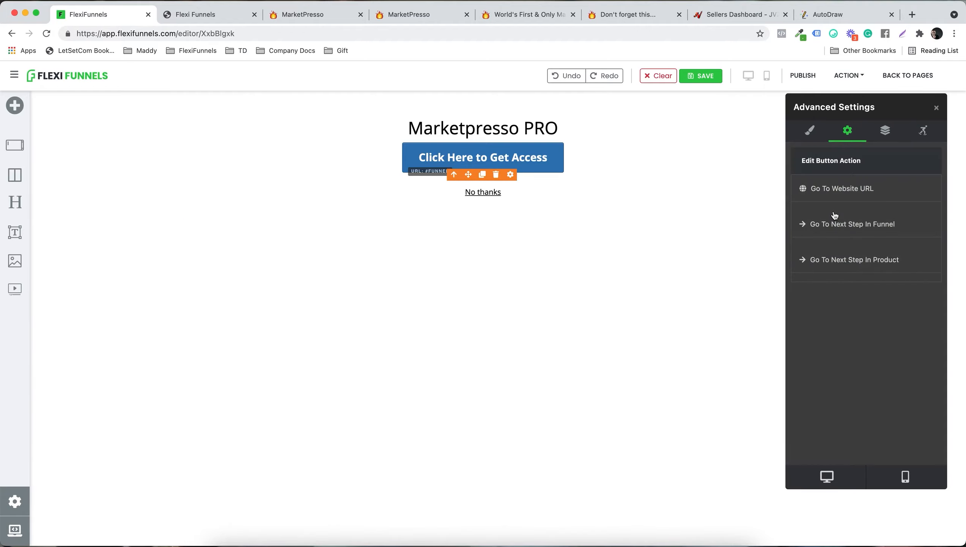
{"action": "left_click", "coordinate": [852, 225]}
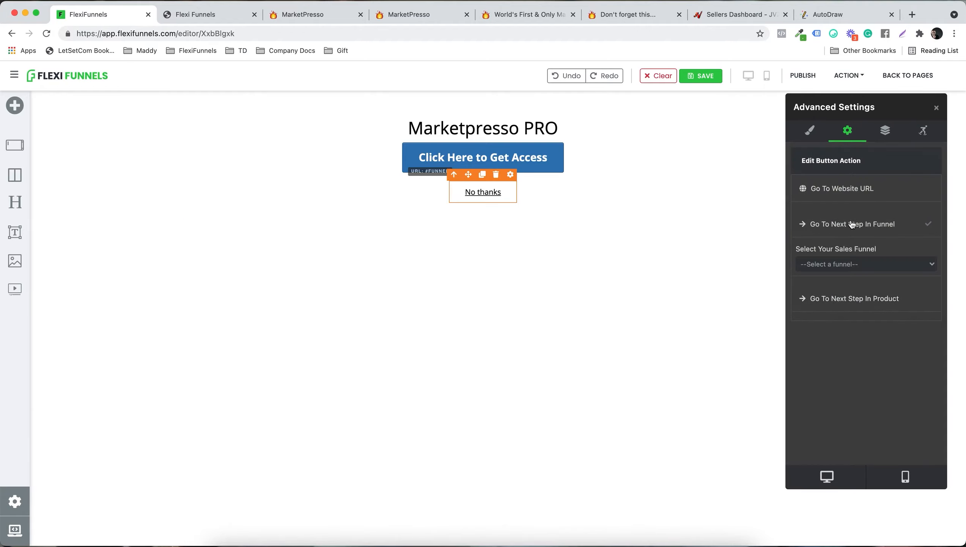
{"action": "left_click", "coordinate": [854, 265]}
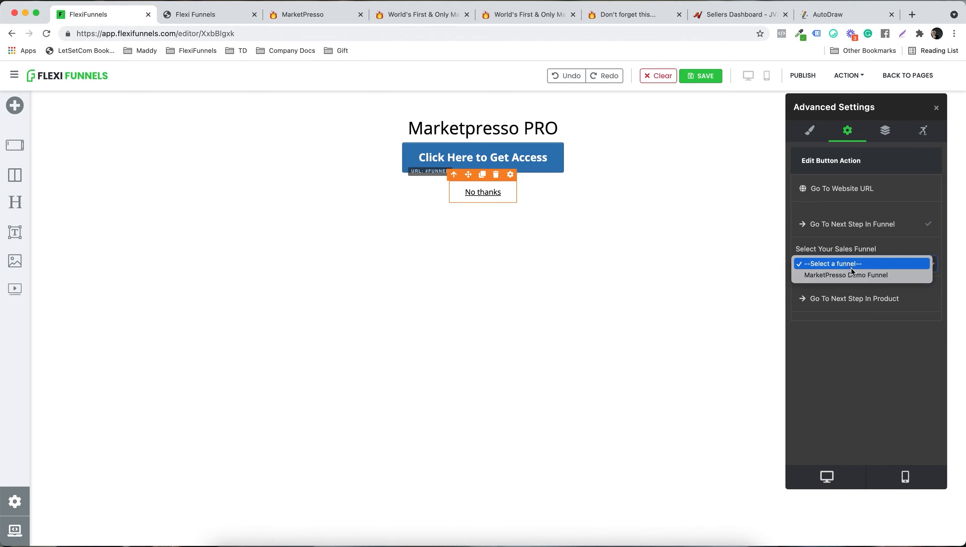
{"action": "left_click", "coordinate": [853, 274]}
{"action": "left_click", "coordinate": [847, 293]}
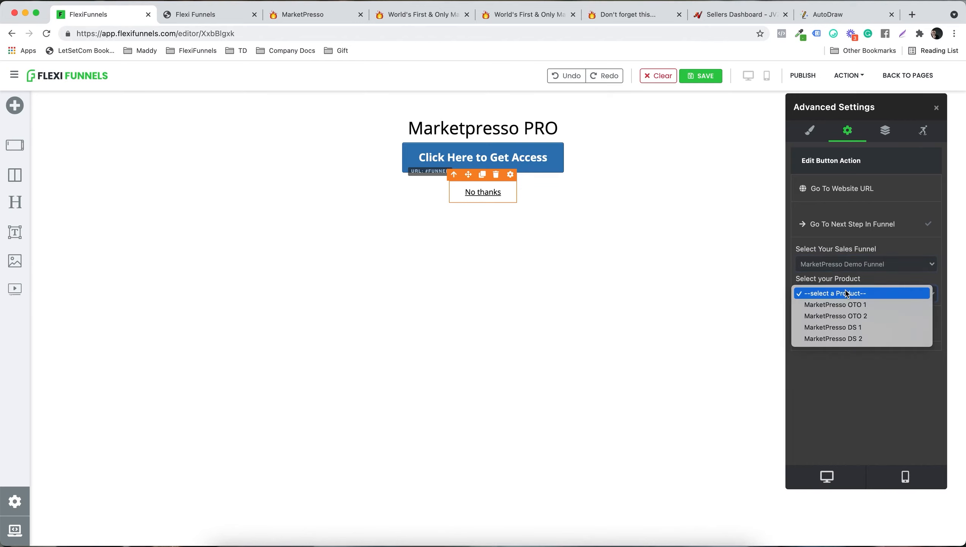
{"action": "left_click", "coordinate": [852, 304]}
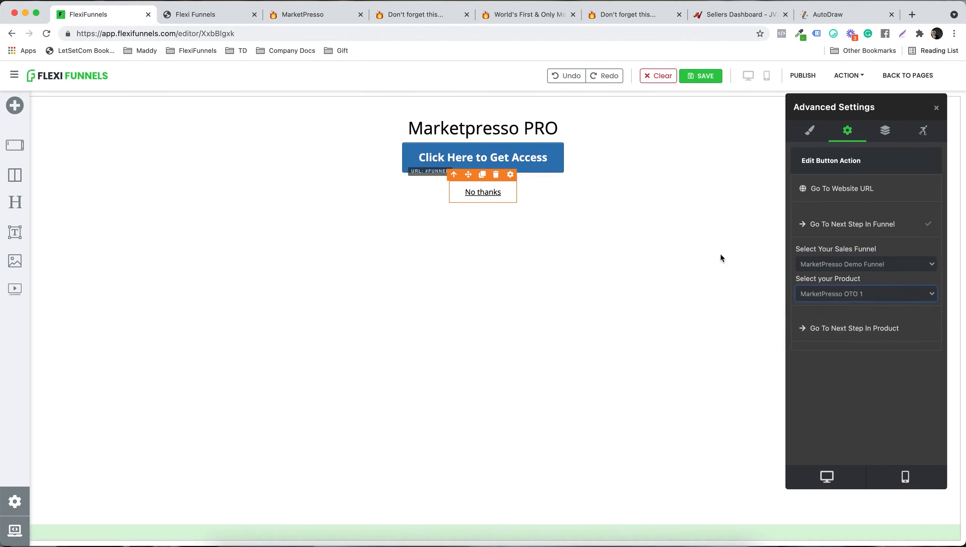
{"action": "left_click", "coordinate": [714, 246]}
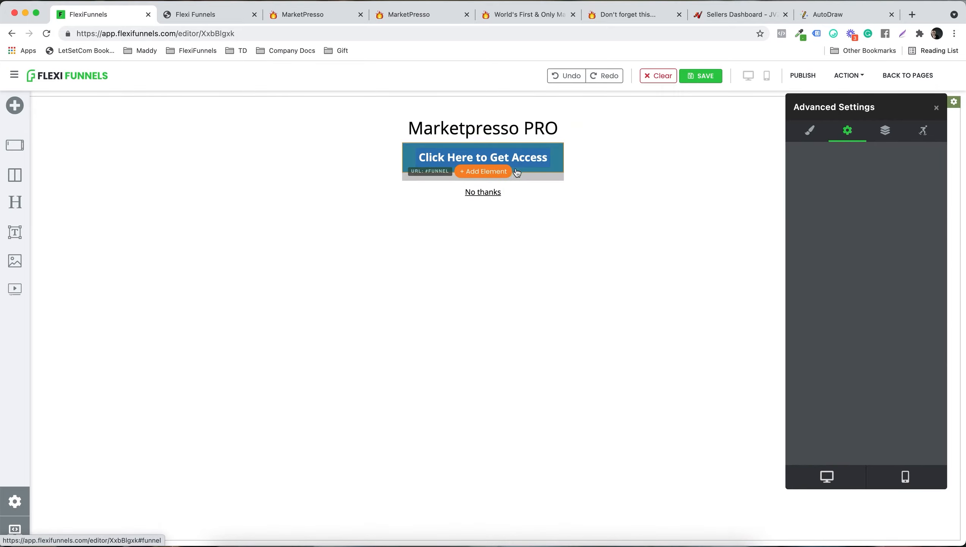
{"action": "left_click", "coordinate": [818, 76]}
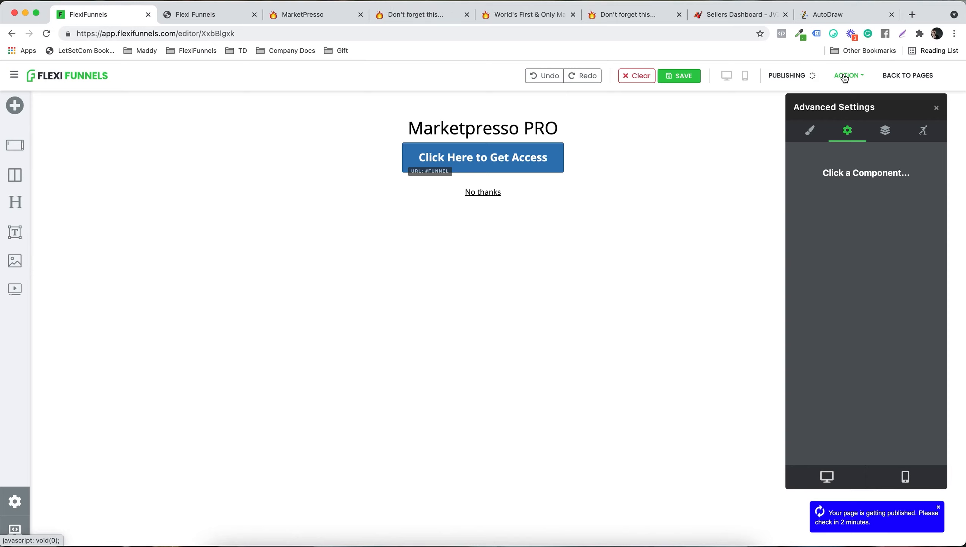
- Look through the MarketPresso FE, OTO and DS product listings on the JVZoo sellers dashboard
{"action": "left_click", "coordinate": [731, 15]}
{"action": "scroll", "coordinate": [572, 344], "scroll_direction": "down", "scroll_amount": 3}
{"action": "scroll", "coordinate": [571, 340], "scroll_direction": "down", "scroll_amount": 15}
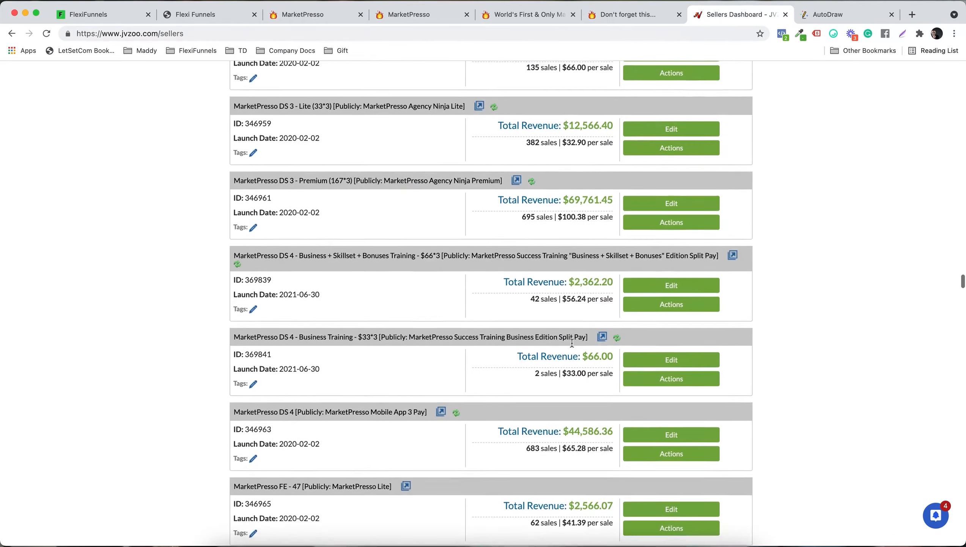
{"action": "scroll", "coordinate": [572, 342], "scroll_direction": "down", "scroll_amount": 5}
{"action": "scroll", "coordinate": [571, 341], "scroll_direction": "up", "scroll_amount": 1}
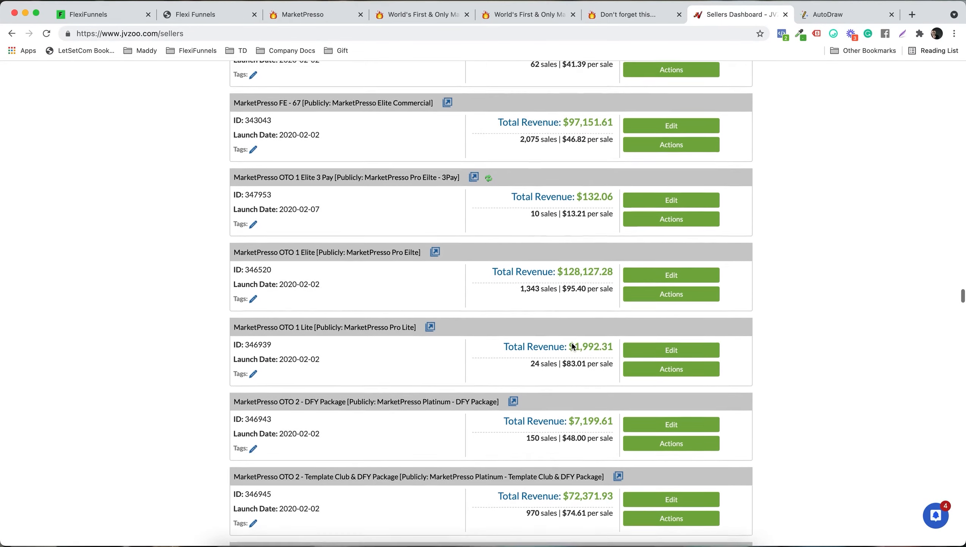
{"action": "scroll", "coordinate": [506, 192], "scroll_direction": "down", "scroll_amount": 3}
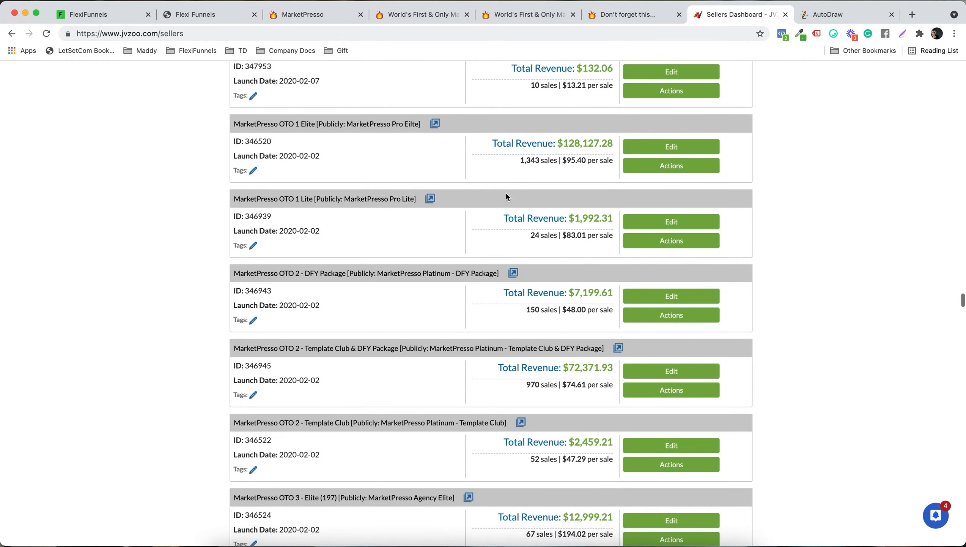
{"action": "scroll", "coordinate": [401, 150], "scroll_direction": "down", "scroll_amount": 2}
{"action": "scroll", "coordinate": [401, 155], "scroll_direction": "down", "scroll_amount": 4}
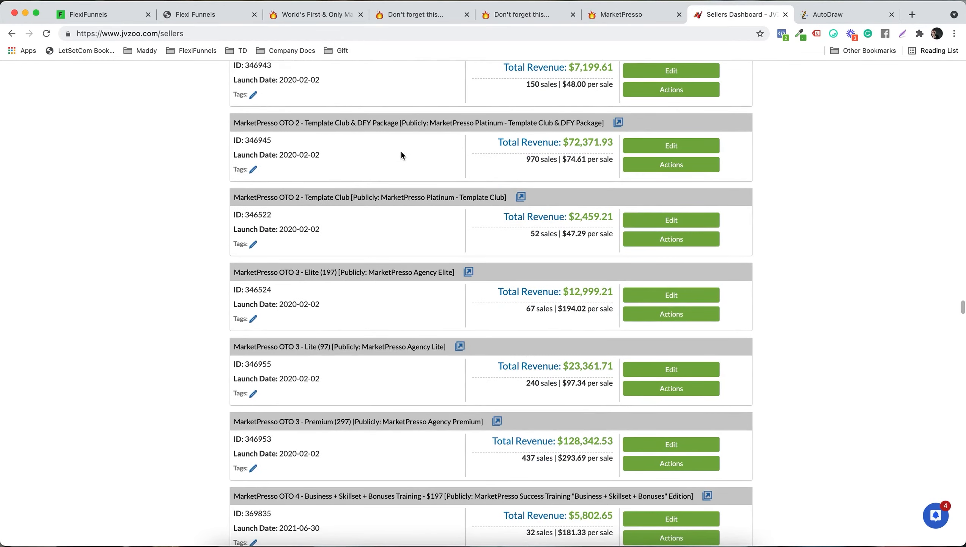
- Switch back to FlexiFunnels, leave the OTO 1 Sales page and open the MarketPresso DS 1 Sales page in the editor
{"action": "left_click", "coordinate": [120, 17]}
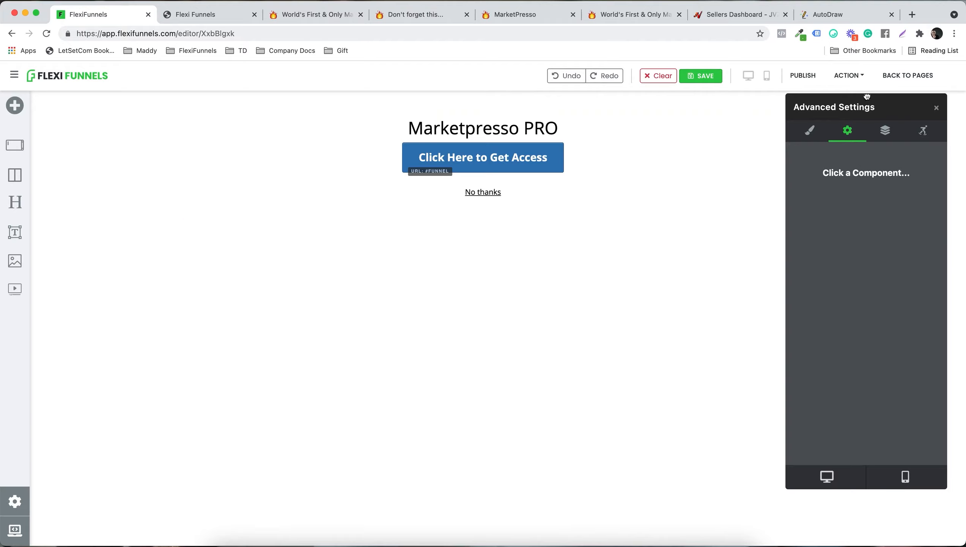
{"action": "left_click", "coordinate": [908, 75]}
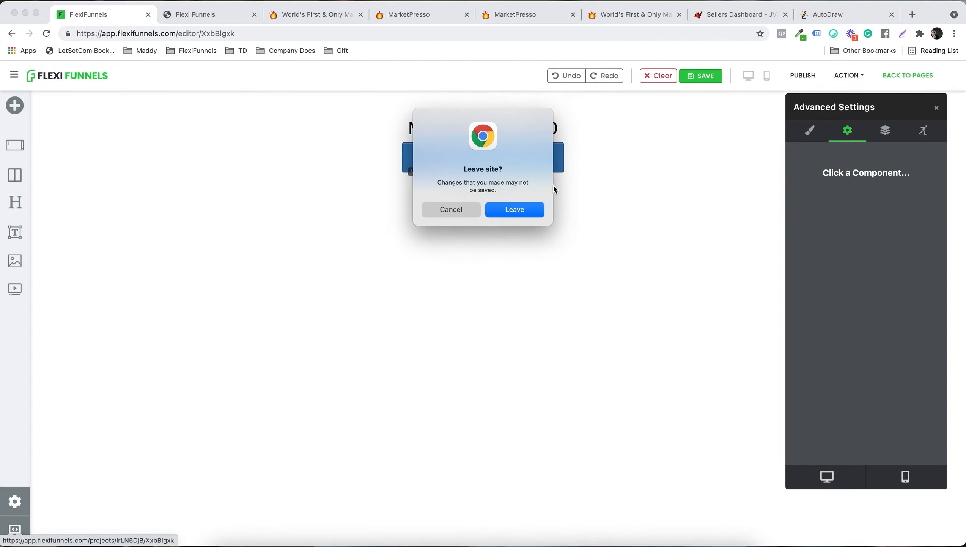
{"action": "left_click", "coordinate": [501, 212]}
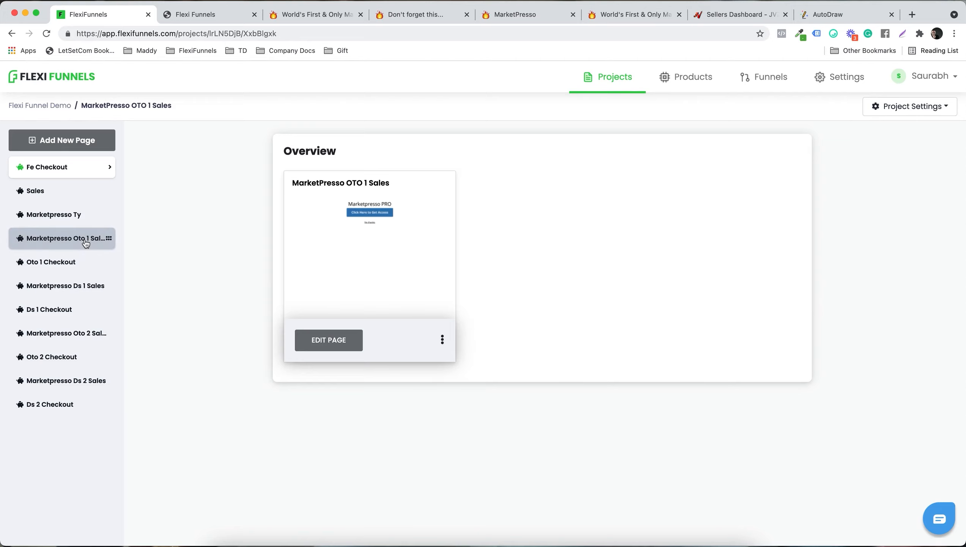
{"action": "left_click", "coordinate": [77, 285]}
{"action": "left_click", "coordinate": [350, 345]}
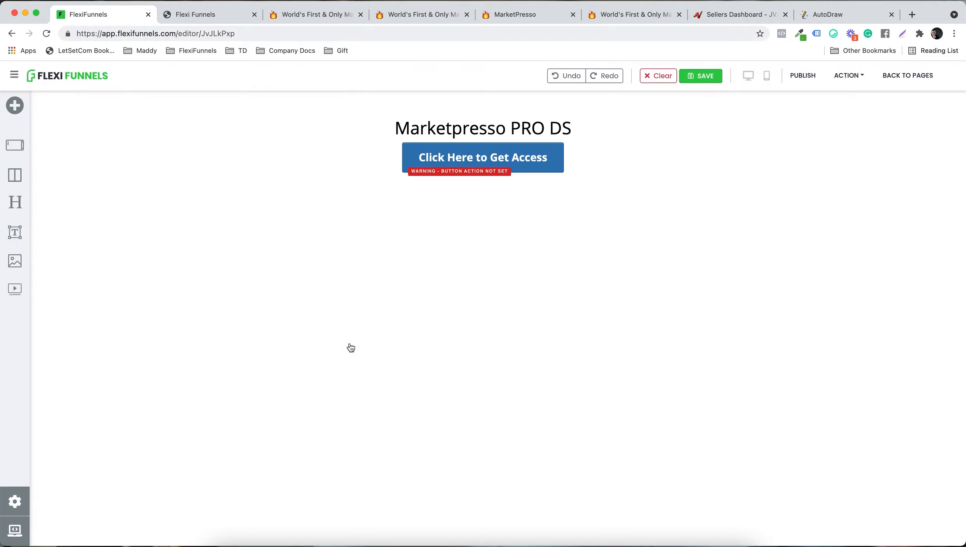
- Set the DS 1 page's access button to go to the next funnel step in MarketPresso Demo Funnel for MarketPresso DS 1
{"action": "left_click", "coordinate": [542, 154]}
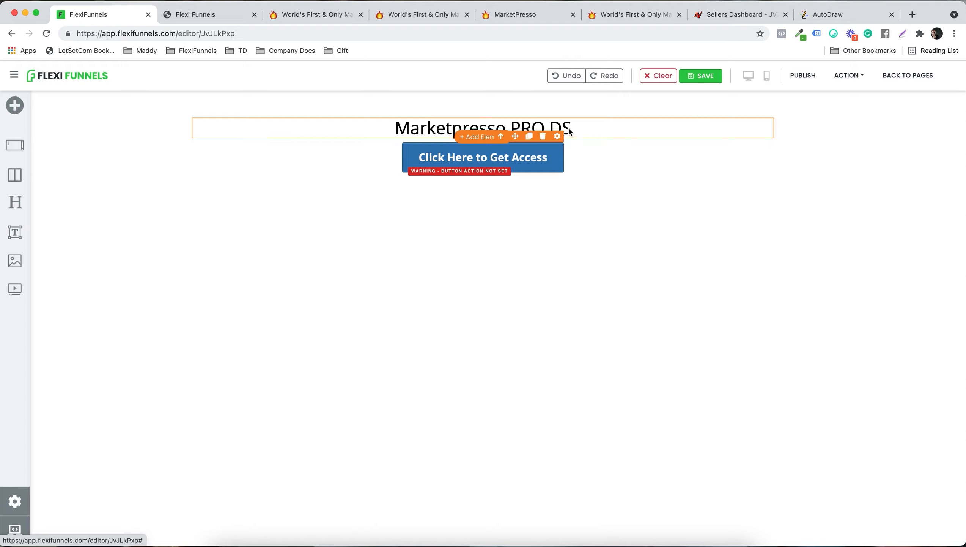
{"action": "left_click", "coordinate": [558, 136]}
{"action": "left_click", "coordinate": [847, 131]}
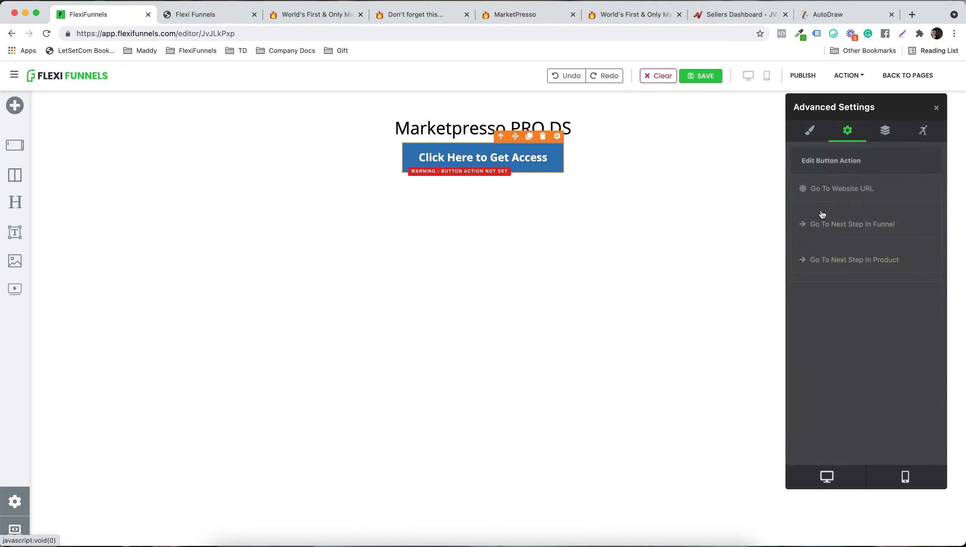
{"action": "left_click", "coordinate": [828, 225]}
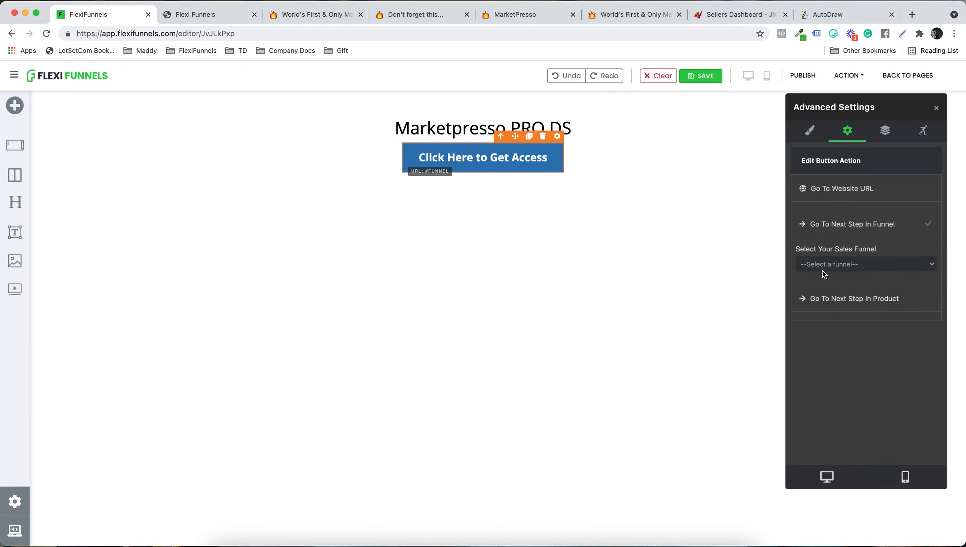
{"action": "left_click", "coordinate": [822, 270]}
{"action": "left_click", "coordinate": [827, 274]}
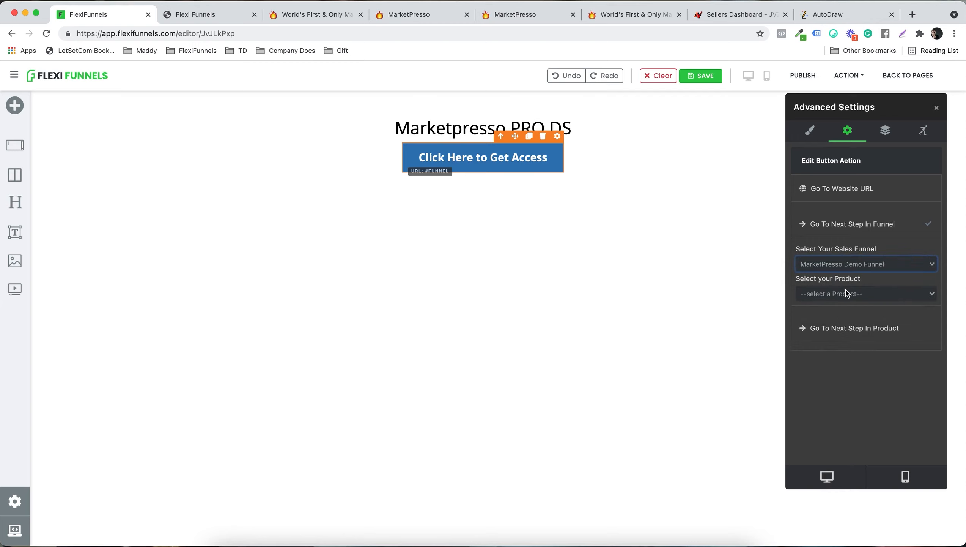
{"action": "left_click", "coordinate": [847, 293]}
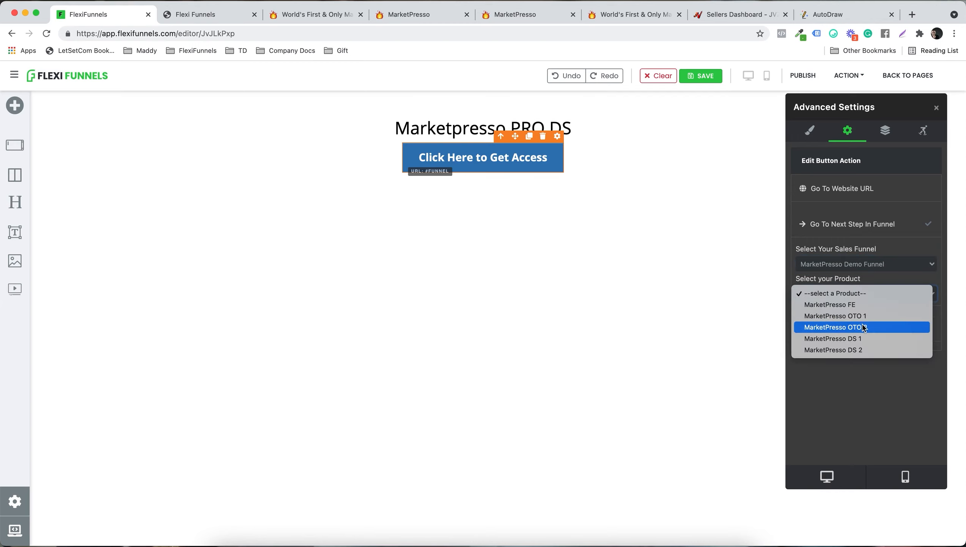
{"action": "left_click", "coordinate": [863, 337]}
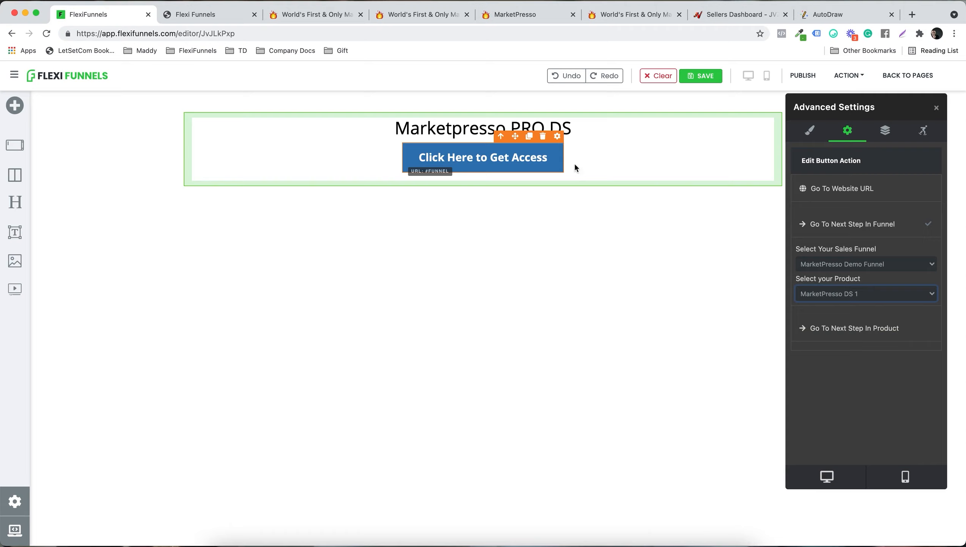
{"action": "left_click", "coordinate": [632, 163]}
- Add a No Thanks Button below the access button on the DS 1 sales page
{"action": "left_click", "coordinate": [488, 171]}
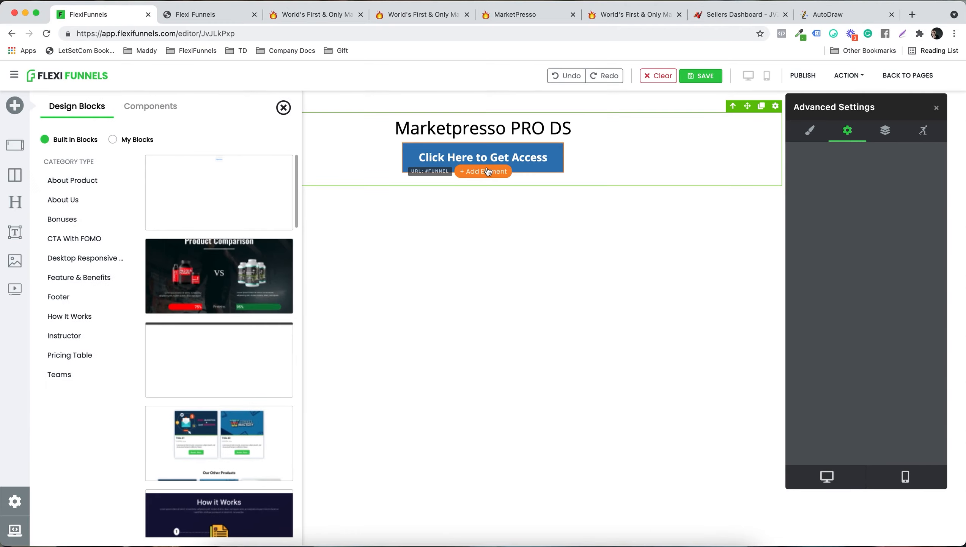
{"action": "left_click", "coordinate": [151, 106]}
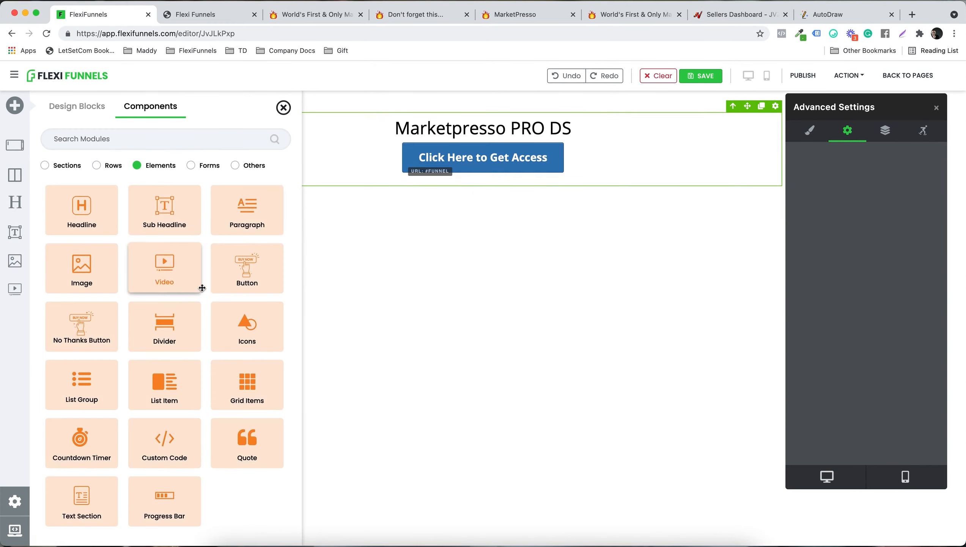
{"action": "left_click_drag", "start_coordinate": [81, 325], "coordinate": [483, 195]}
- Set the DS 1 page's No thanks button to go to the next funnel step in MarketPresso Demo Funnel for MarketPresso DS 1
{"action": "left_click", "coordinate": [852, 219]}
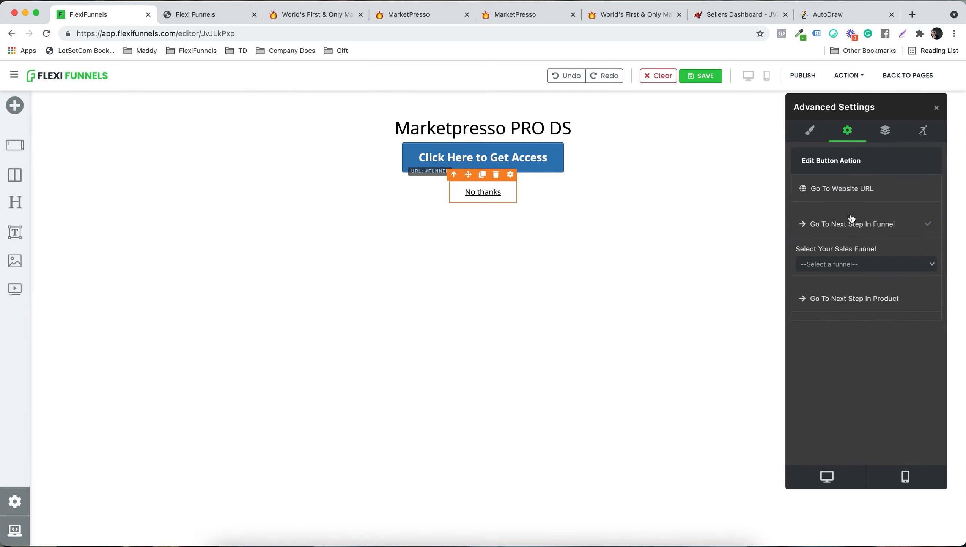
{"action": "left_click", "coordinate": [838, 268]}
{"action": "left_click", "coordinate": [856, 274]}
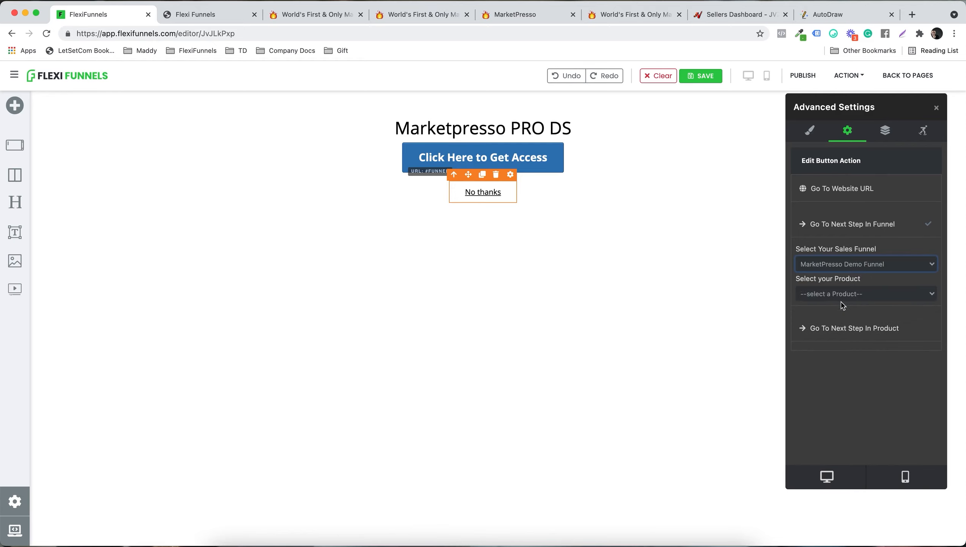
{"action": "left_click", "coordinate": [854, 295]}
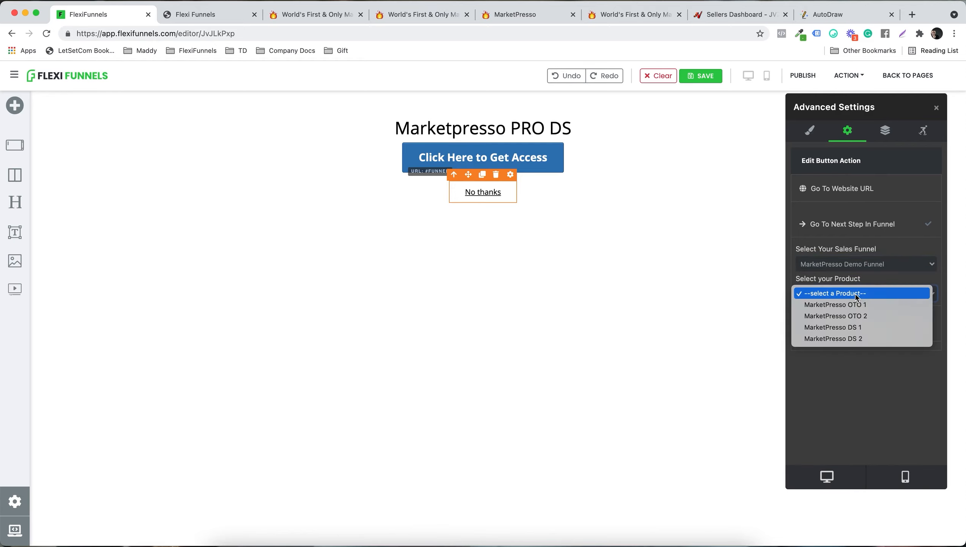
{"action": "left_click", "coordinate": [859, 328]}
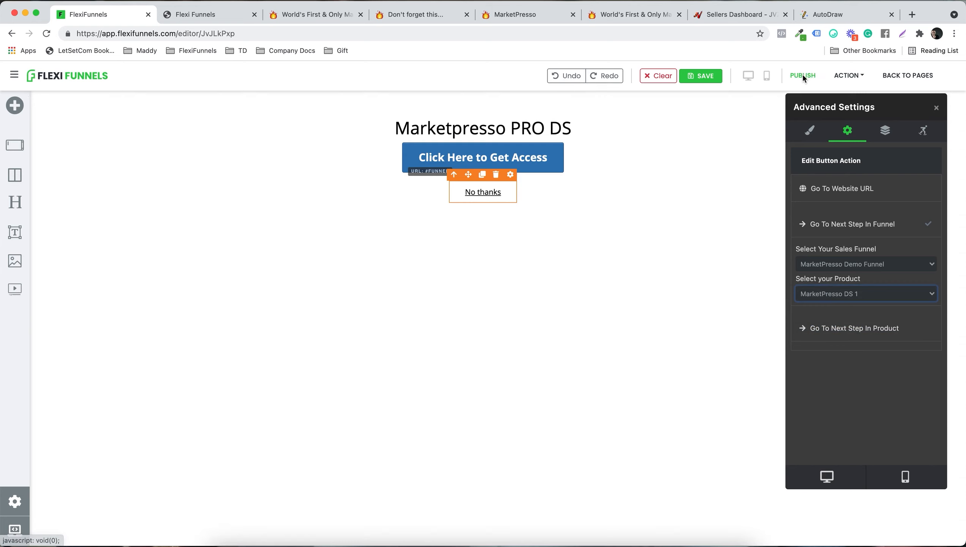
- Publish the DS 1 sales page and open the MarketPresso OTO 2 Sales page in the editor
{"action": "left_click", "coordinate": [803, 76]}
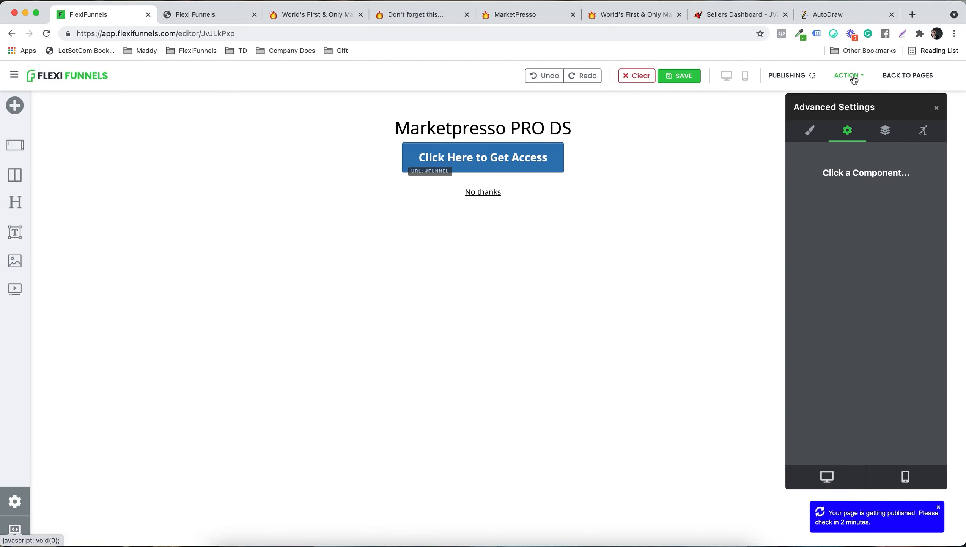
{"action": "left_click", "coordinate": [910, 76]}
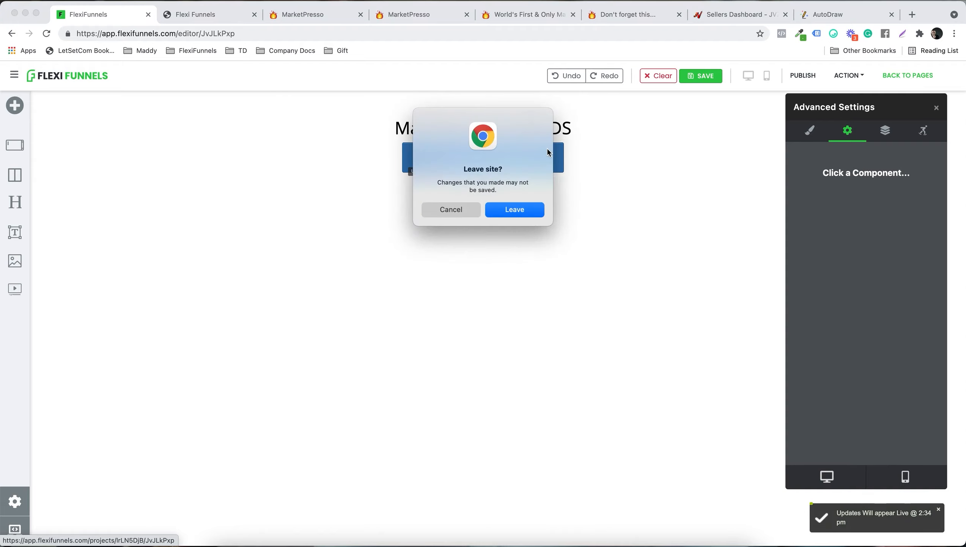
{"action": "left_click", "coordinate": [515, 210]}
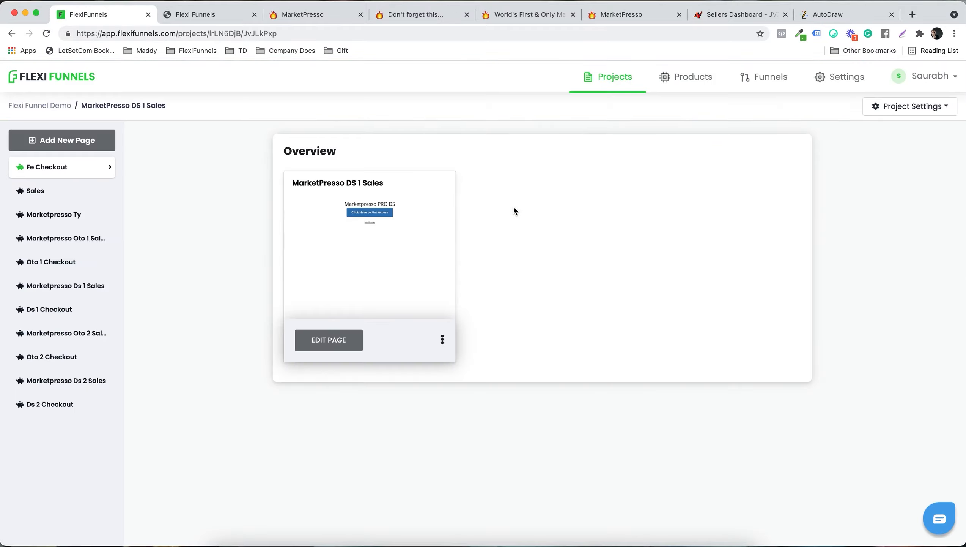
{"action": "left_click", "coordinate": [65, 333]}
{"action": "left_click", "coordinate": [322, 340]}
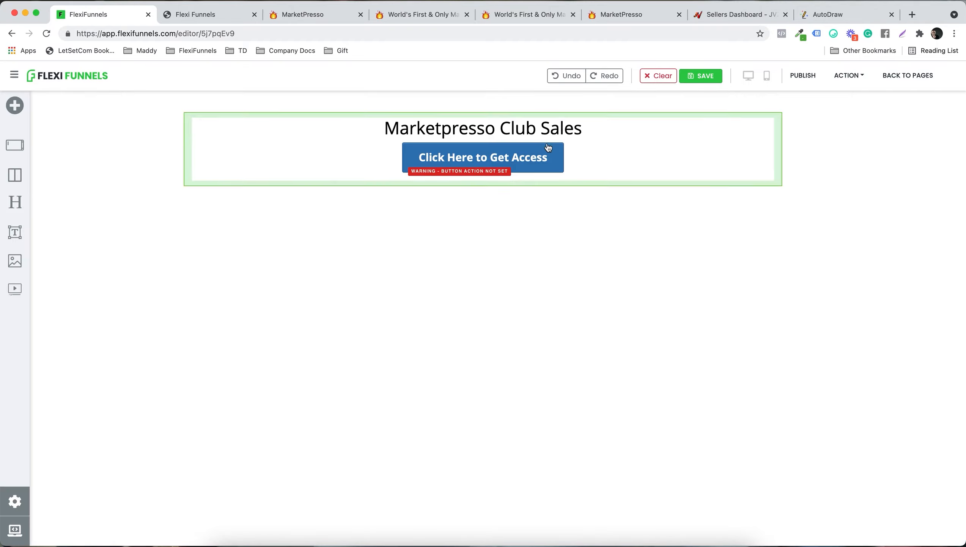
- Set the OTO 2 page's access button to go to the next funnel step in MarketPresso Demo Funnel for MarketPresso OTO 2
{"action": "left_click", "coordinate": [558, 137]}
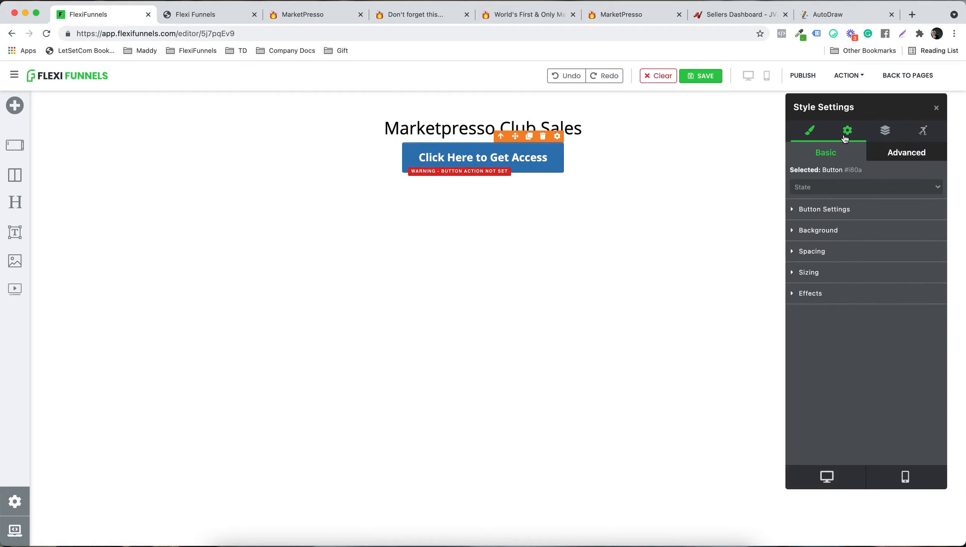
{"action": "left_click", "coordinate": [847, 131]}
{"action": "left_click", "coordinate": [842, 221]}
{"action": "left_click", "coordinate": [824, 265]}
{"action": "left_click", "coordinate": [833, 274]}
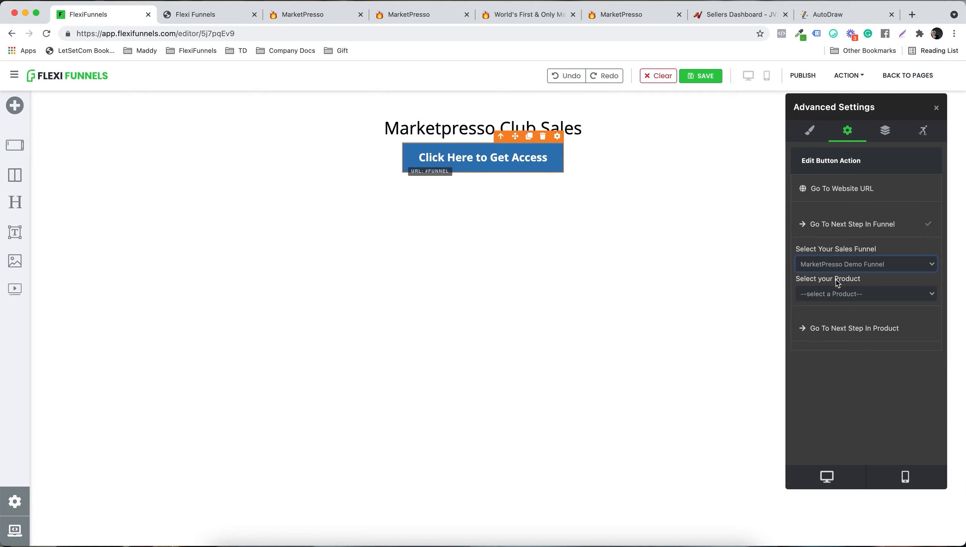
{"action": "left_click", "coordinate": [840, 293]}
{"action": "left_click", "coordinate": [853, 331]}
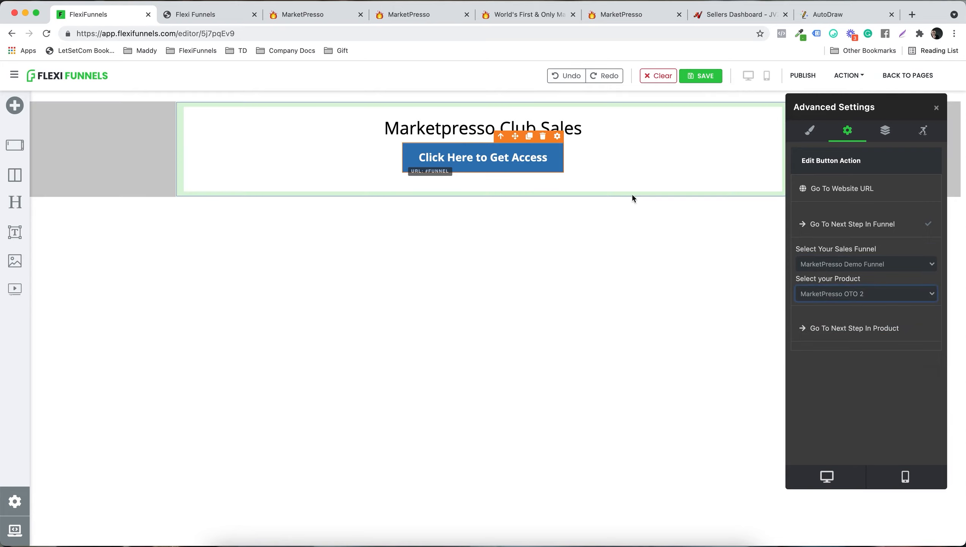
- Add a No Thanks Button below the access button on the OTO 2 sales page
{"action": "left_click", "coordinate": [643, 163]}
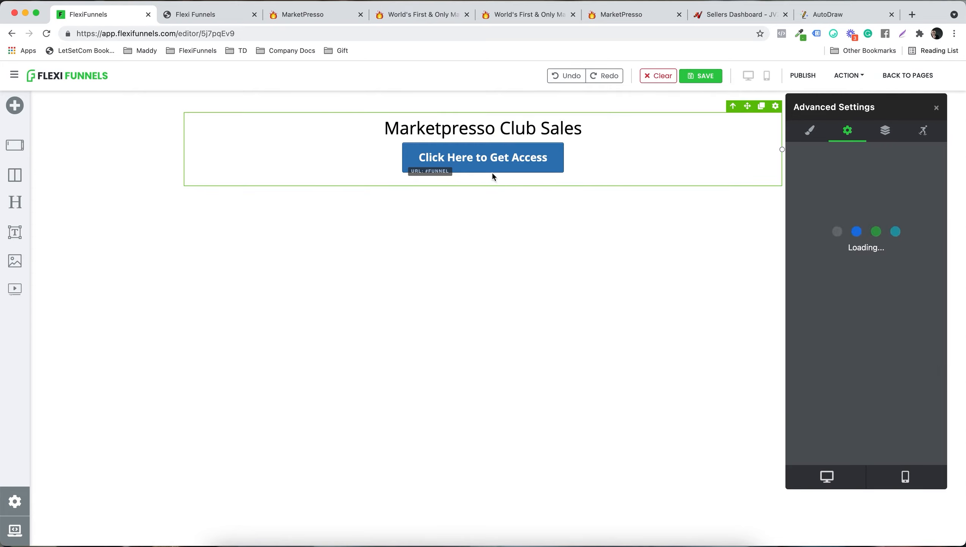
{"action": "left_click", "coordinate": [14, 105]}
{"action": "left_click", "coordinate": [150, 106]}
{"action": "left_click_drag", "start_coordinate": [116, 316], "coordinate": [493, 199]}
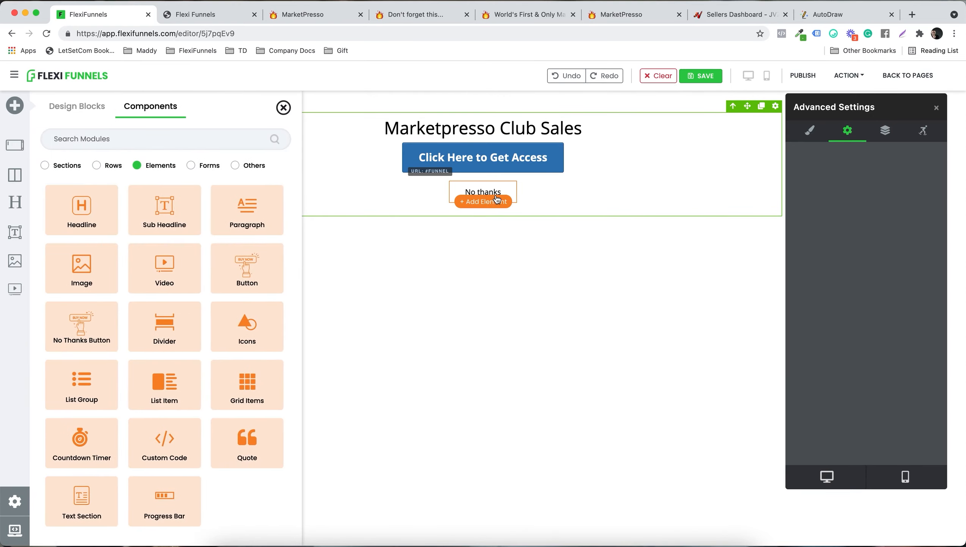
- Set the OTO 2 page's No thanks button to go to the next funnel step in MarketPresso Demo Funnel for MarketPresso OTO 2
{"action": "left_click", "coordinate": [585, 172]}
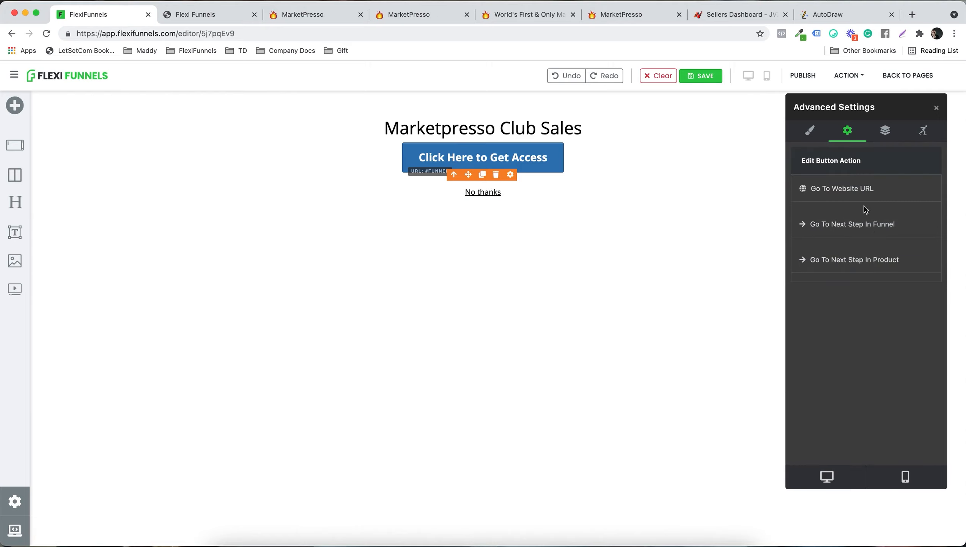
{"action": "left_click", "coordinate": [878, 232]}
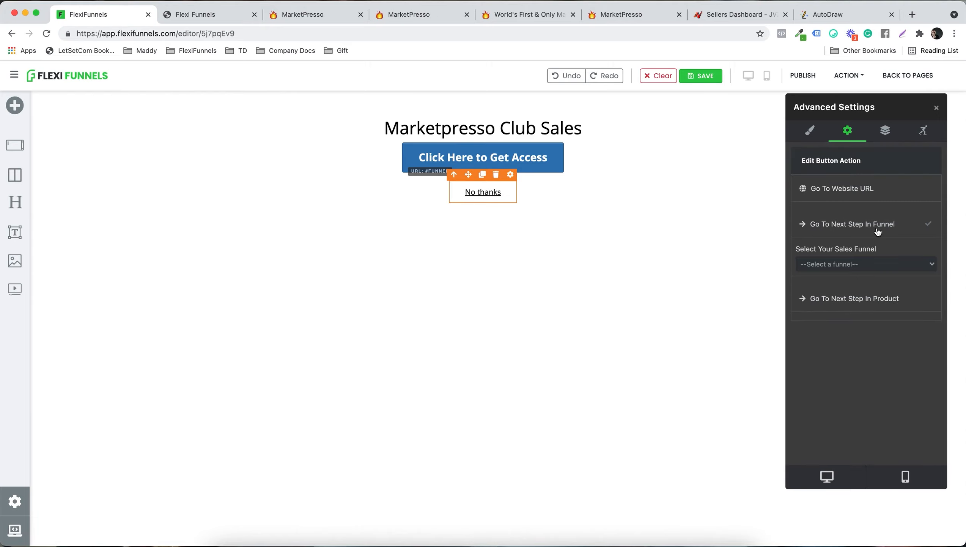
{"action": "left_click", "coordinate": [841, 263]}
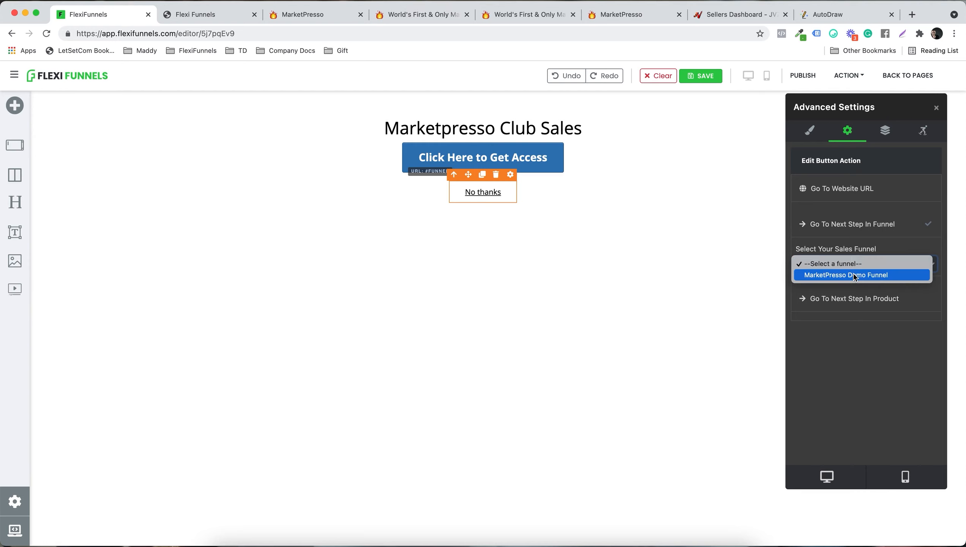
{"action": "left_click", "coordinate": [855, 276]}
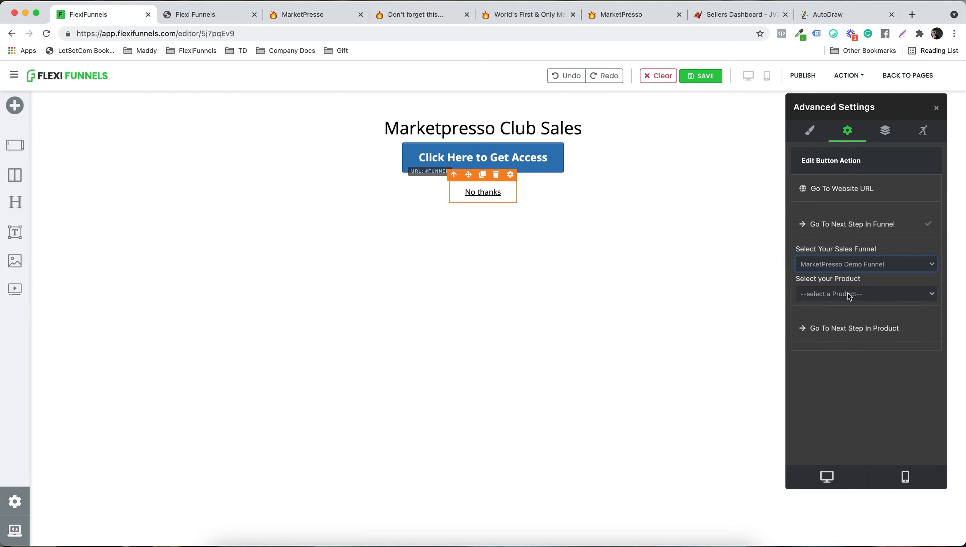
{"action": "left_click", "coordinate": [822, 291]}
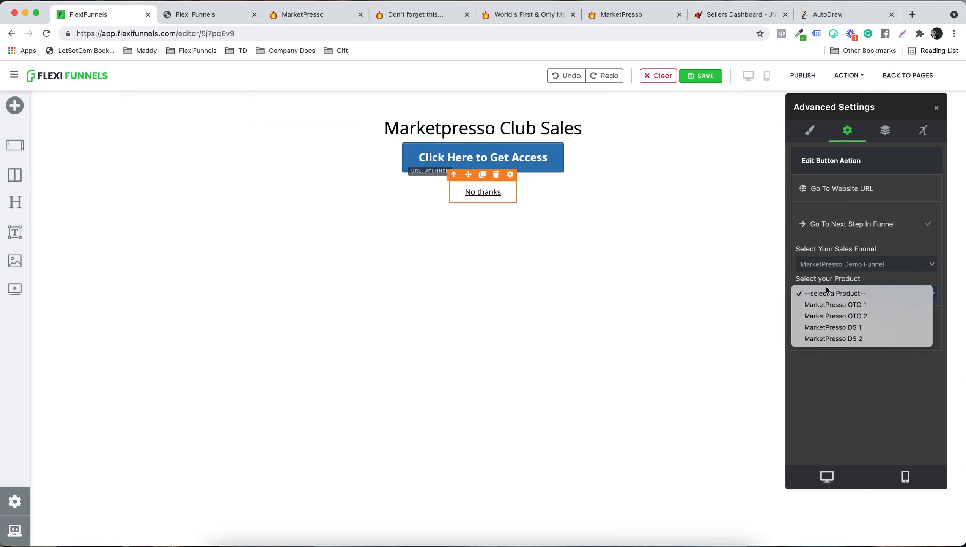
{"action": "left_click", "coordinate": [866, 318]}
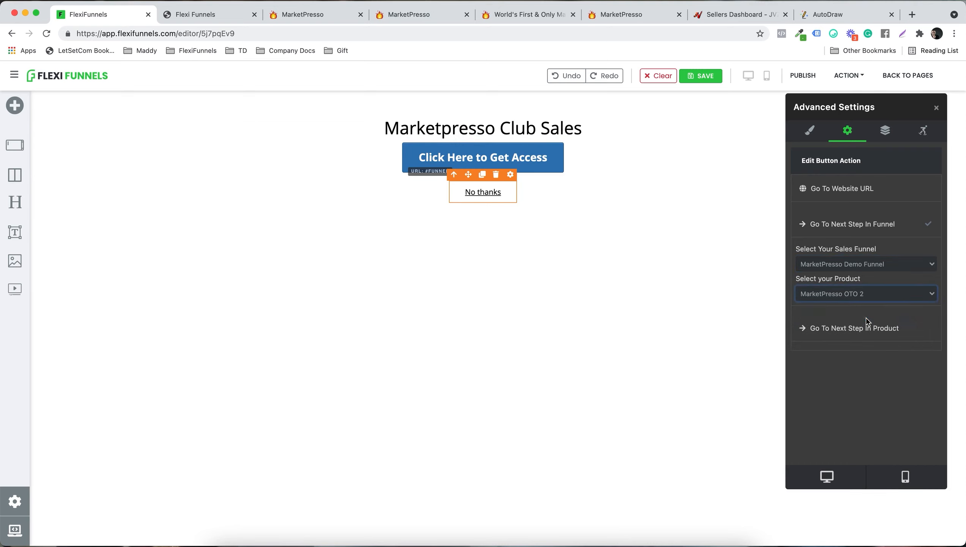
{"action": "left_click", "coordinate": [936, 108]}
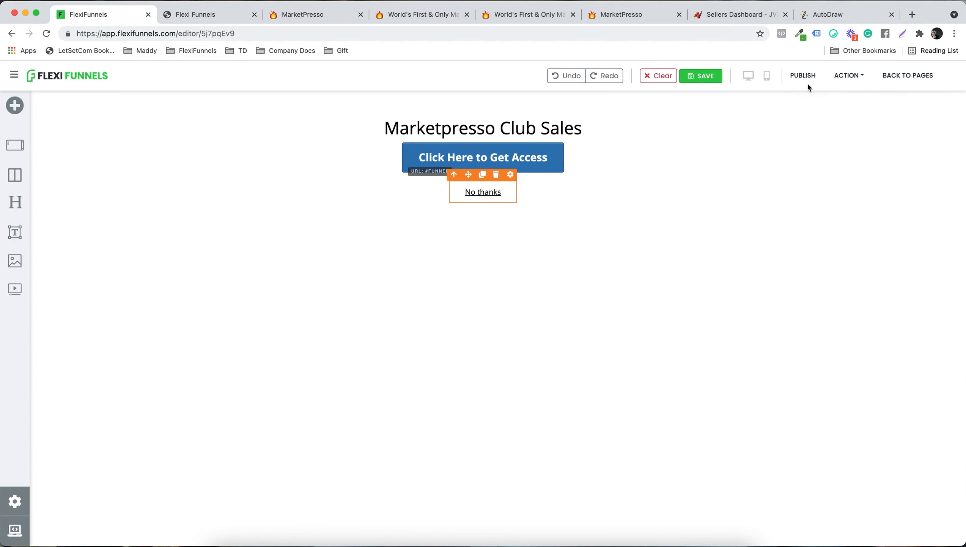
- Publish the OTO 2 sales page and open its preview
{"action": "left_click", "coordinate": [805, 76]}
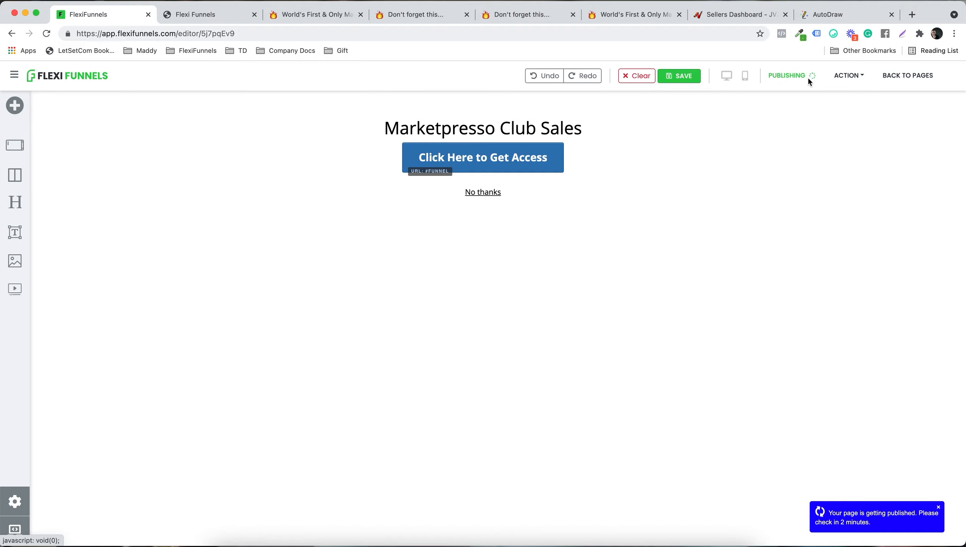
{"action": "left_click", "coordinate": [848, 75]}
{"action": "left_click", "coordinate": [818, 97]}
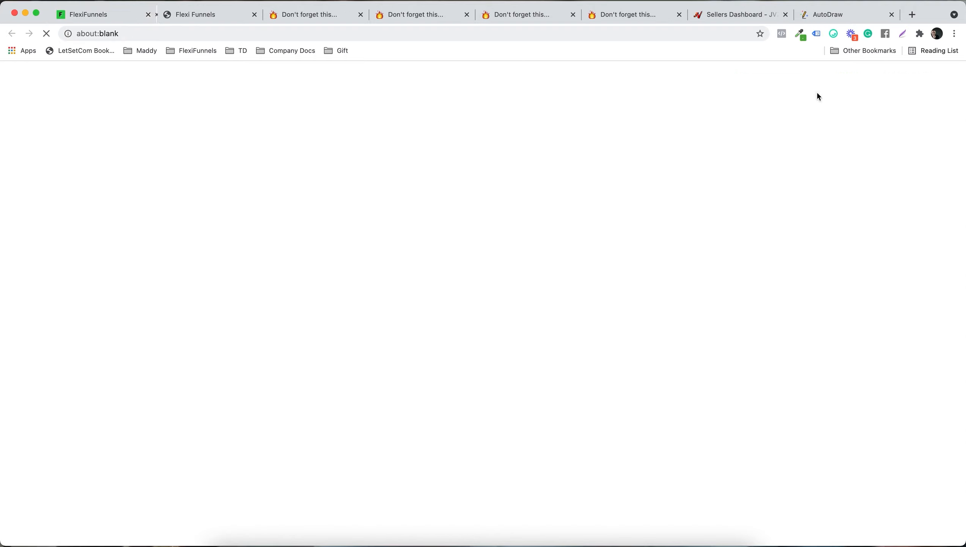
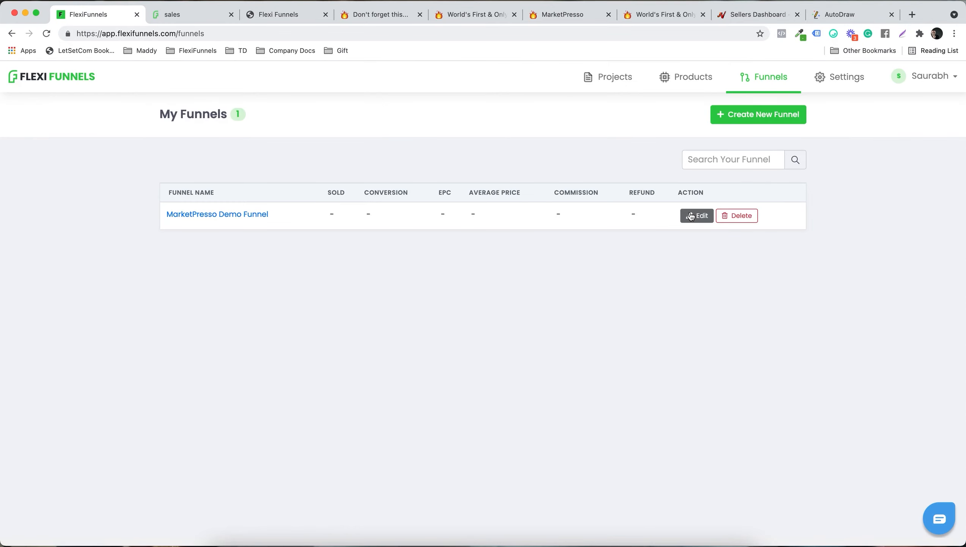
- Open MarketPresso Demo Funnel and review the purchase and decline paths of its products
{"action": "left_click", "coordinate": [691, 216]}
{"action": "scroll", "coordinate": [537, 355], "scroll_direction": "down", "scroll_amount": 2}
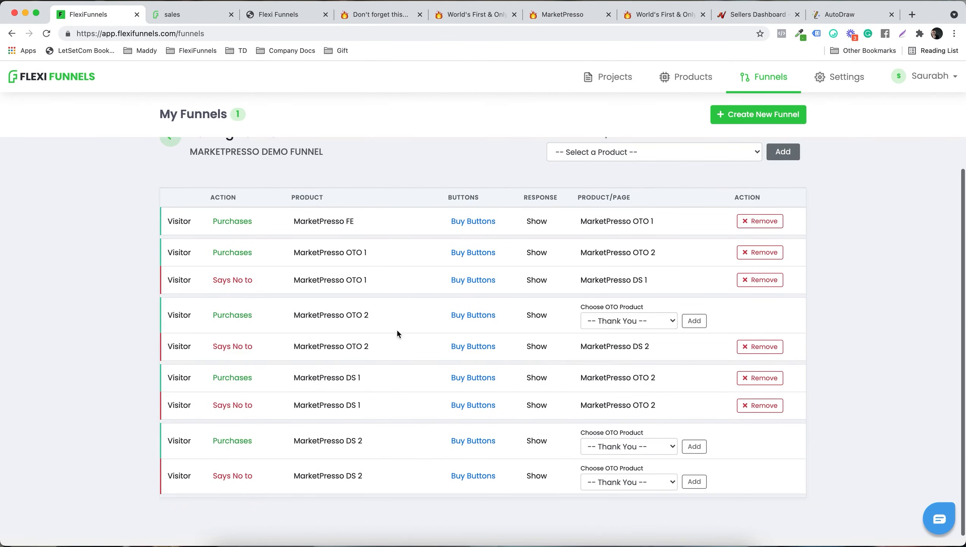
{"action": "scroll", "coordinate": [533, 351], "scroll_direction": "up", "scroll_amount": 1}
- Check the sales page and checkout page assigned to the MarketPresso DS 2 product, and return to the product list
{"action": "left_click", "coordinate": [691, 68]}
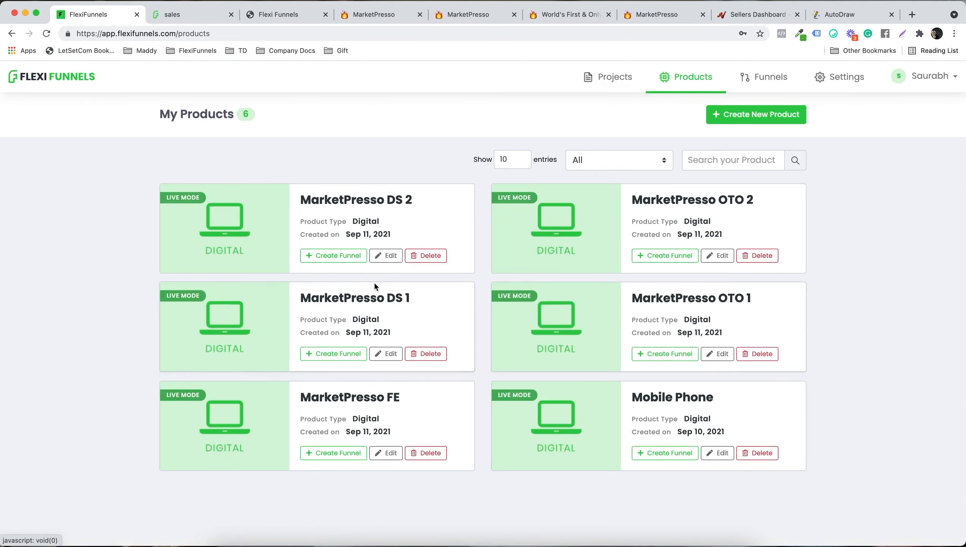
{"action": "left_click", "coordinate": [383, 255]}
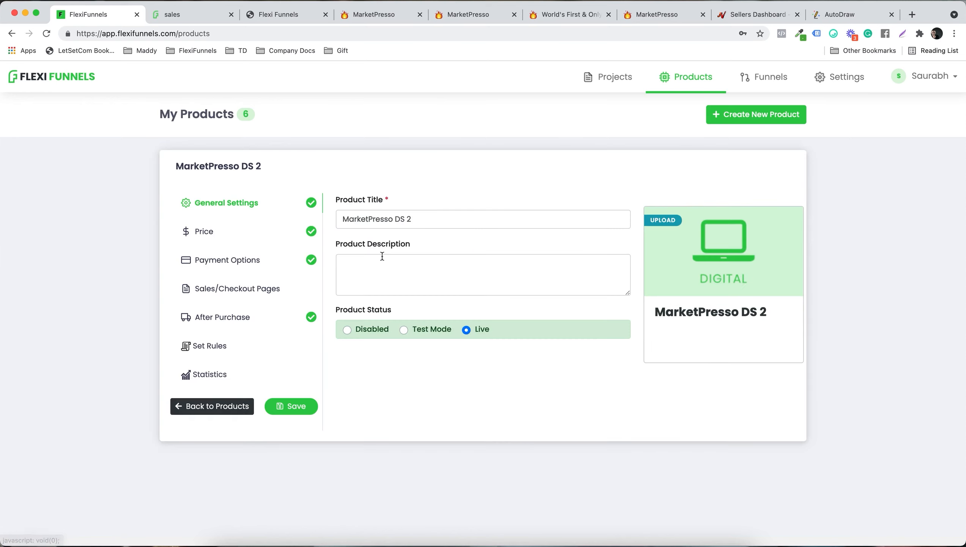
{"action": "left_click", "coordinate": [249, 289]}
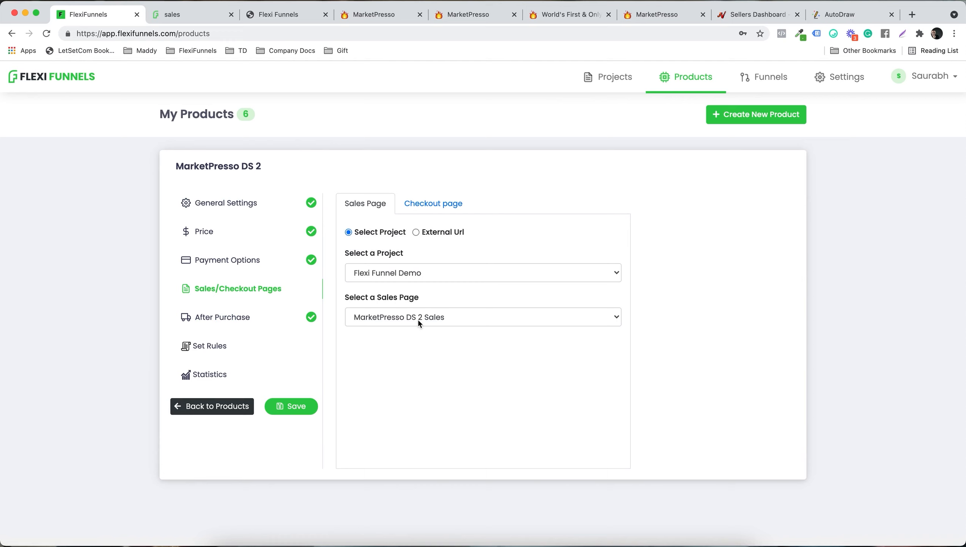
{"action": "left_click", "coordinate": [435, 202]}
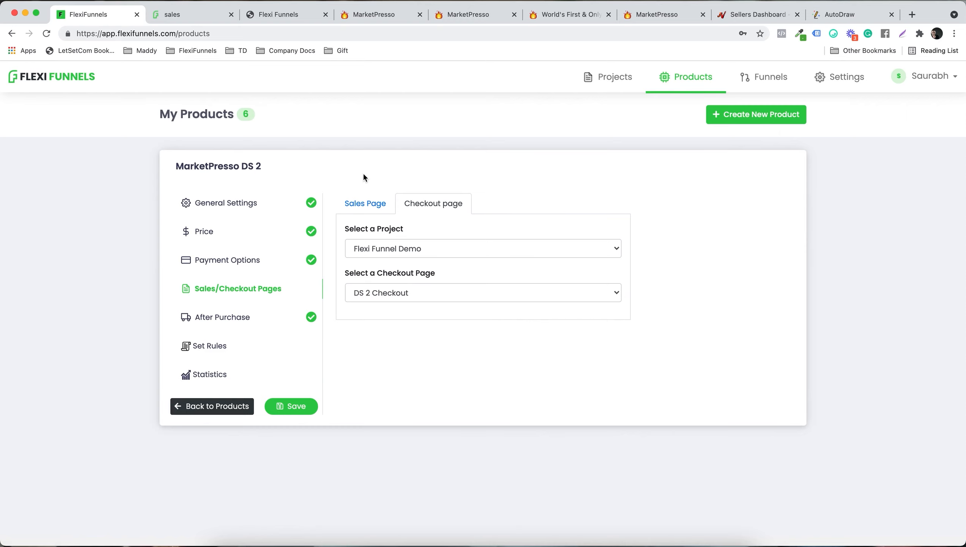
{"action": "left_click", "coordinate": [197, 405]}
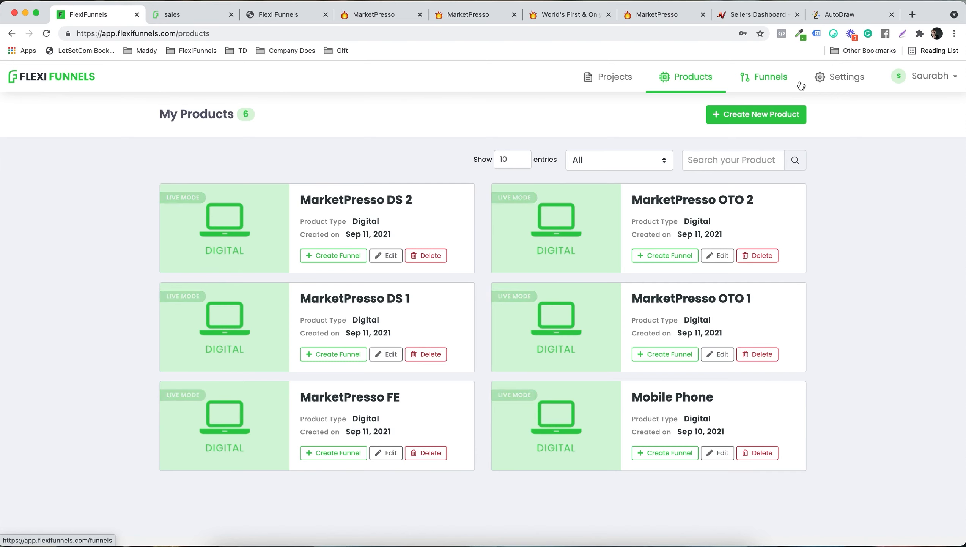
- Look over the buy options and No Thanks link on the MarketPresso upgrade sales page, and return to FlexiFunnels
{"action": "left_click", "coordinate": [470, 15]}
{"action": "scroll", "coordinate": [483, 302], "scroll_direction": "up", "scroll_amount": 3}
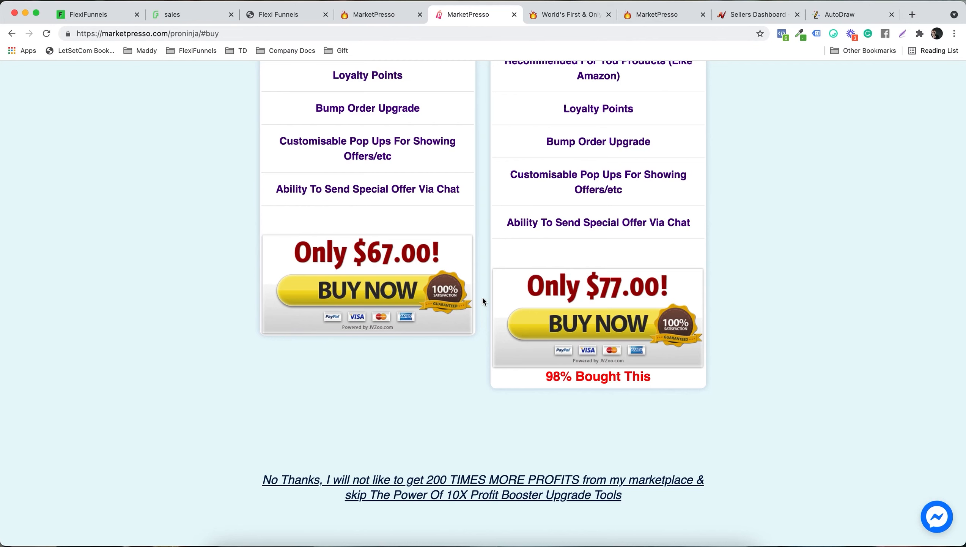
{"action": "left_click", "coordinate": [98, 15]}
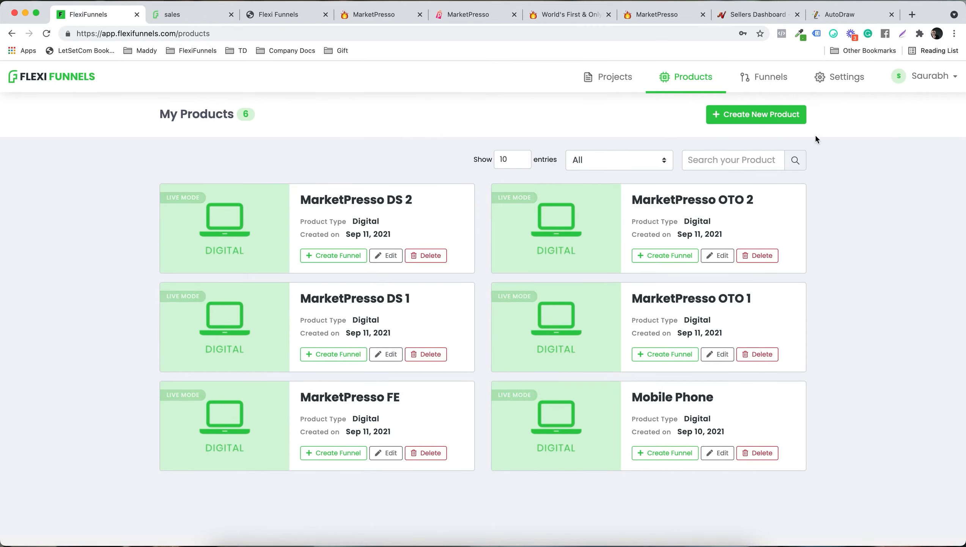
- Create a new digital product titled "MarketPresso DS 2 - 2nd option" and set its status to Live
{"action": "left_click", "coordinate": [760, 120]}
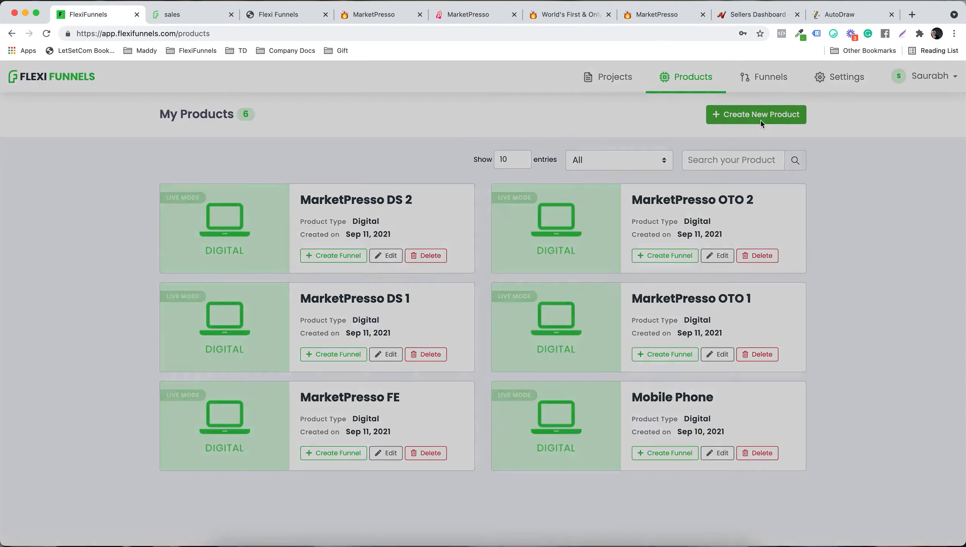
{"action": "left_click", "coordinate": [447, 311]}
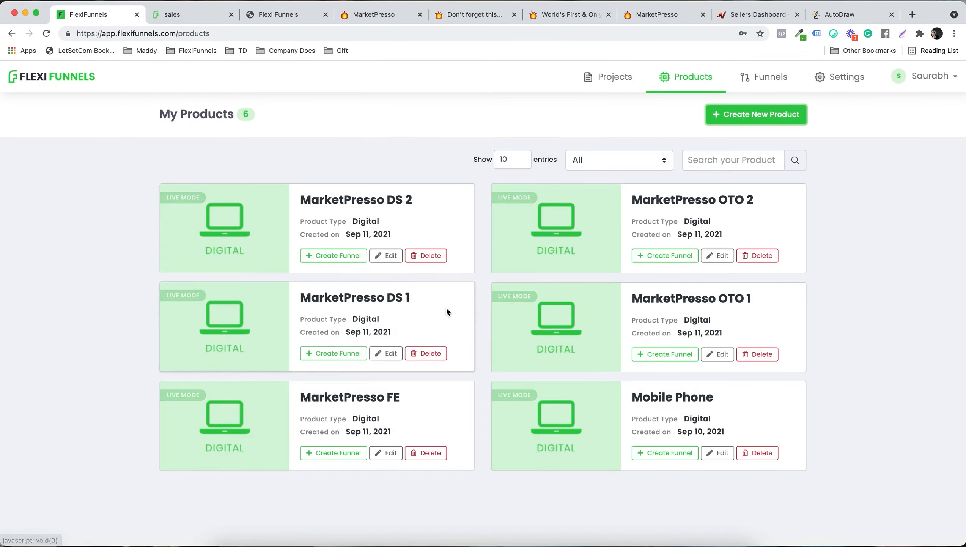
{"action": "left_click", "coordinate": [417, 212]}
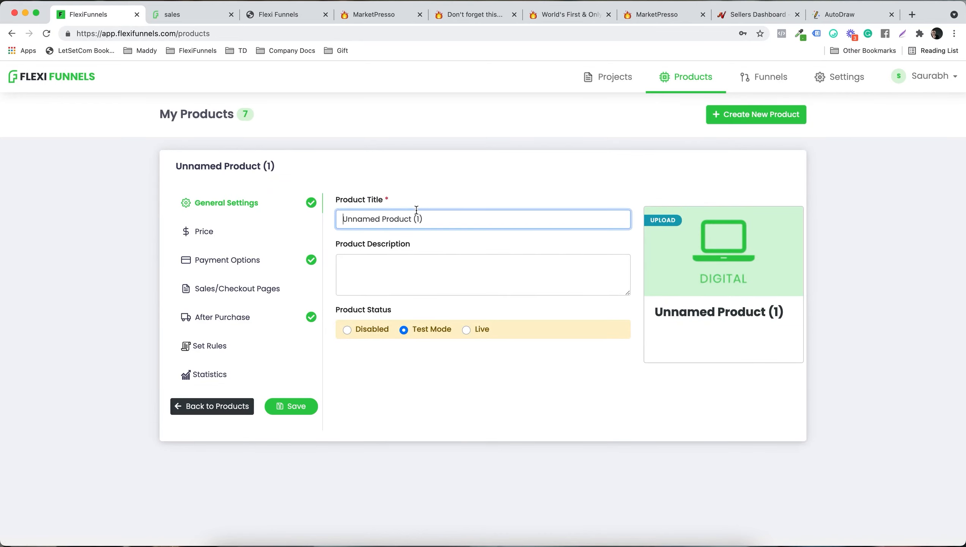
{"action": "key", "text": "super+a"}
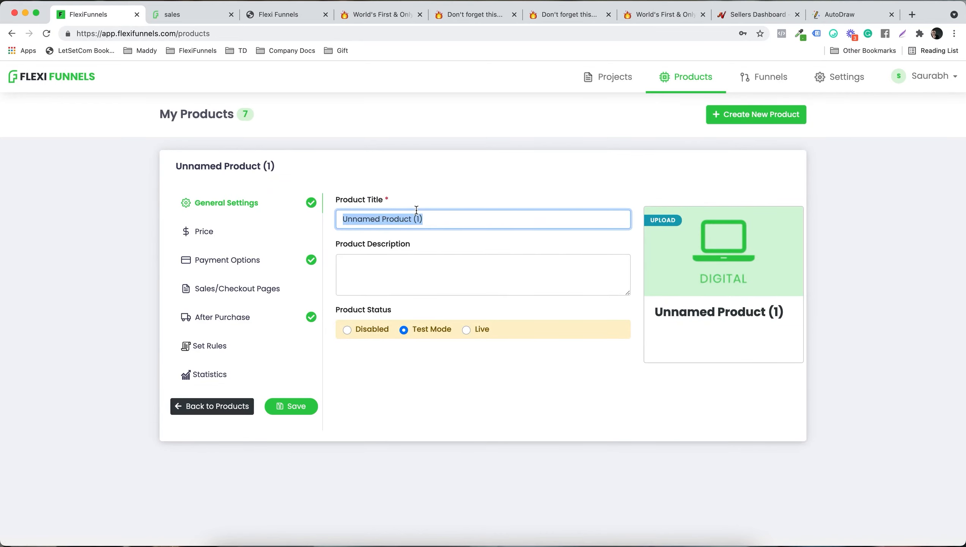
{"action": "type", "text": "M"}
{"action": "key", "text": "Down"}
{"action": "key", "text": "Down"}
{"action": "key", "text": "Return"}
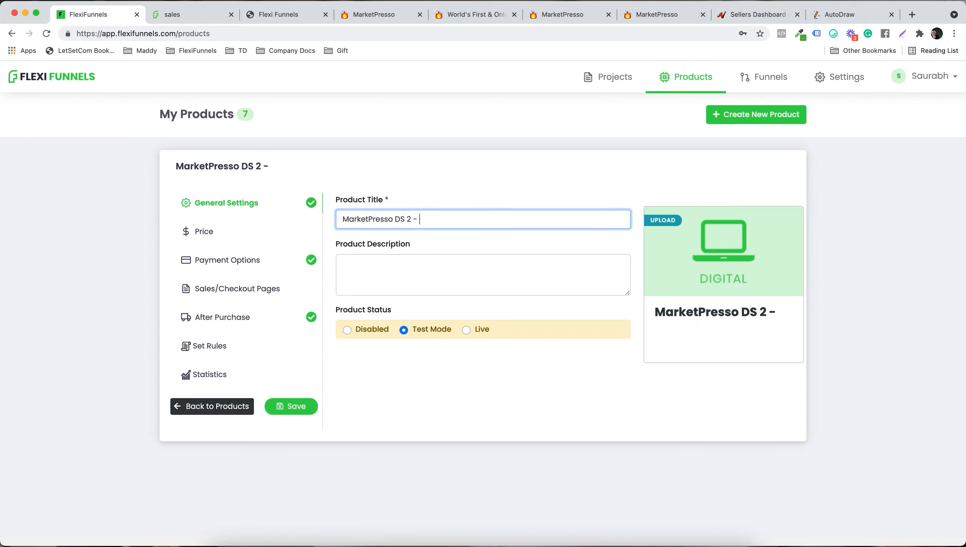
{"action": "type", "text": "- 2nd option"}
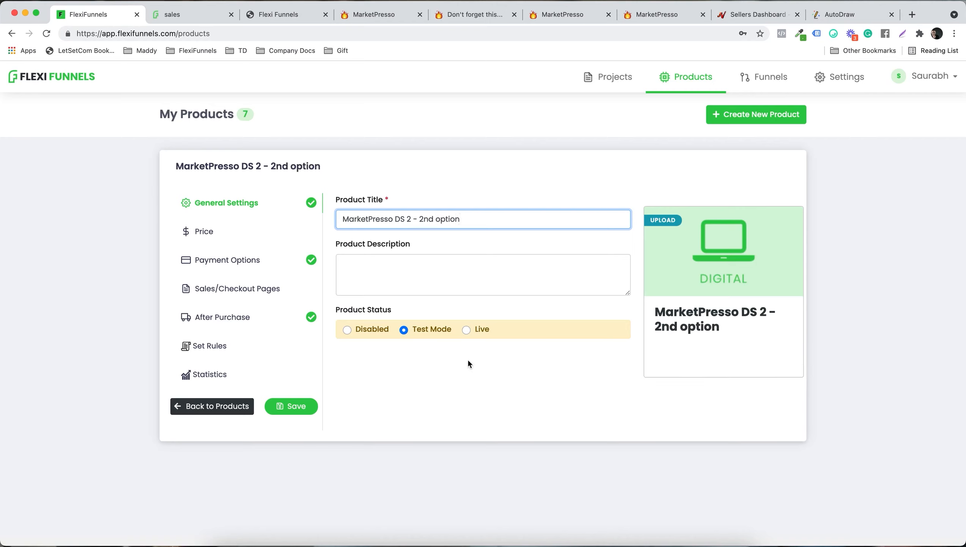
{"action": "left_click", "coordinate": [466, 330]}
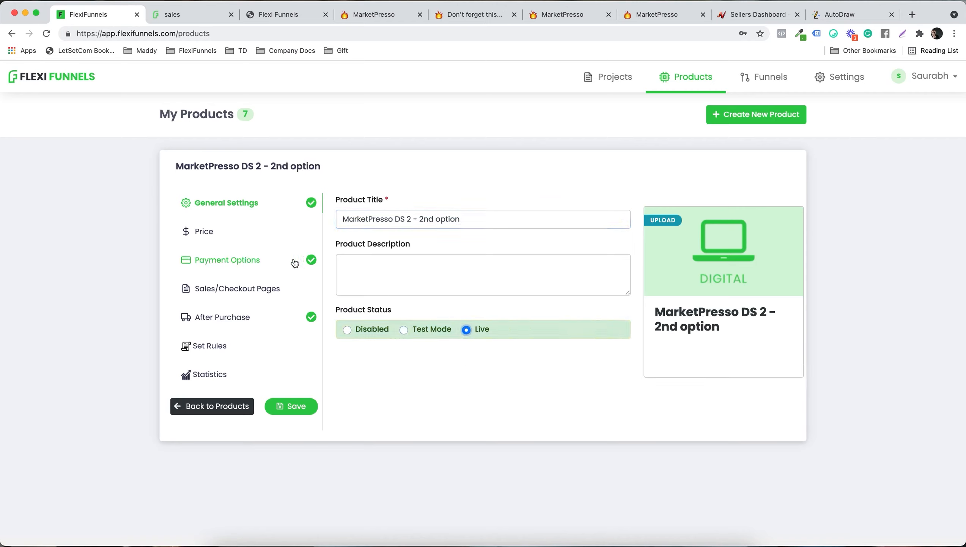
- Set a One Time Fee price of Rs 11 for the new product
{"action": "left_click", "coordinate": [264, 234]}
{"action": "left_click", "coordinate": [568, 219]}
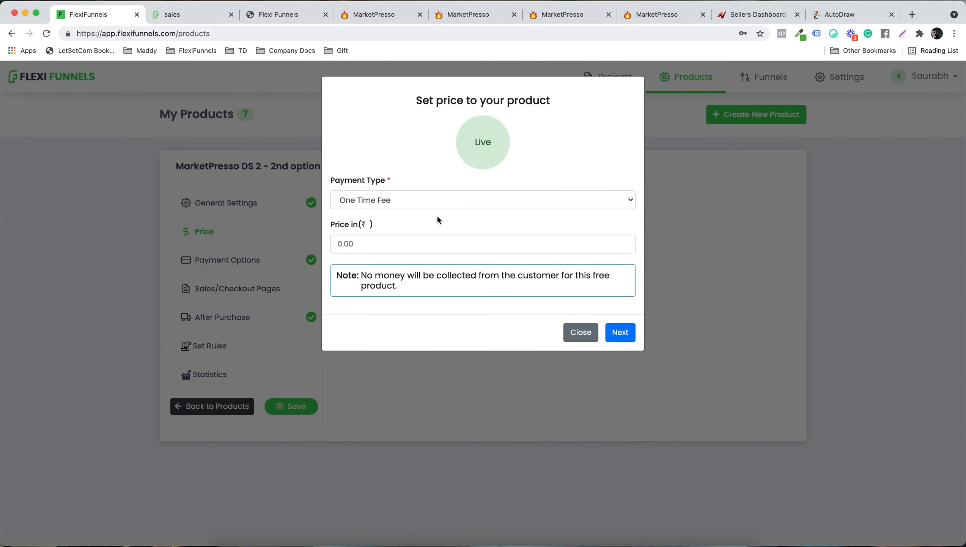
{"action": "type", "text": "11"}
{"action": "left_click", "coordinate": [620, 331]}
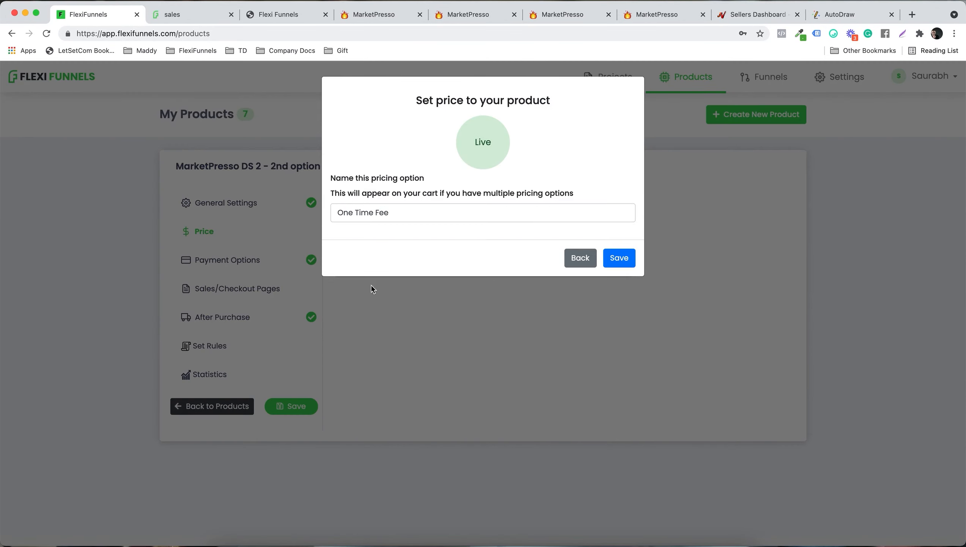
{"action": "left_click", "coordinate": [623, 256]}
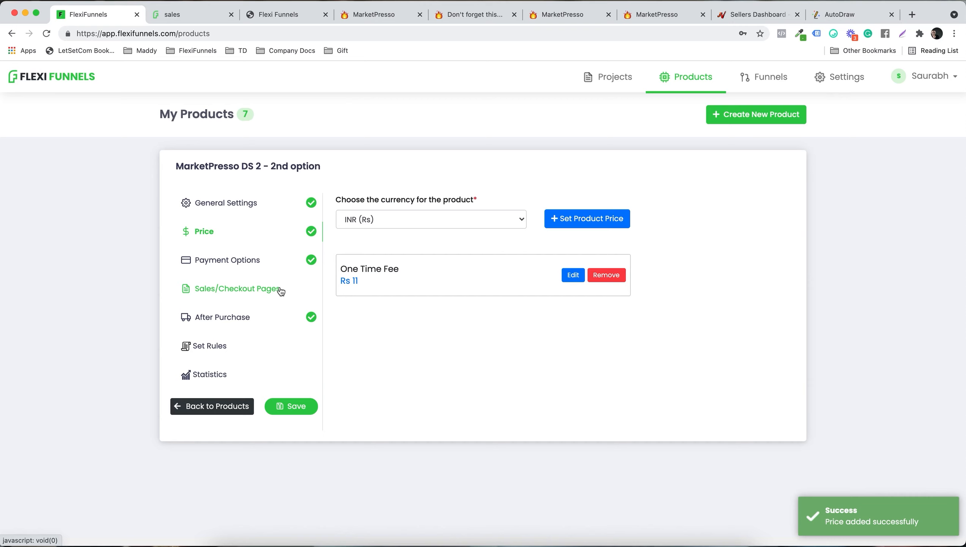
- Assign the MarketPresso DS 2 Sales page from the Flexi Funnel Demo project as the product's sales page
{"action": "left_click", "coordinate": [253, 288]}
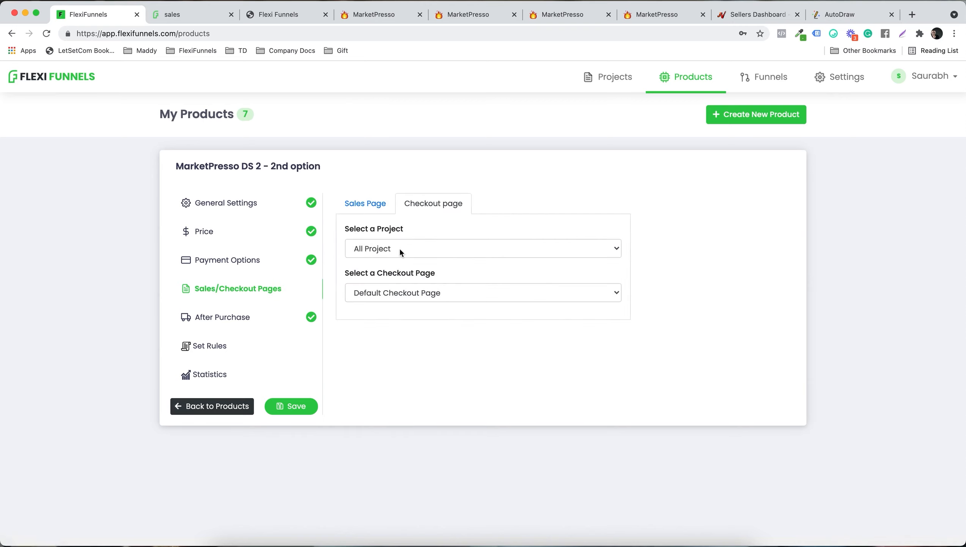
{"action": "left_click", "coordinate": [364, 204]}
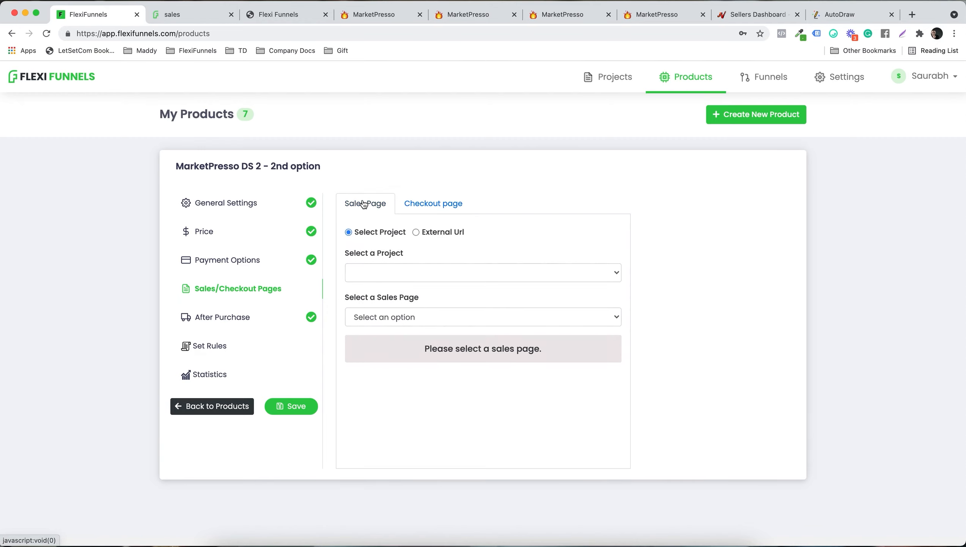
{"action": "left_click", "coordinate": [381, 273]}
{"action": "left_click", "coordinate": [406, 299]}
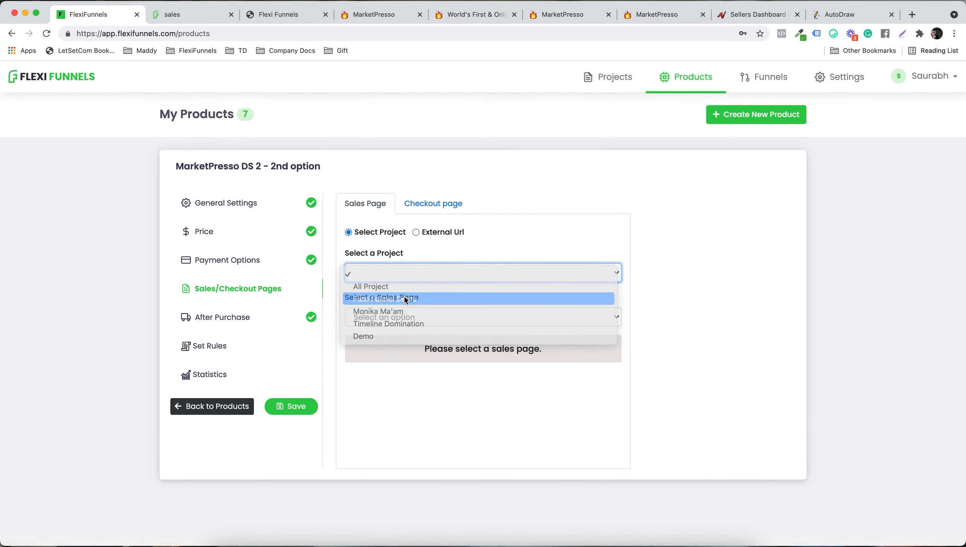
{"action": "left_click", "coordinate": [403, 318]}
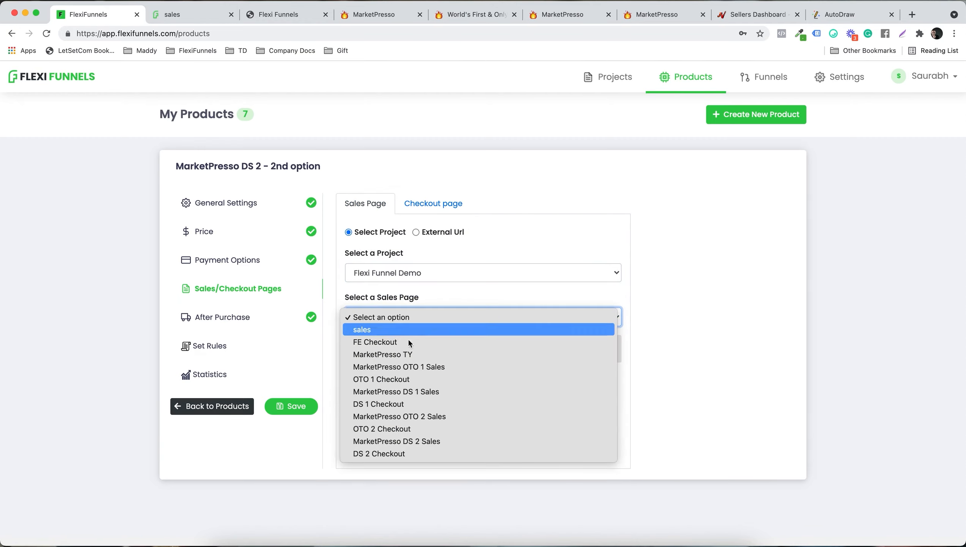
{"action": "left_click", "coordinate": [424, 442]}
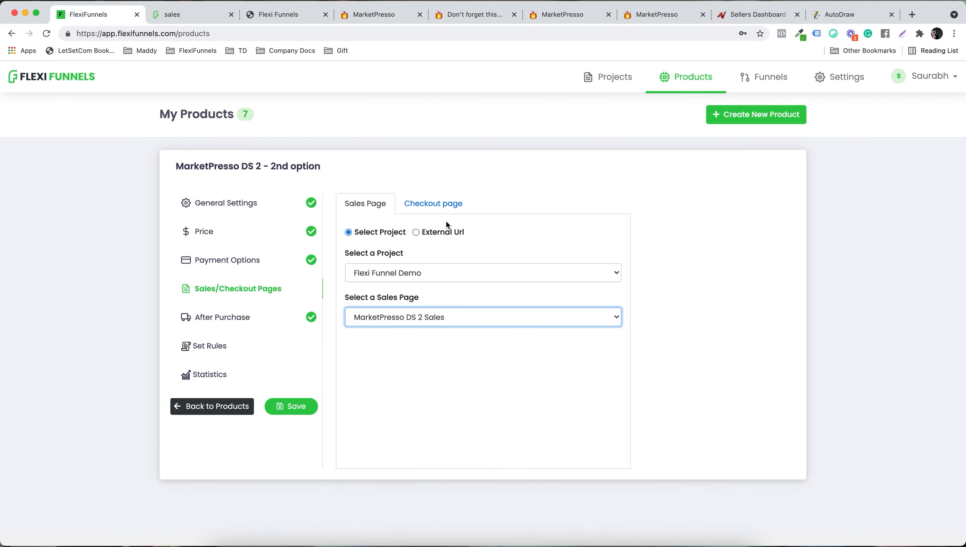
- Assign DS 2 Checkout from the Flexi Funnel Demo project as the product's checkout page
{"action": "left_click", "coordinate": [433, 204]}
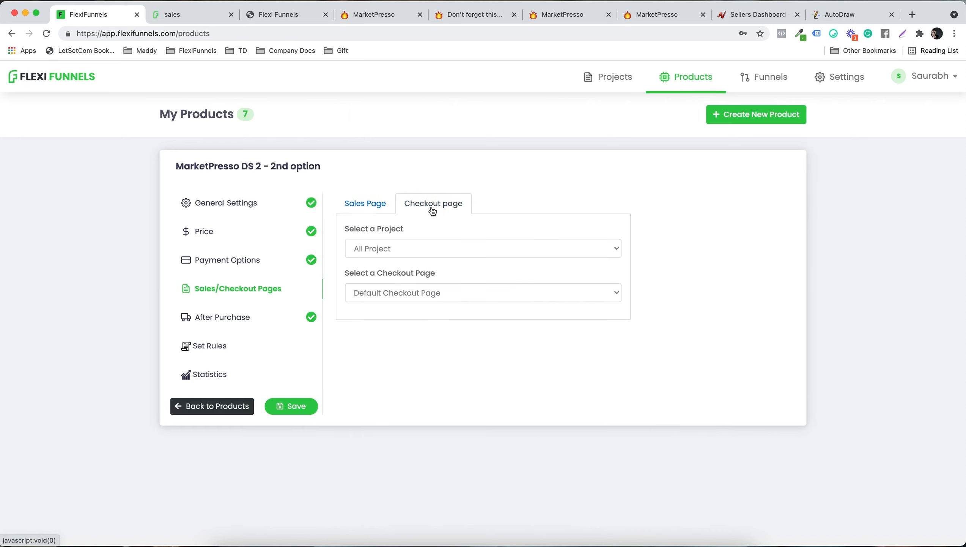
{"action": "left_click", "coordinate": [409, 255]}
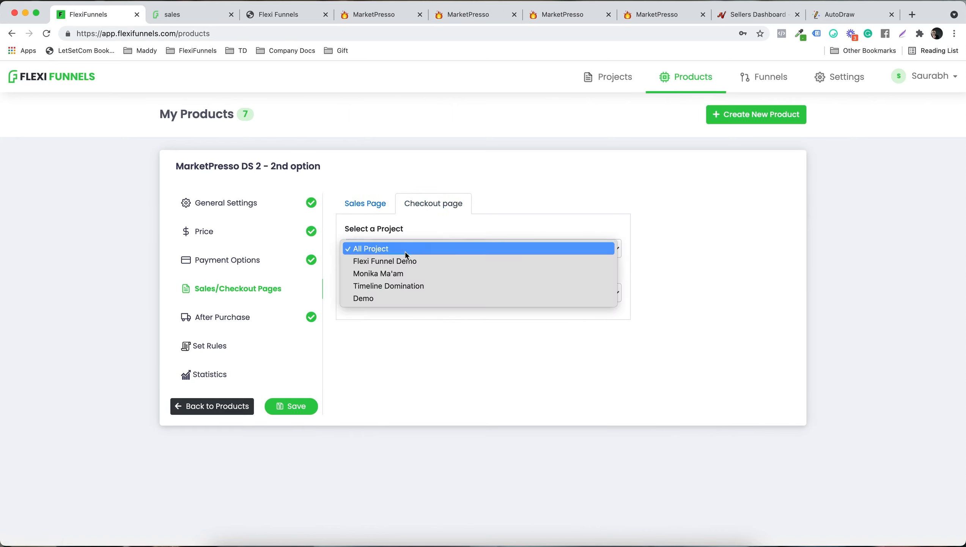
{"action": "left_click", "coordinate": [442, 265]}
{"action": "left_click", "coordinate": [422, 295]}
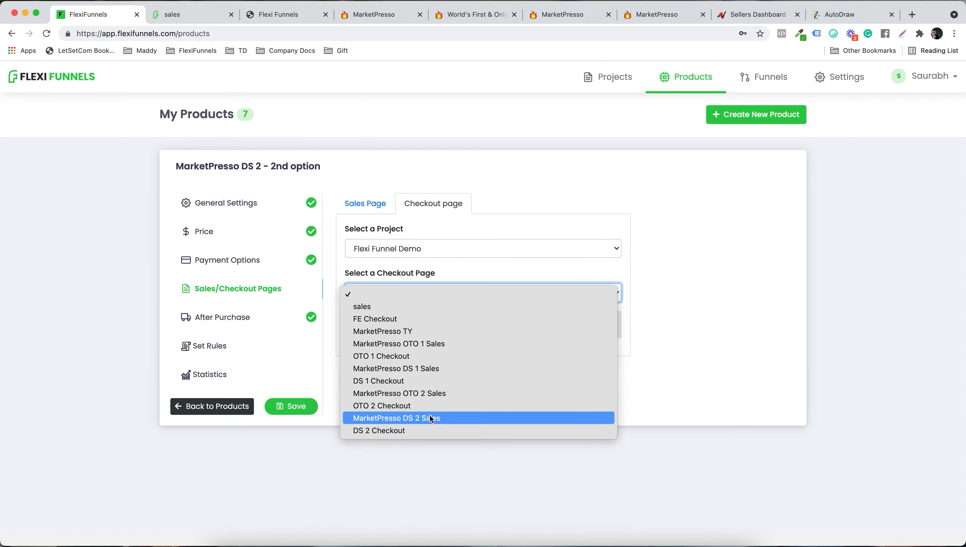
{"action": "left_click", "coordinate": [424, 426]}
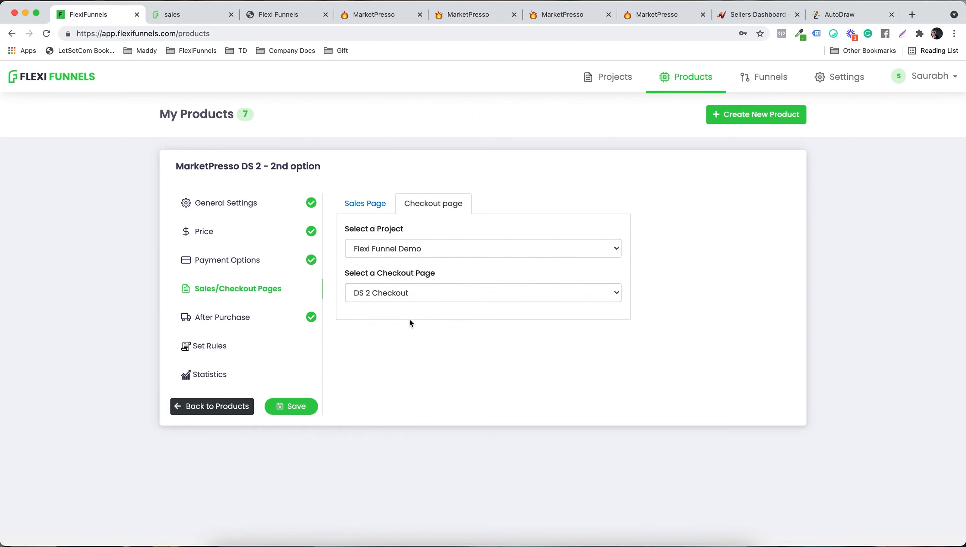
{"action": "left_click", "coordinate": [403, 292]}
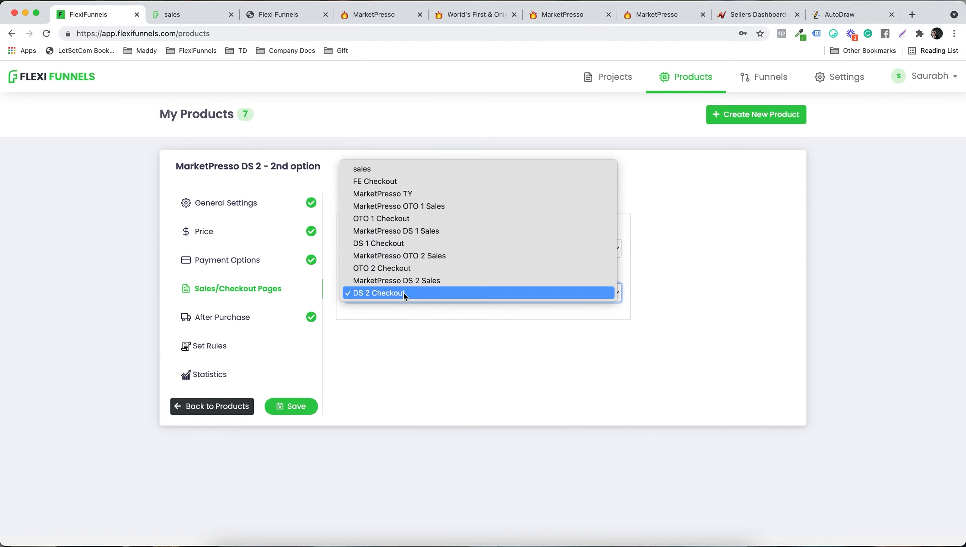
{"action": "left_click", "coordinate": [417, 312]}
- Enter the support email, send buyers to Flexi Funnel Demo's MarketPresso TY thank you page after purchase, and save the product, returning to the product list
{"action": "left_click", "coordinate": [223, 317]}
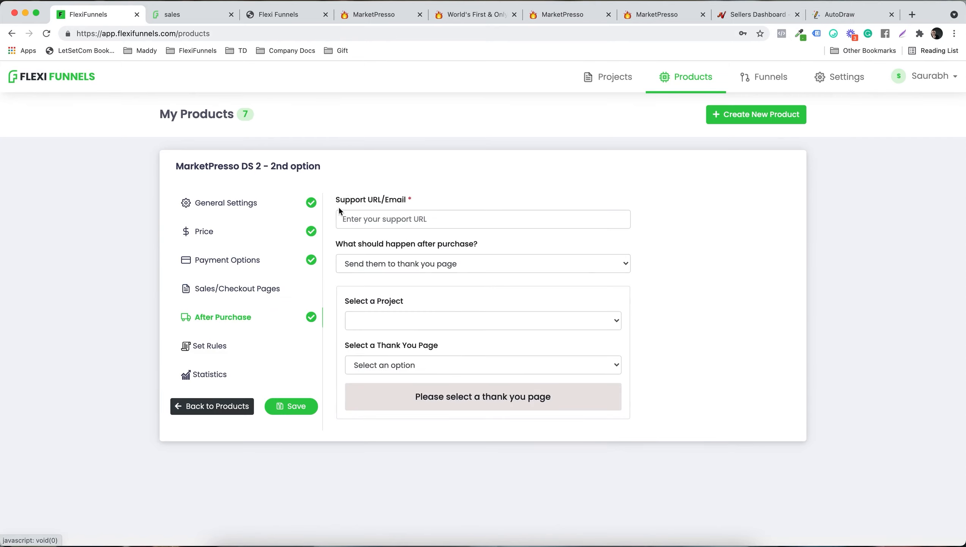
{"action": "left_click", "coordinate": [369, 219]}
{"action": "left_click", "coordinate": [401, 264]}
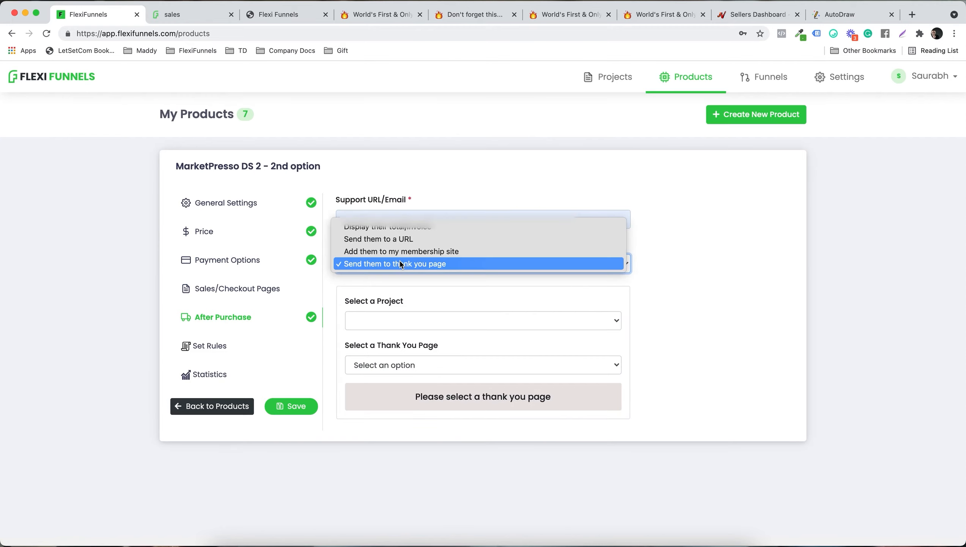
{"action": "left_click", "coordinate": [399, 263]}
{"action": "left_click", "coordinate": [384, 321]}
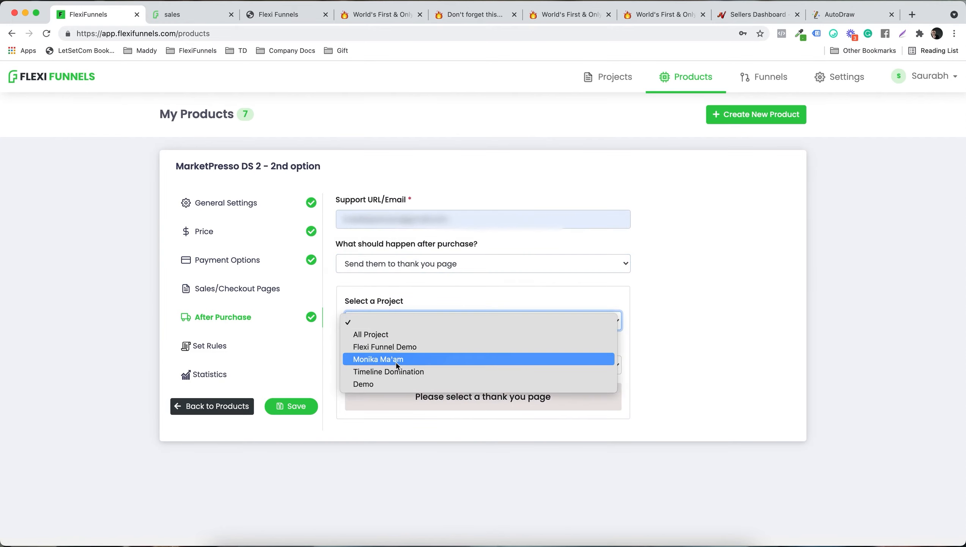
{"action": "left_click", "coordinate": [395, 346]}
{"action": "left_click", "coordinate": [401, 366]}
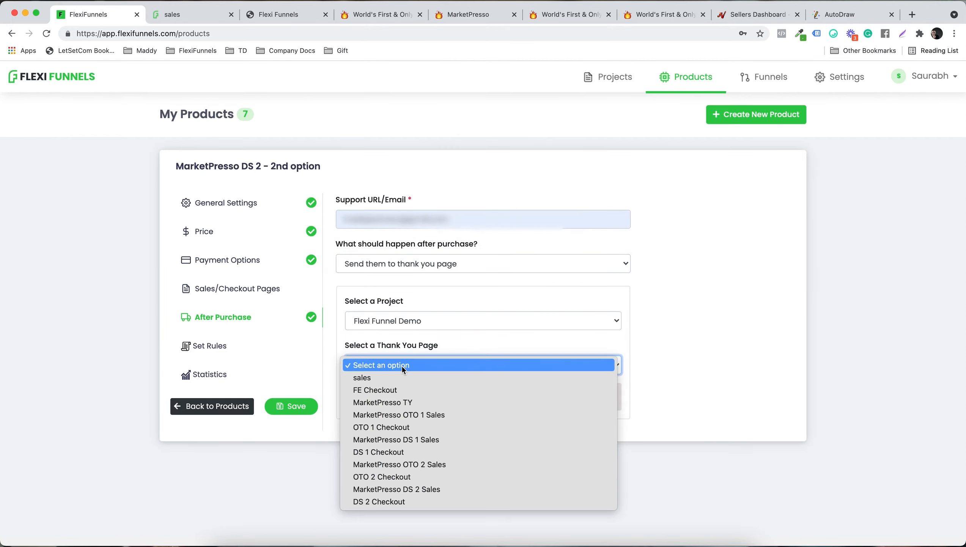
{"action": "left_click", "coordinate": [425, 403]}
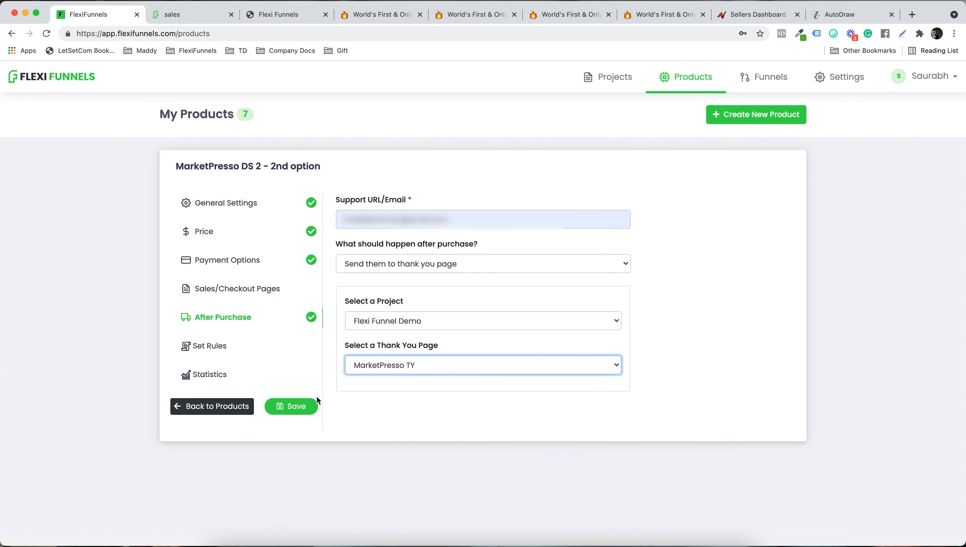
{"action": "left_click", "coordinate": [289, 408]}
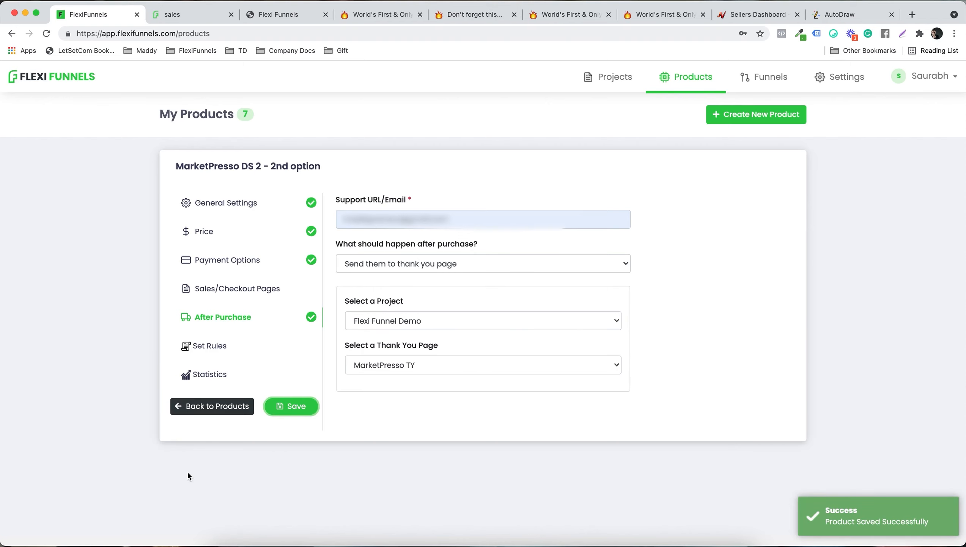
{"action": "left_click", "coordinate": [225, 407]}
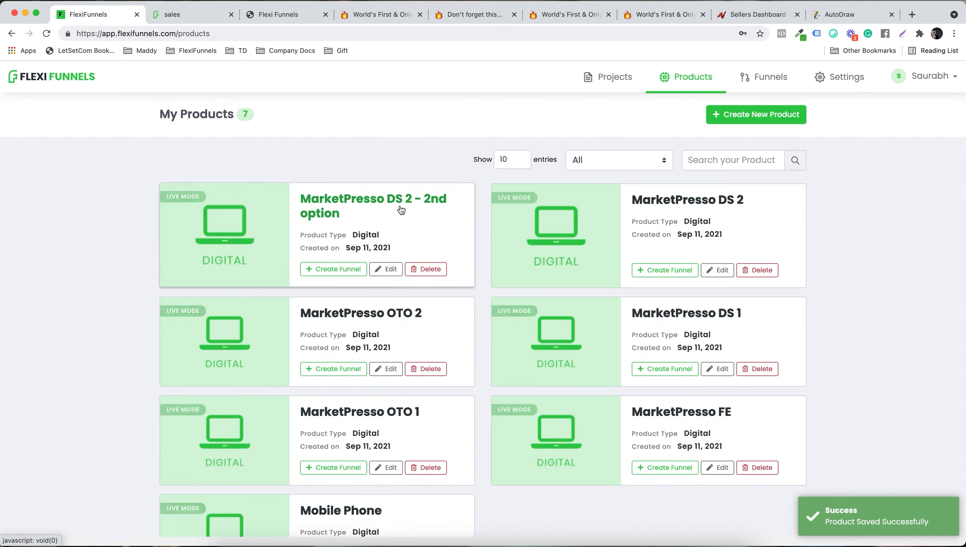
- Open MarketPresso Demo Funnel and review where the purchase path of MarketPresso DS 1 leads
{"action": "left_click", "coordinate": [619, 81]}
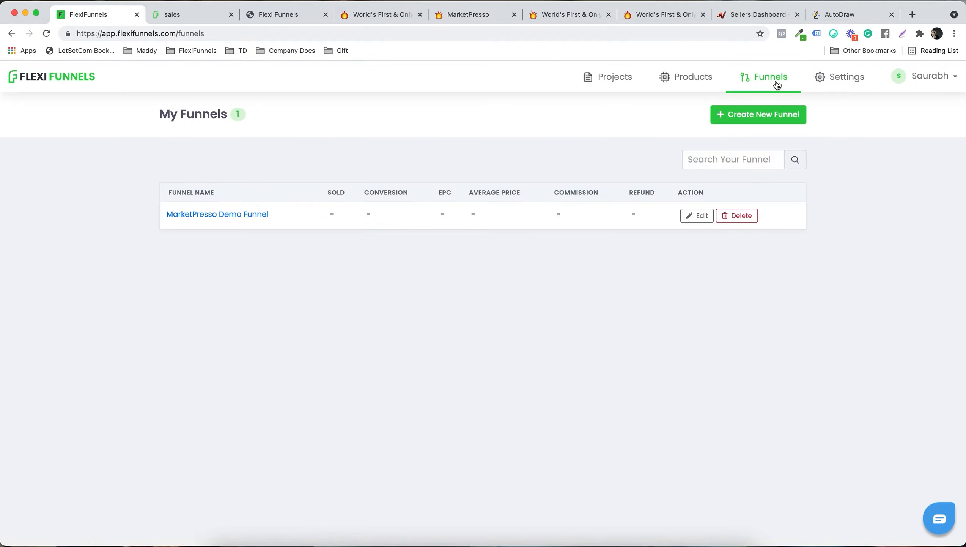
{"action": "left_click", "coordinate": [690, 222]}
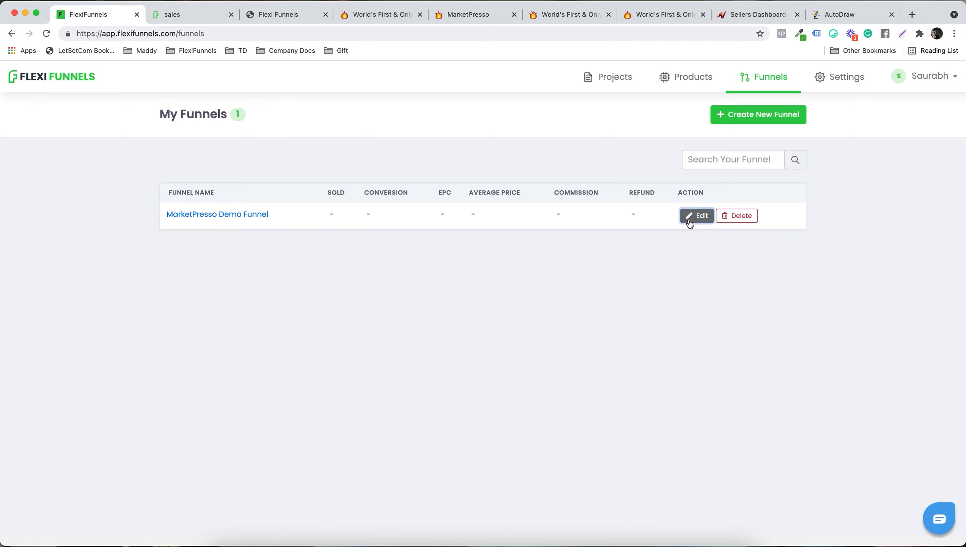
{"action": "scroll", "coordinate": [497, 342], "scroll_direction": "down", "scroll_amount": 2}
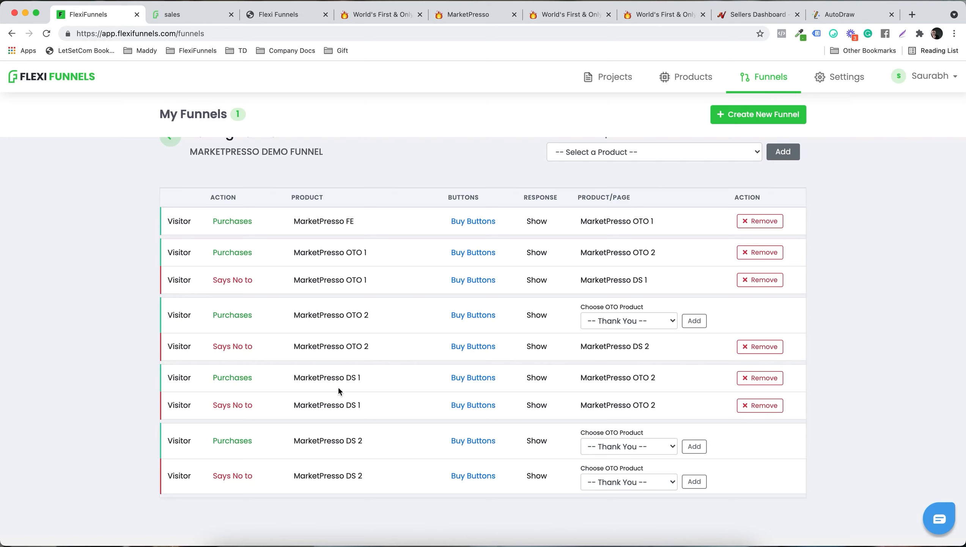
{"action": "mouse_move", "coordinate": [344, 380]}
{"action": "left_mouse_down"}
{"action": "mouse_move", "coordinate": [323, 379]}
{"action": "mouse_move", "coordinate": [348, 382]}
{"action": "left_mouse_up"}
{"action": "left_click", "coordinate": [319, 379]}
{"action": "left_click", "coordinate": [348, 383]}
{"action": "mouse_move", "coordinate": [592, 377]}
{"action": "left_mouse_down"}
{"action": "mouse_move", "coordinate": [639, 377]}
{"action": "mouse_move", "coordinate": [602, 379]}
{"action": "mouse_move", "coordinate": [632, 379]}
{"action": "mouse_move", "coordinate": [612, 374]}
{"action": "left_mouse_up"}
{"action": "left_click", "coordinate": [602, 378]}
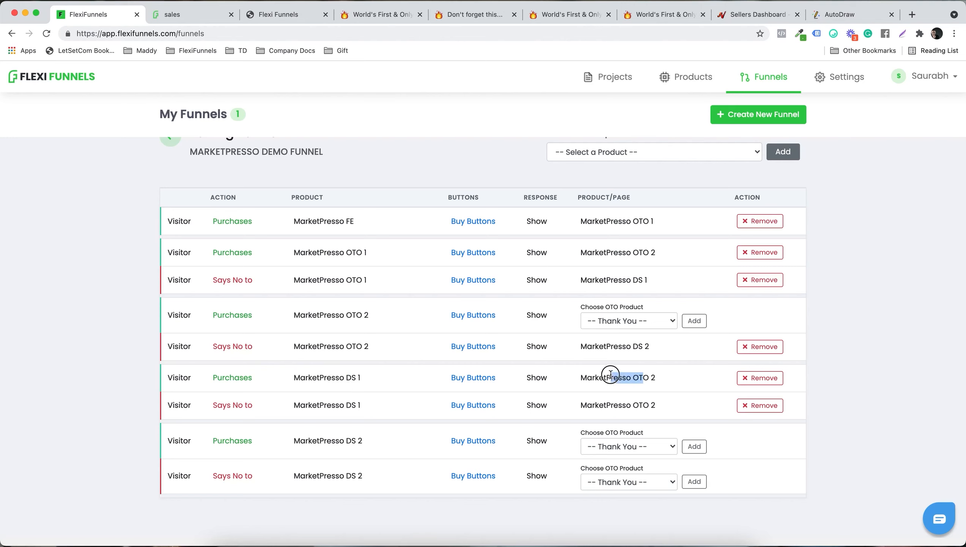
{"action": "left_click", "coordinate": [611, 374]}
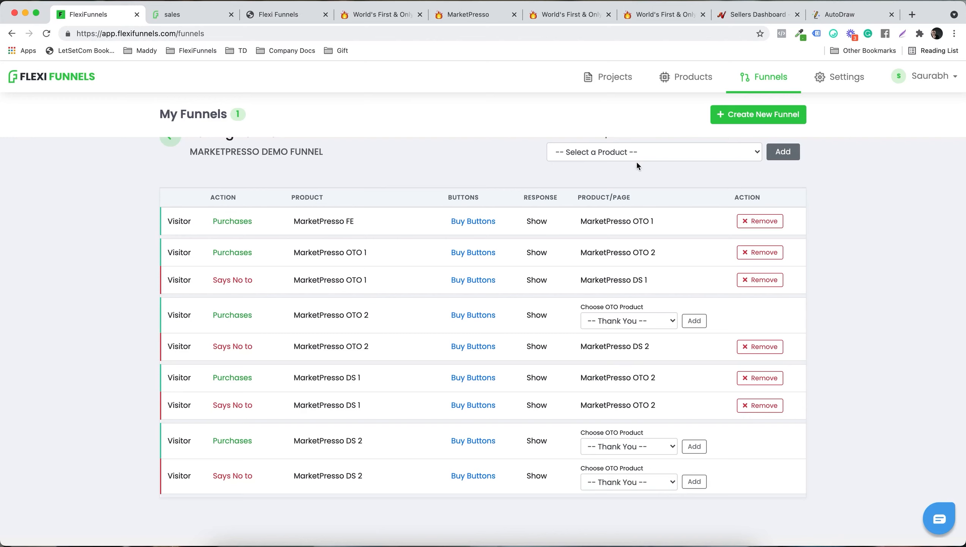
- Remove the destination shown to visitors who decline MarketPresso DS 1, and confirm its deletion
{"action": "scroll", "coordinate": [651, 410], "scroll_direction": "up", "scroll_amount": 1}
{"action": "scroll", "coordinate": [651, 411], "scroll_direction": "down", "scroll_amount": 1}
{"action": "left_click", "coordinate": [763, 406]}
{"action": "left_click", "coordinate": [533, 339]}
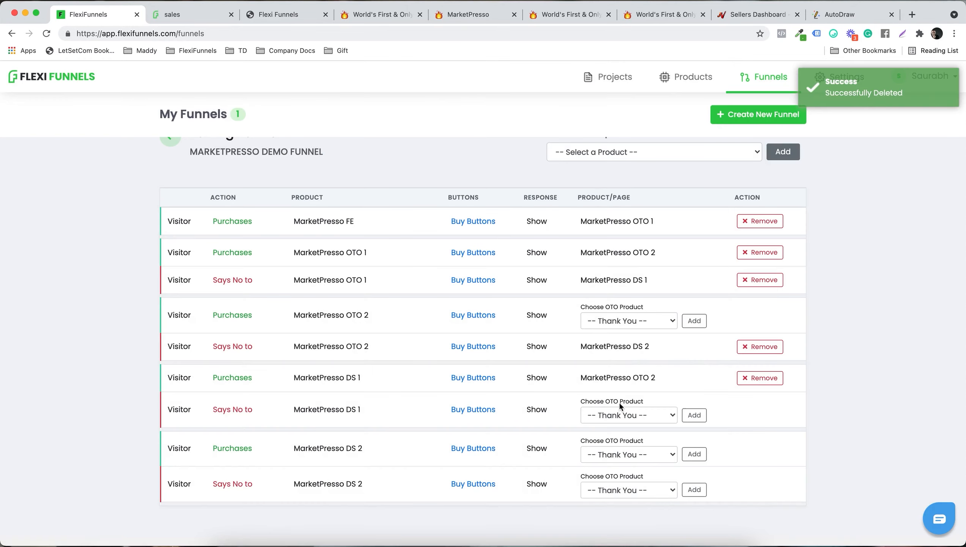
- Send visitors who say no to MarketPresso DS 1 to the product MarketPresso DS 2 - 2nd option
{"action": "left_click", "coordinate": [618, 415]}
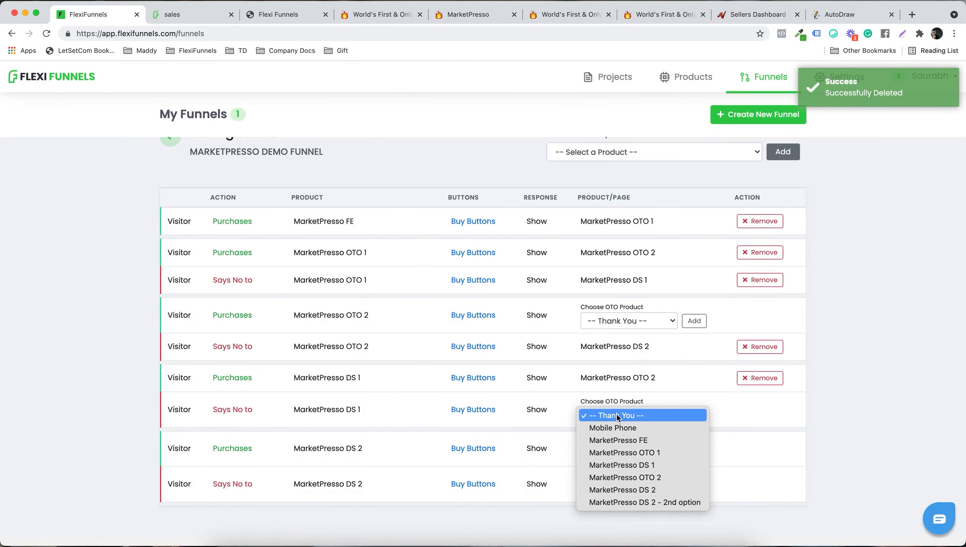
{"action": "left_click", "coordinate": [658, 502]}
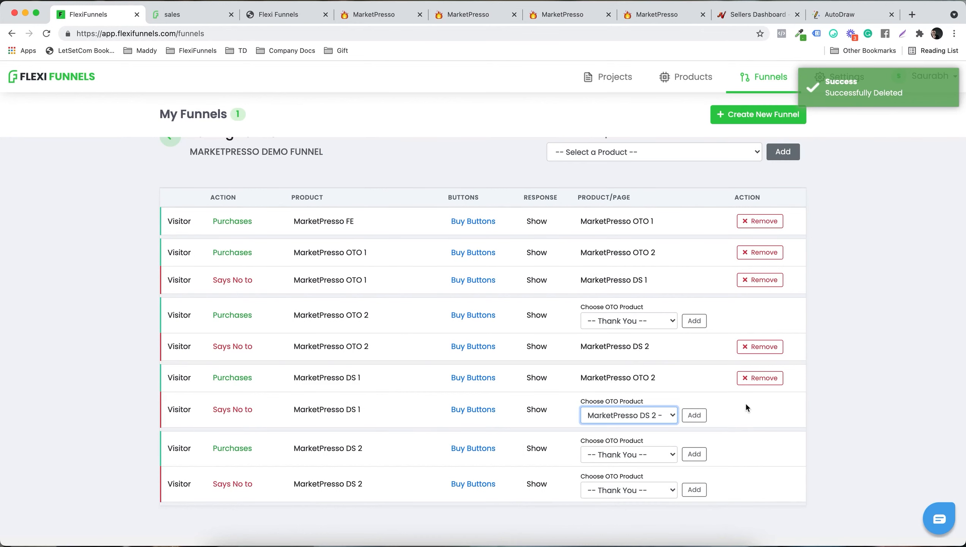
{"action": "left_click", "coordinate": [702, 419]}
{"action": "left_click", "coordinate": [701, 416]}
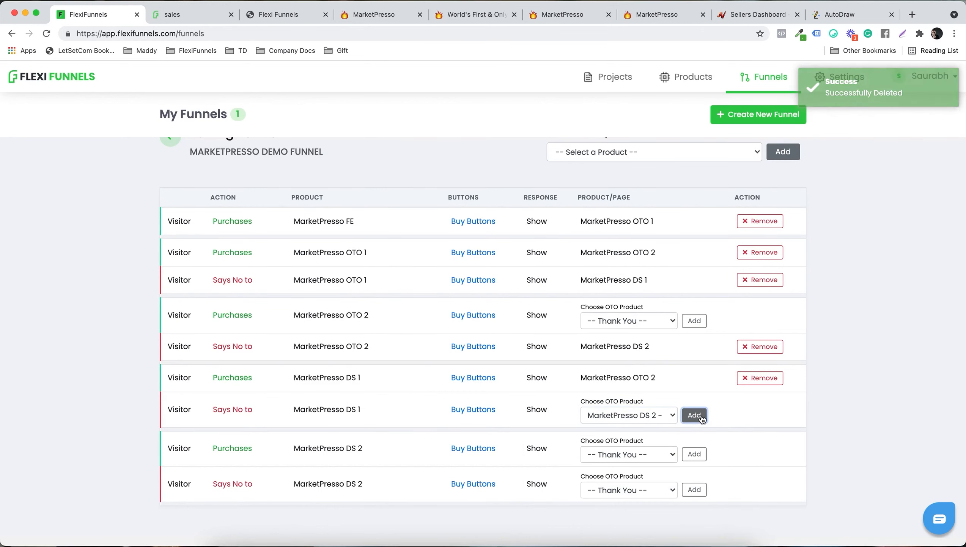
{"action": "scroll", "coordinate": [700, 413], "scroll_direction": "down", "scroll_amount": 3}
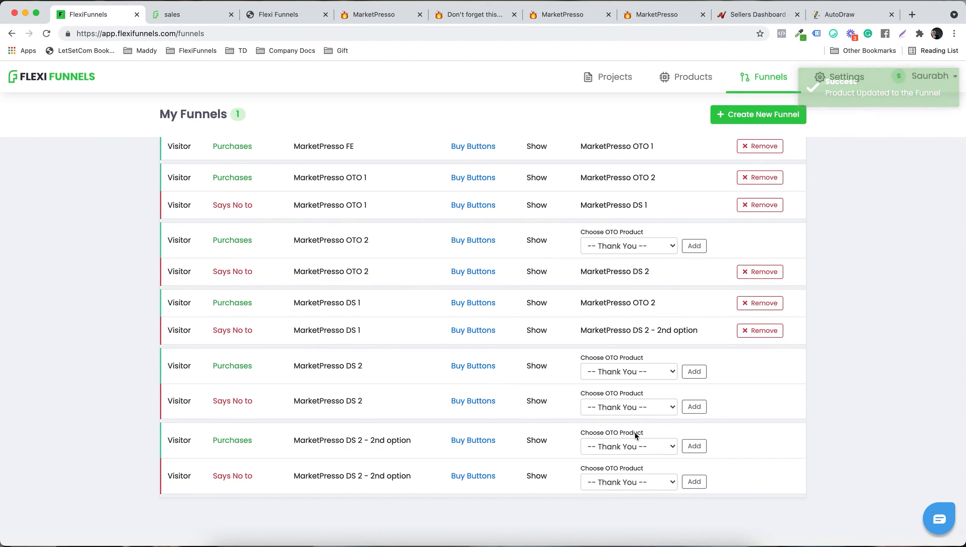
{"action": "left_click", "coordinate": [389, 476]}
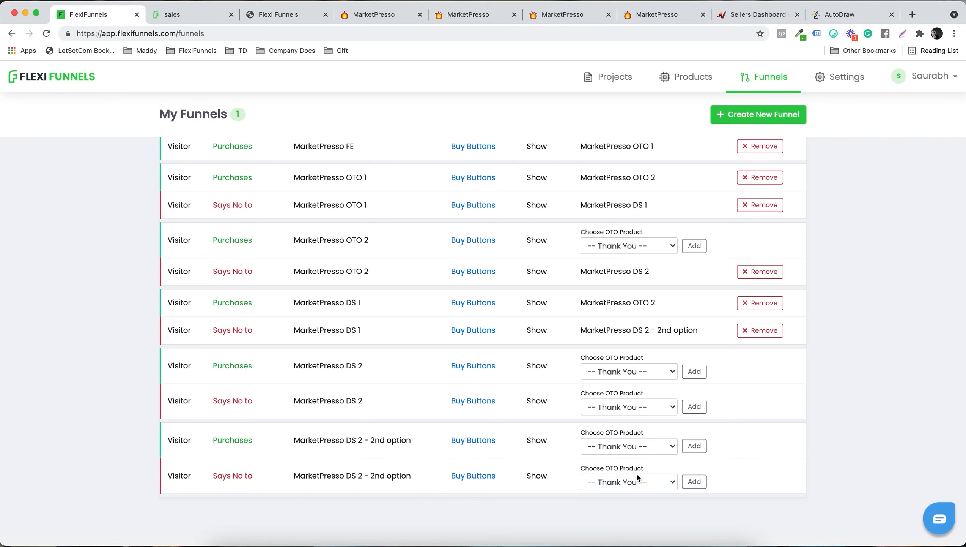
- Open the MarketPresso DS 2 Sales page of the Flexi Funnel Demo project in the page editor
{"action": "left_click", "coordinate": [615, 76]}
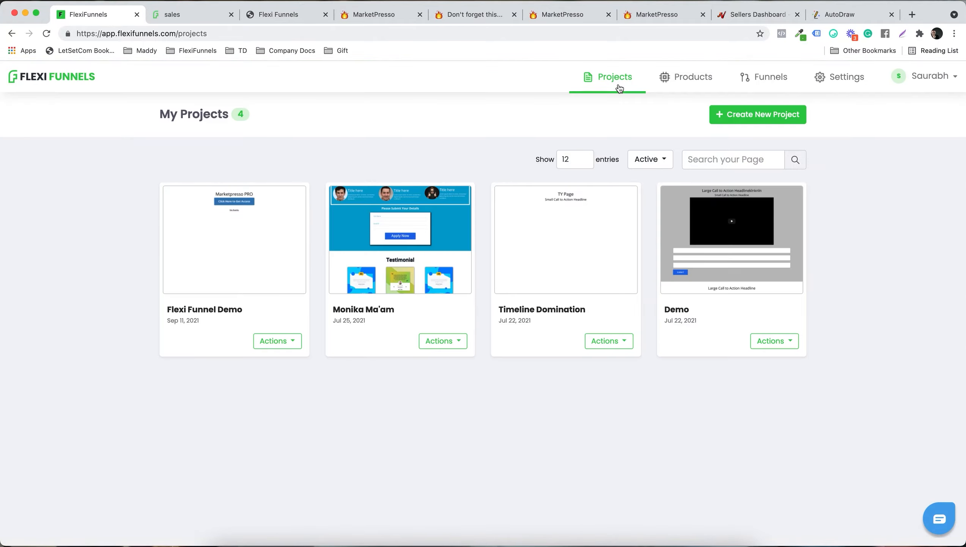
{"action": "left_click", "coordinate": [278, 340]}
{"action": "left_click", "coordinate": [267, 279]}
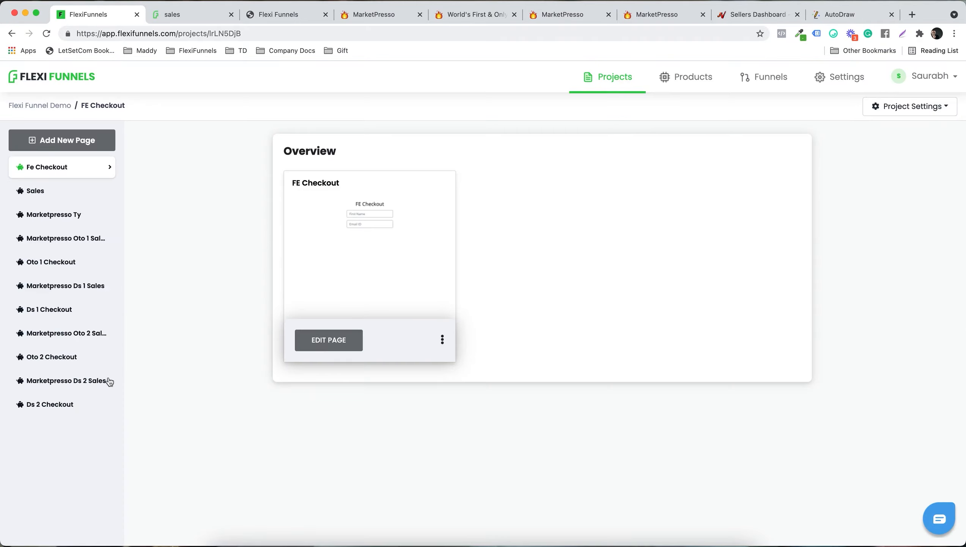
{"action": "left_click", "coordinate": [56, 387]}
{"action": "left_click", "coordinate": [348, 341]}
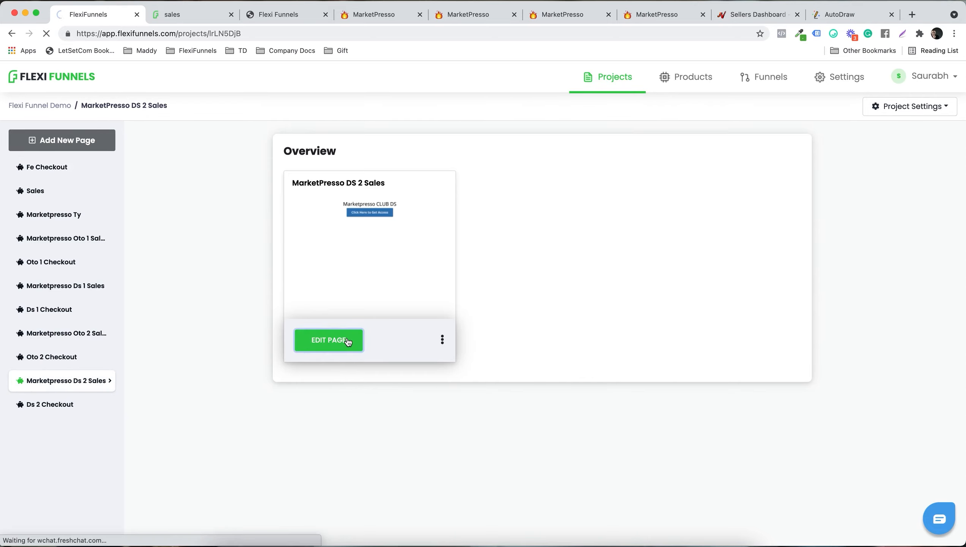
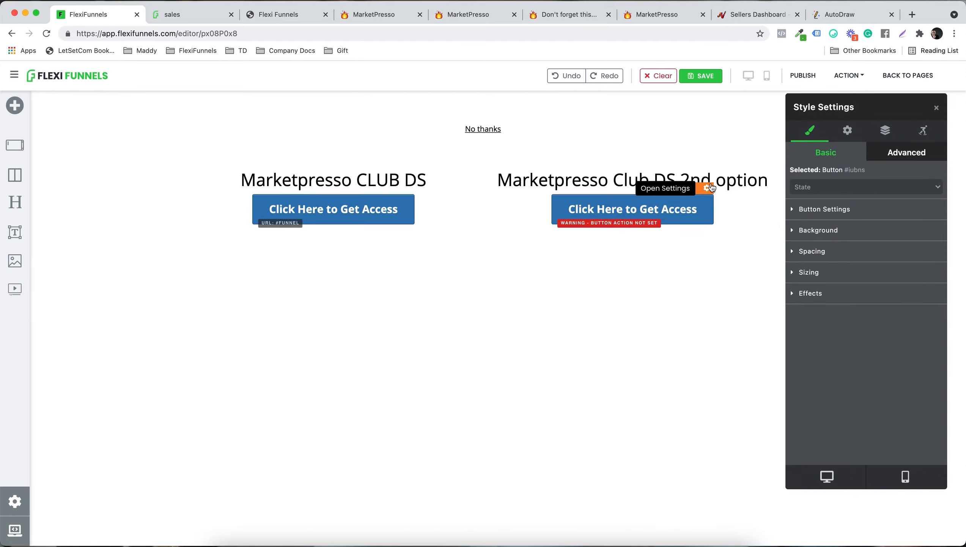
- Link the button under the Marketpresso Club DS 2nd option headline to the next step in MarketPresso Demo Funnel, and choose its product
{"action": "left_click", "coordinate": [846, 139]}
{"action": "left_click", "coordinate": [840, 227]}
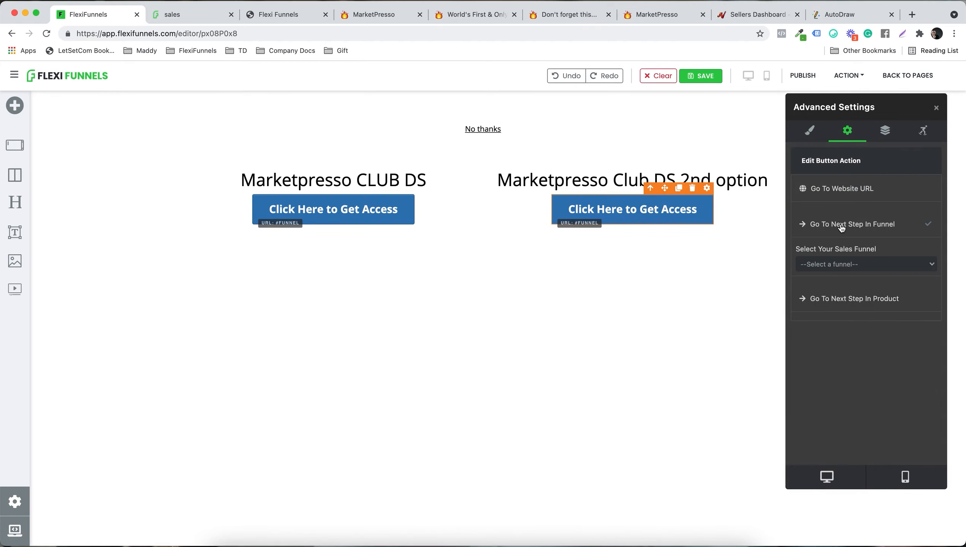
{"action": "left_click", "coordinate": [848, 267]}
{"action": "left_click", "coordinate": [847, 273]}
{"action": "left_click", "coordinate": [843, 291]}
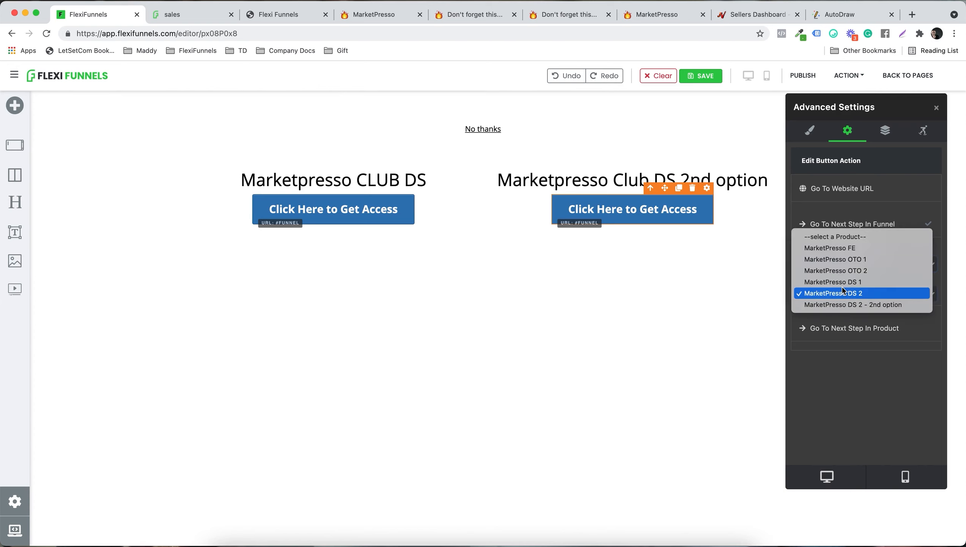
{"action": "left_click", "coordinate": [854, 359]}
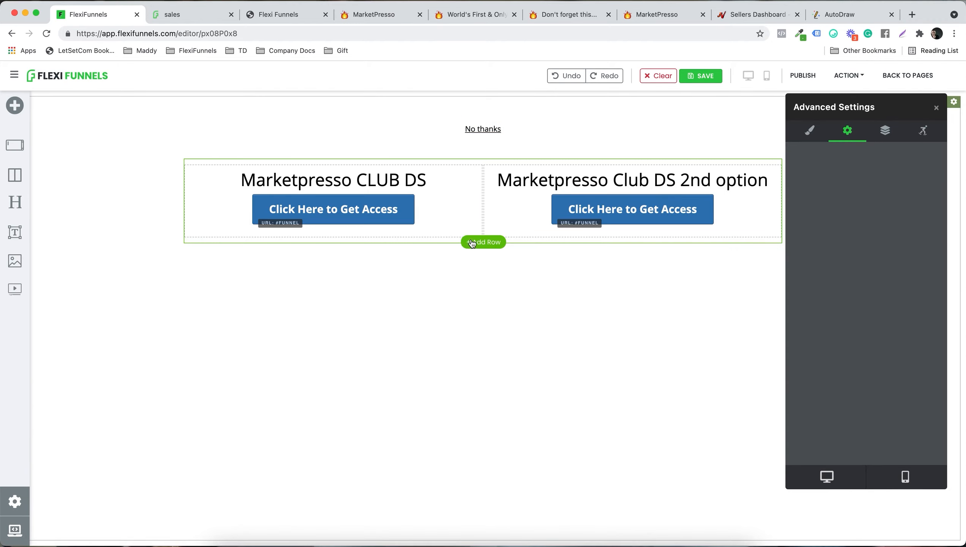
- Add a new row with a large headline below the two offer columns
{"action": "left_click", "coordinate": [477, 241]}
{"action": "left_click", "coordinate": [77, 209]}
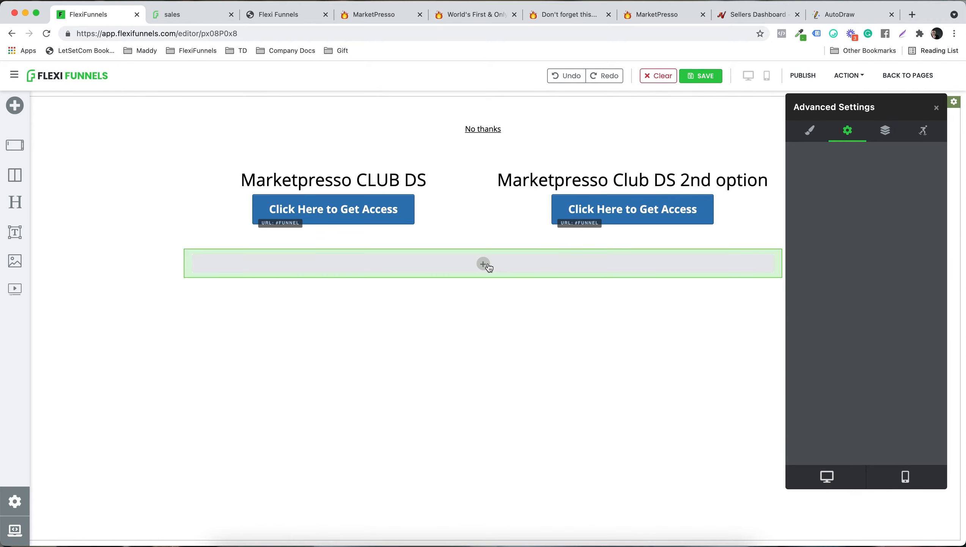
{"action": "left_click", "coordinate": [111, 210]}
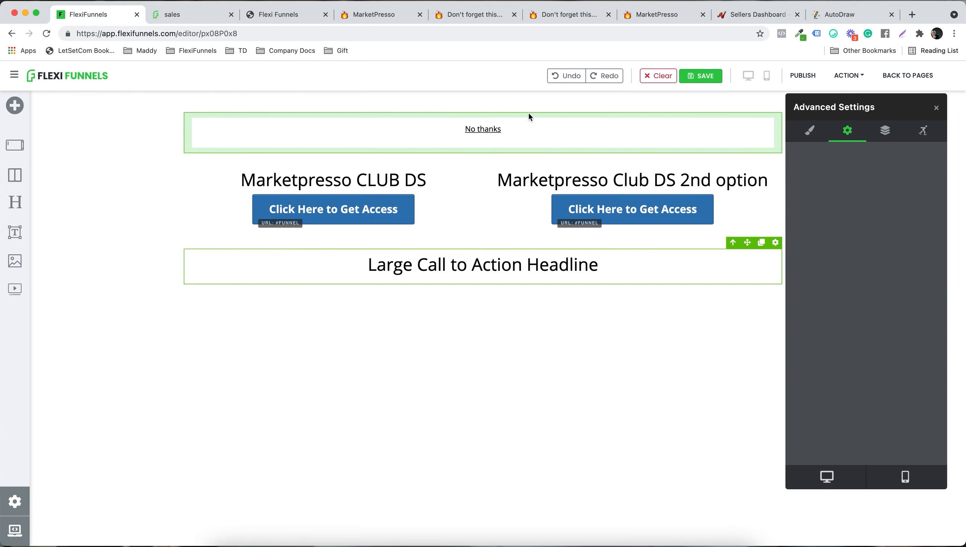
- Move the No thanks link from the top row to below the new headline, and publish the page
{"action": "left_click_drag", "start_coordinate": [468, 111], "coordinate": [460, 269]}
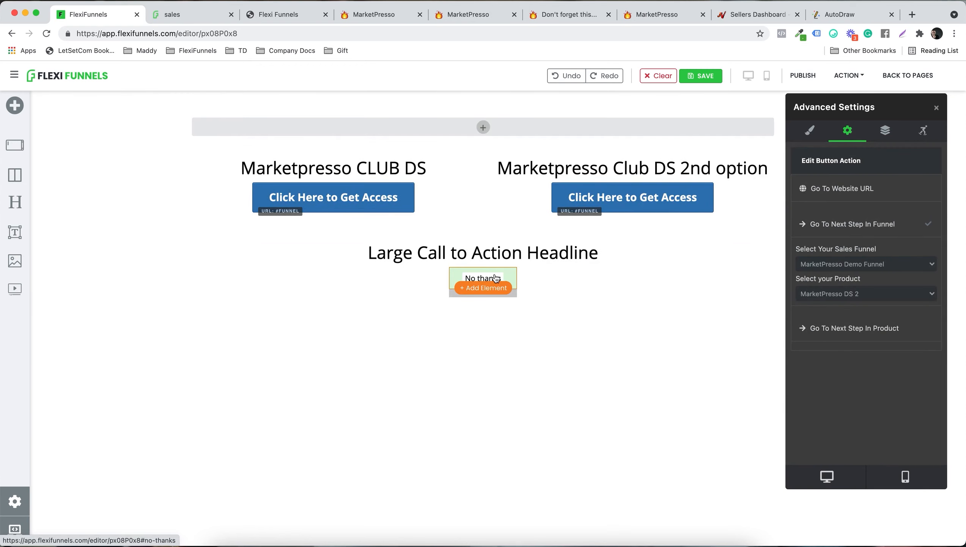
{"action": "left_click", "coordinate": [483, 278]}
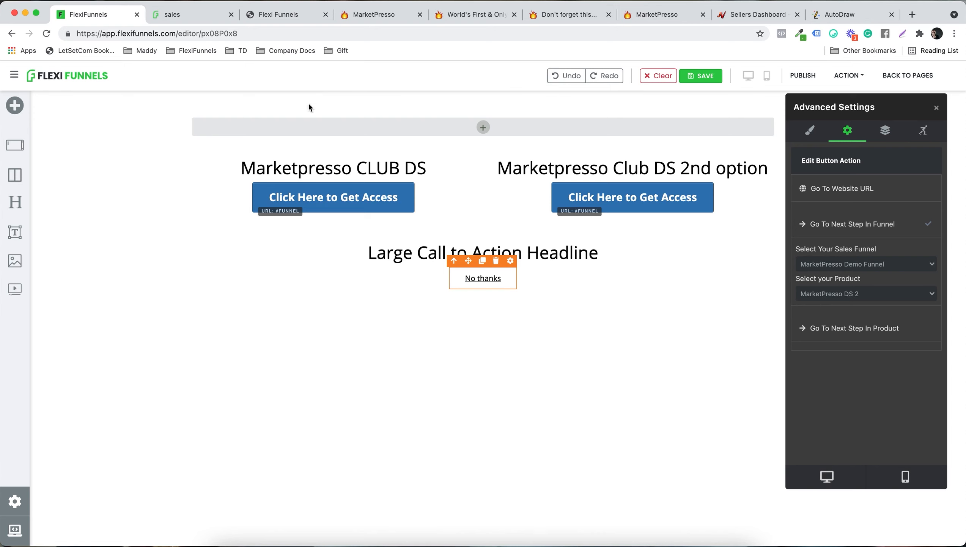
{"action": "left_click", "coordinate": [802, 76]}
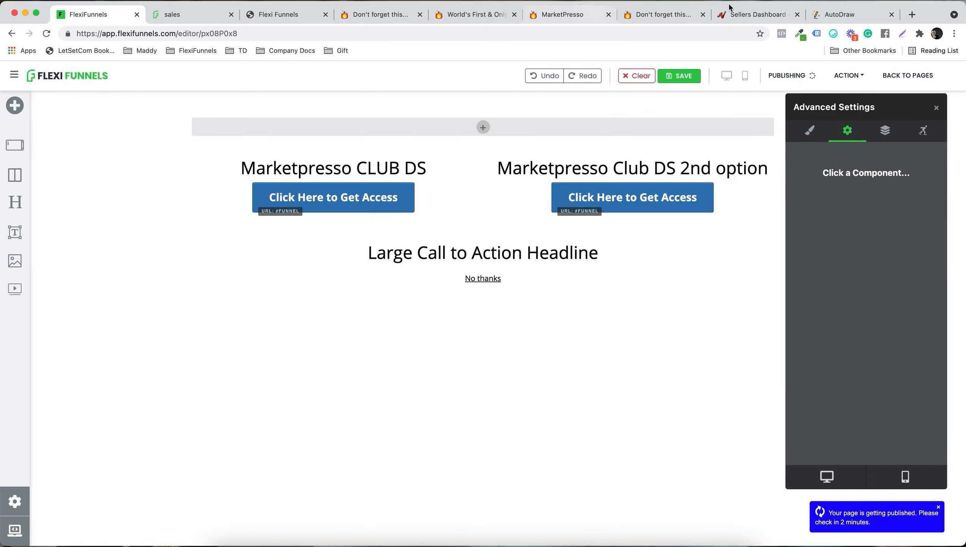
- Switch to the JVZoo sellers dashboard and compare its MarketPresso OTO listings with the buy options on the MarketPresso agency sales page
{"action": "left_click", "coordinate": [757, 15]}
{"action": "scroll", "coordinate": [521, 260], "scroll_direction": "down", "scroll_amount": 5}
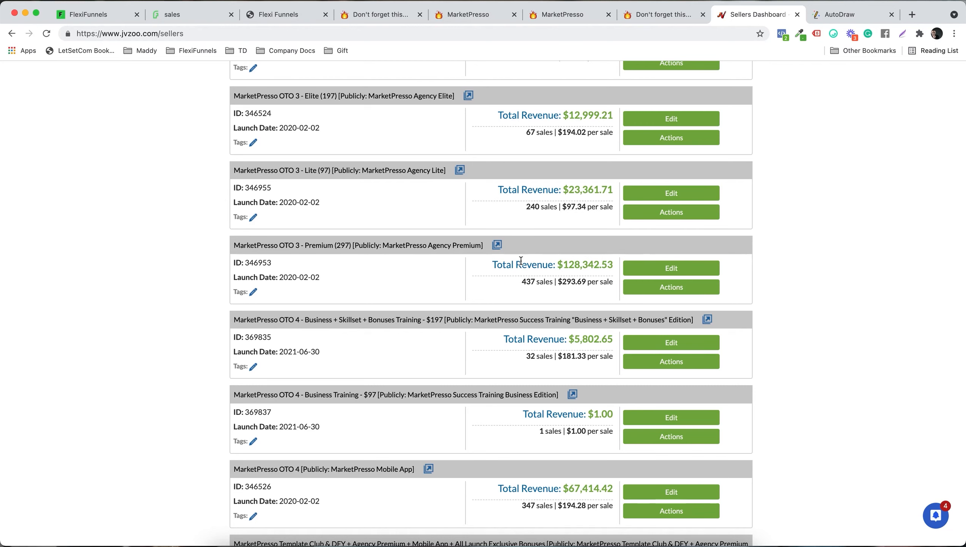
{"action": "scroll", "coordinate": [521, 260], "scroll_direction": "down", "scroll_amount": 1}
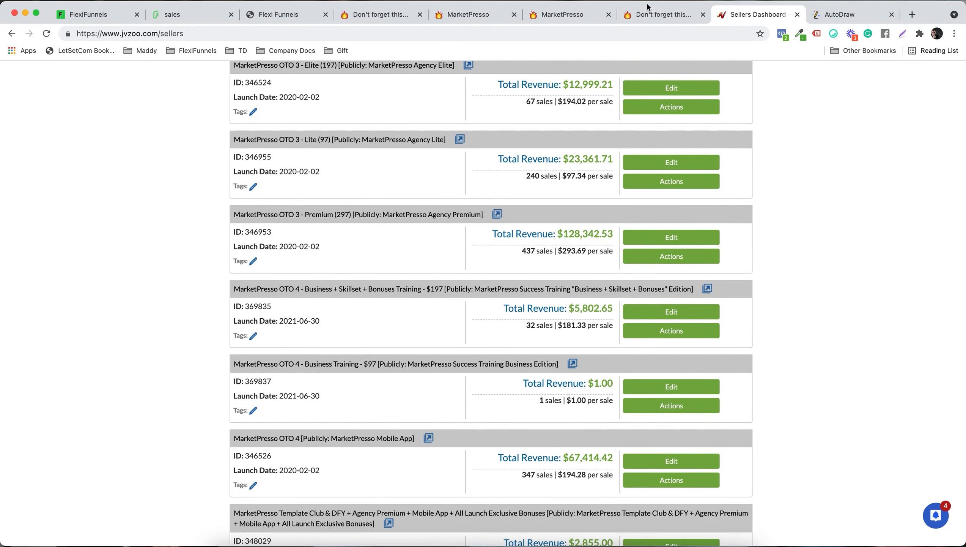
{"action": "left_click", "coordinate": [660, 14]}
{"action": "scroll", "coordinate": [531, 247], "scroll_direction": "down", "scroll_amount": 10}
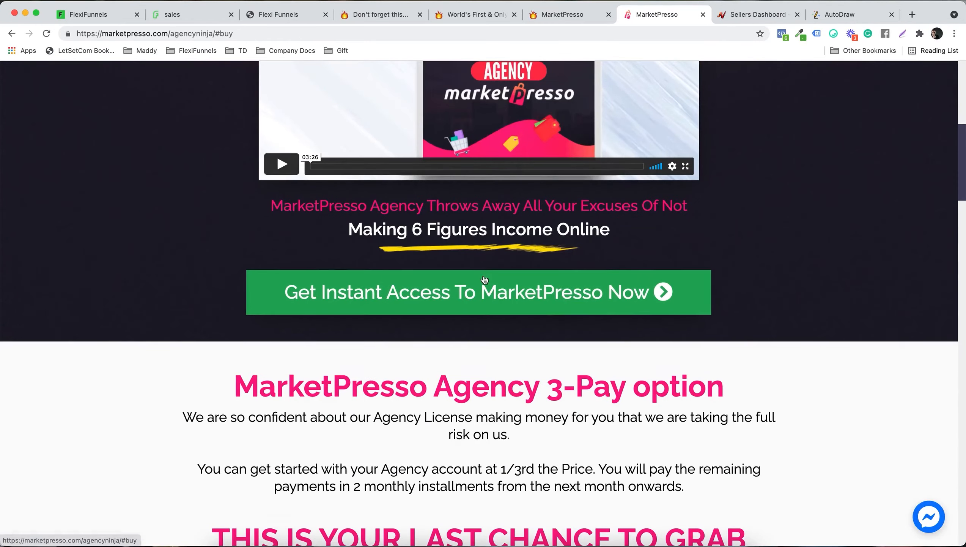
{"action": "scroll", "coordinate": [483, 275], "scroll_direction": "down", "scroll_amount": 15}
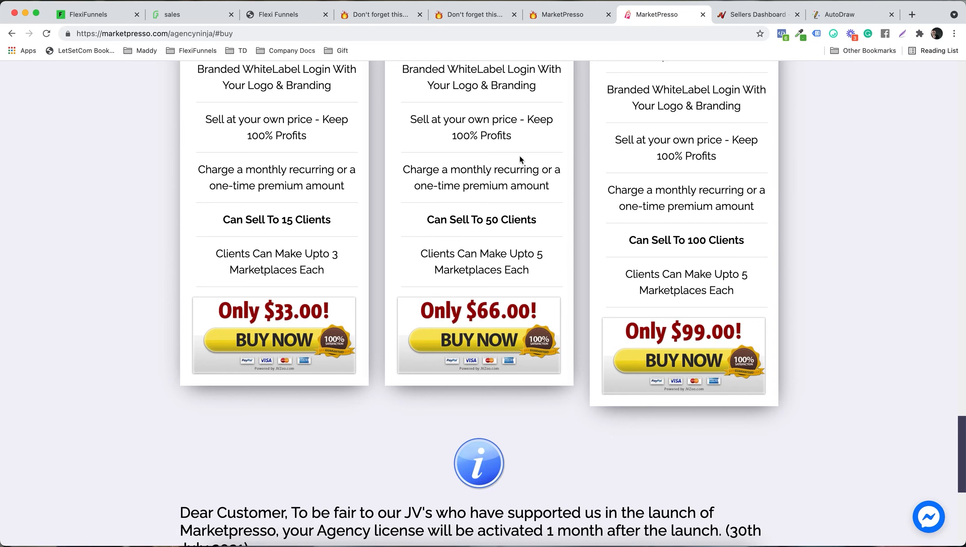
{"action": "scroll", "coordinate": [519, 154], "scroll_direction": "down", "scroll_amount": 2}
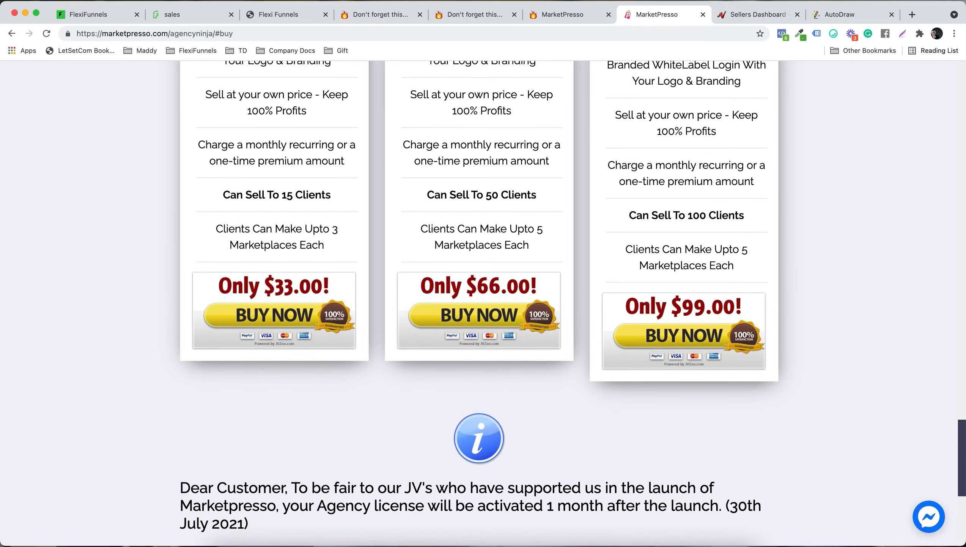
{"action": "left_click", "coordinate": [756, 14]}
{"action": "scroll", "coordinate": [416, 256], "scroll_direction": "down", "scroll_amount": 2}
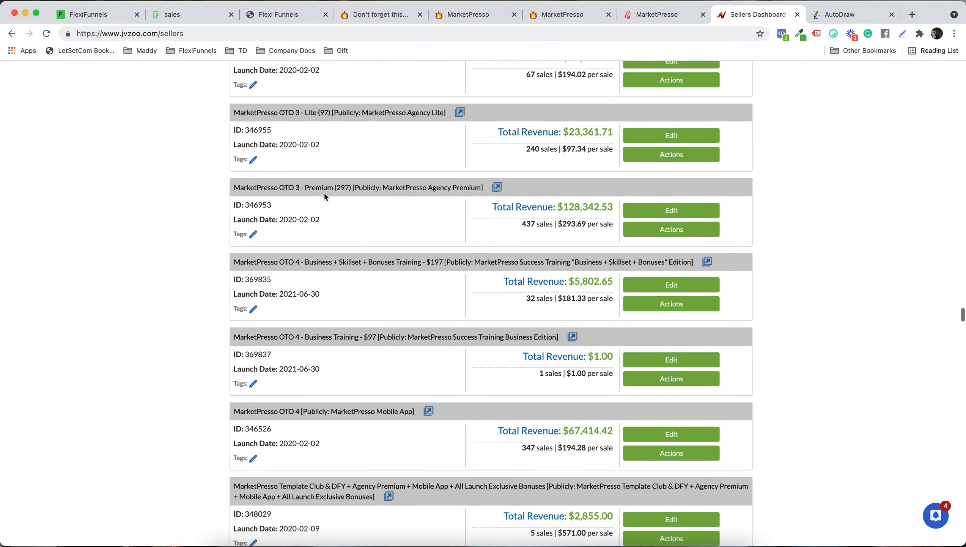
{"action": "scroll", "coordinate": [317, 143], "scroll_direction": "up", "scroll_amount": 2}
{"action": "scroll", "coordinate": [317, 143], "scroll_direction": "up", "scroll_amount": 5}
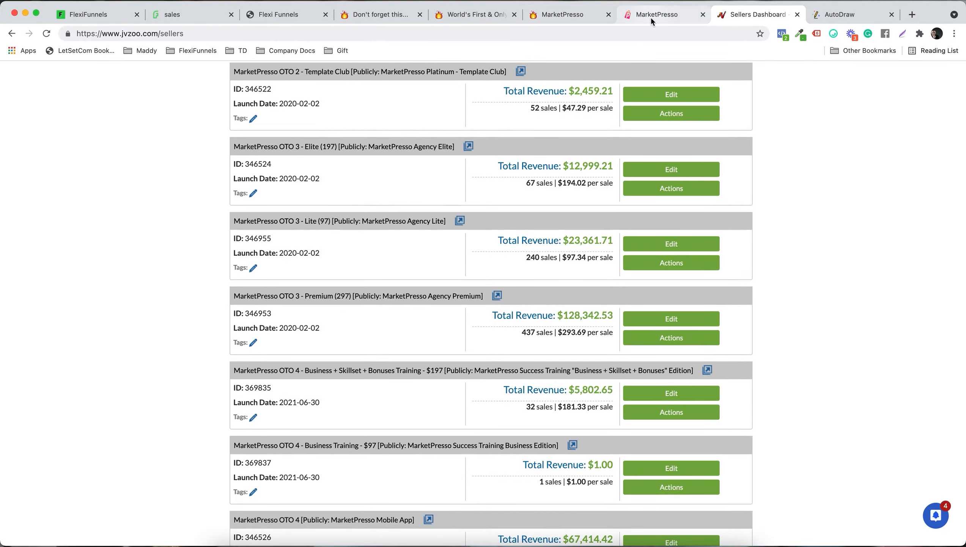
{"action": "scroll", "coordinate": [537, 256], "scroll_direction": "down", "scroll_amount": 20}
{"action": "scroll", "coordinate": [539, 258], "scroll_direction": "up", "scroll_amount": 20}
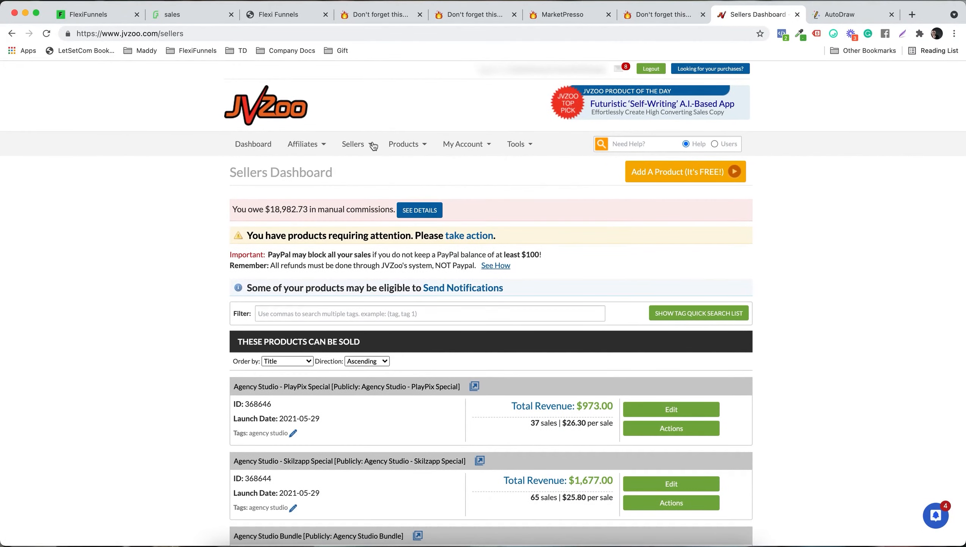
- Open JVZoo's sales funnels list in a new tab and postpone the outstanding invoice notice
{"action": "left_click", "coordinate": [372, 145]}
{"action": "left_click", "coordinate": [384, 211]}
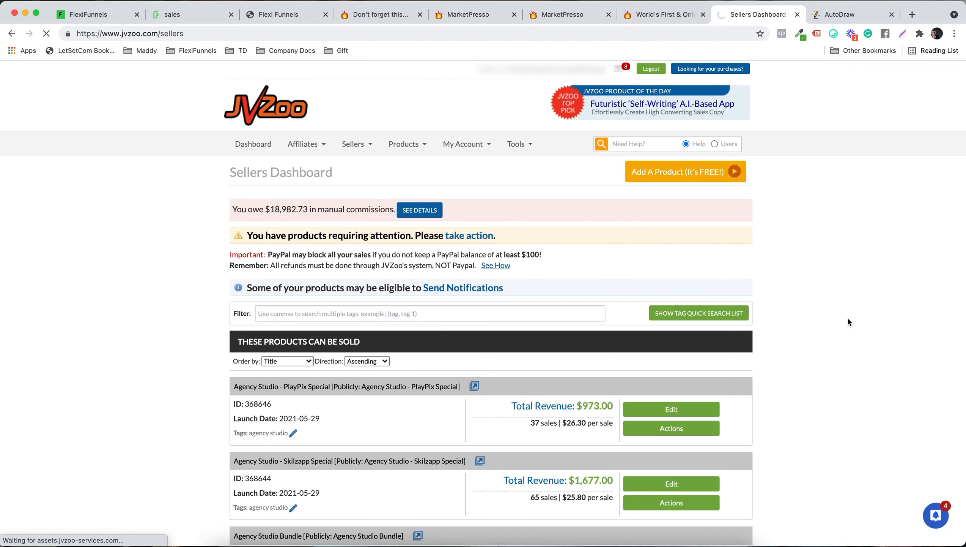
{"action": "left_click", "coordinate": [360, 143]}
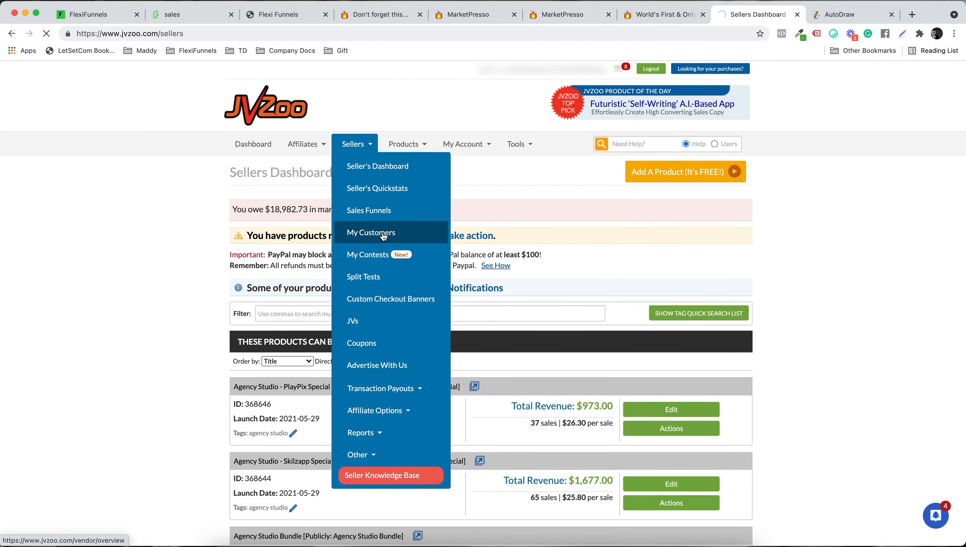
{"action": "right_click", "coordinate": [384, 214]}
{"action": "left_click", "coordinate": [405, 216]}
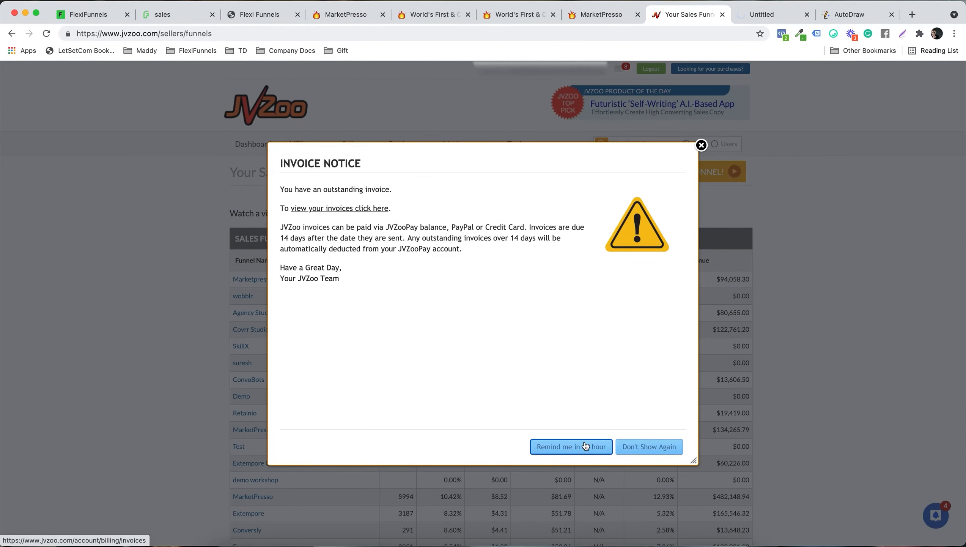
{"action": "left_click", "coordinate": [582, 446]}
{"action": "left_click", "coordinate": [757, 22]}
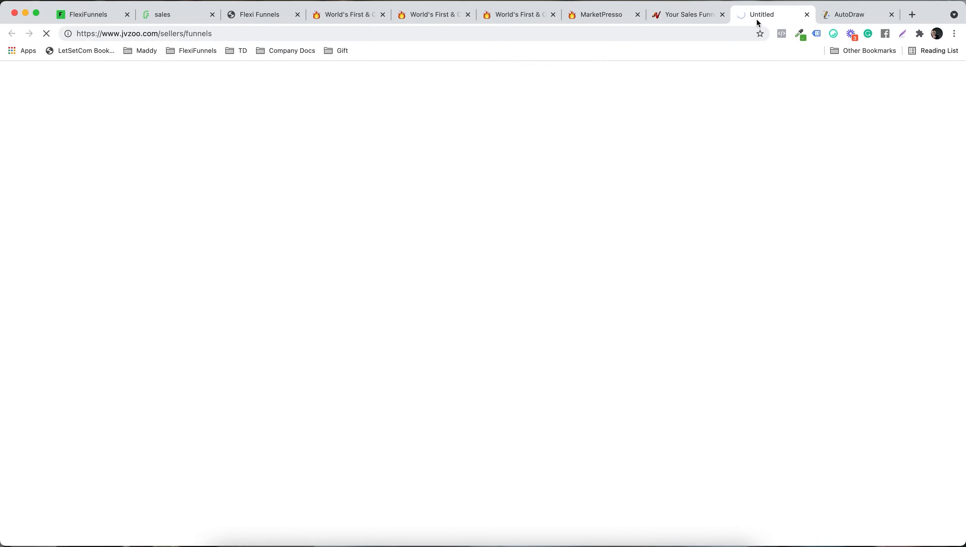
{"action": "left_click", "coordinate": [573, 27]}
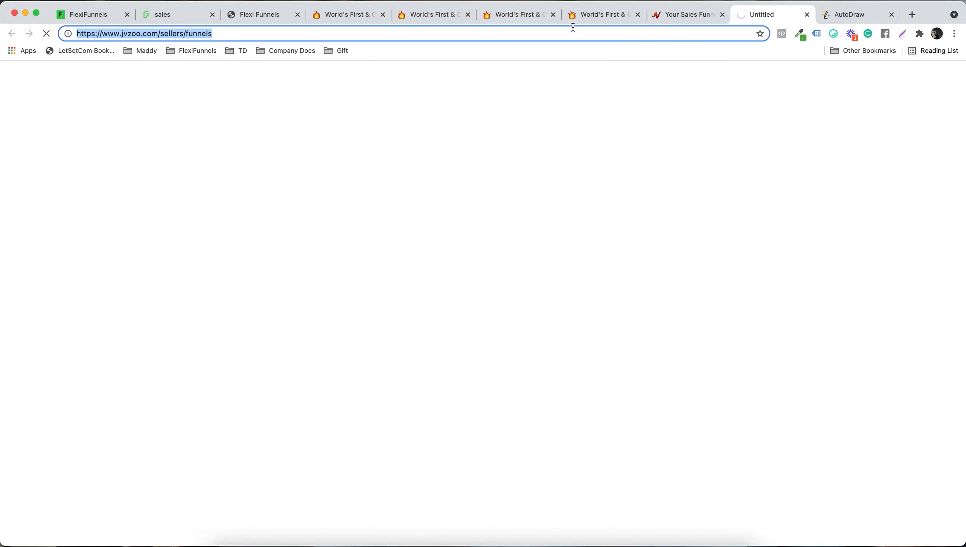
{"action": "left_click", "coordinate": [913, 15]}
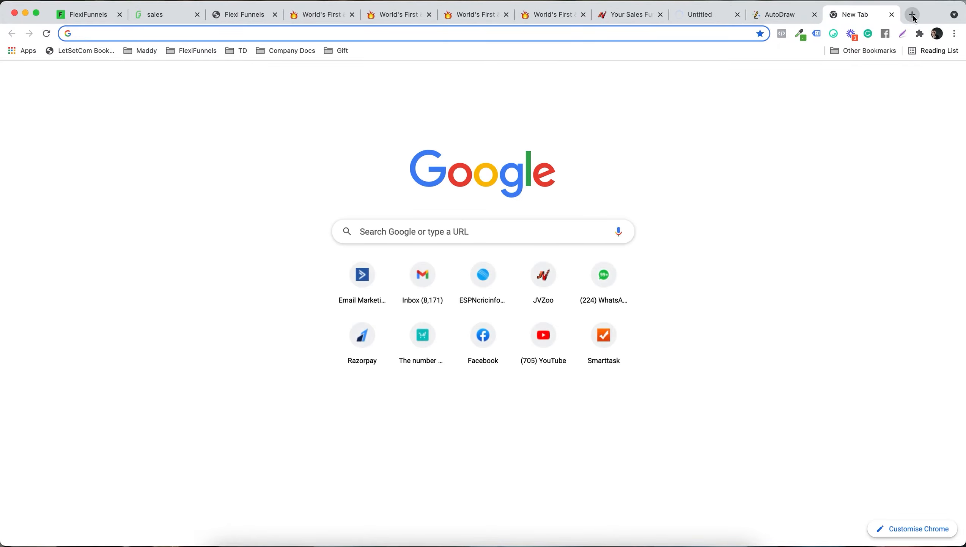
{"action": "type", "text": "https://www.jvzoo.com/sellers/funnels"}
{"action": "key", "text": "Return"}
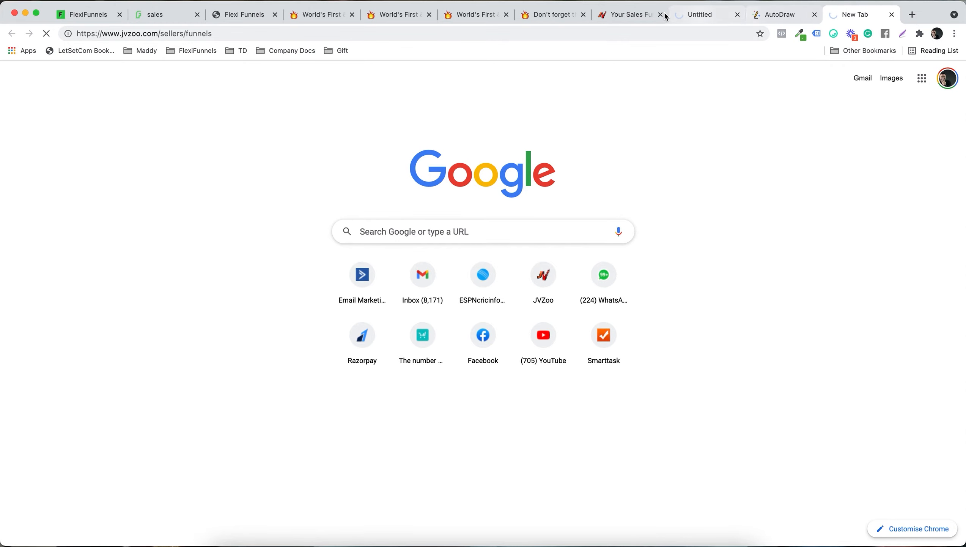
- Return to the loaded JVZoo sales funnels list, find the original MarketPresso funnel and open it
{"action": "left_click", "coordinate": [627, 14]}
{"action": "scroll", "coordinate": [807, 252], "scroll_direction": "down", "scroll_amount": 5}
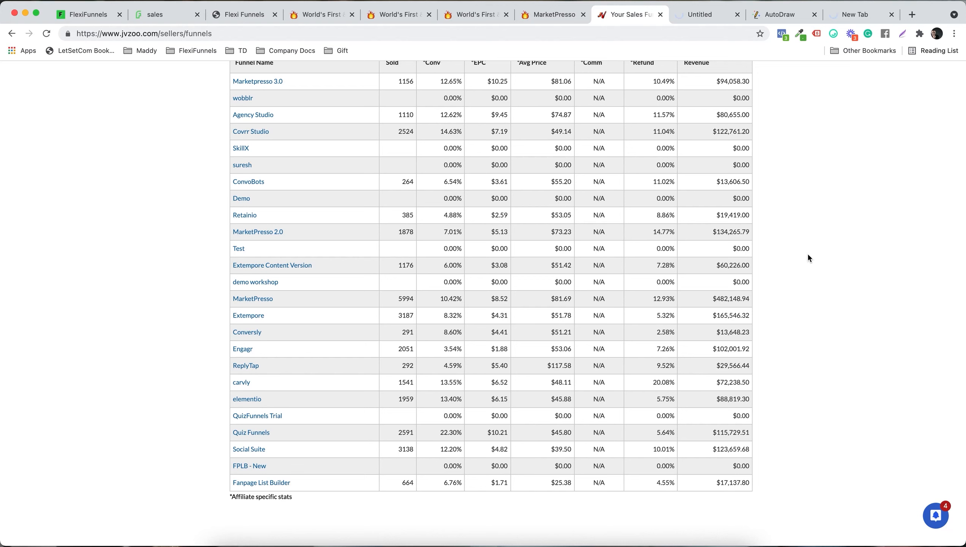
{"action": "scroll", "coordinate": [809, 258], "scroll_direction": "up", "scroll_amount": 1}
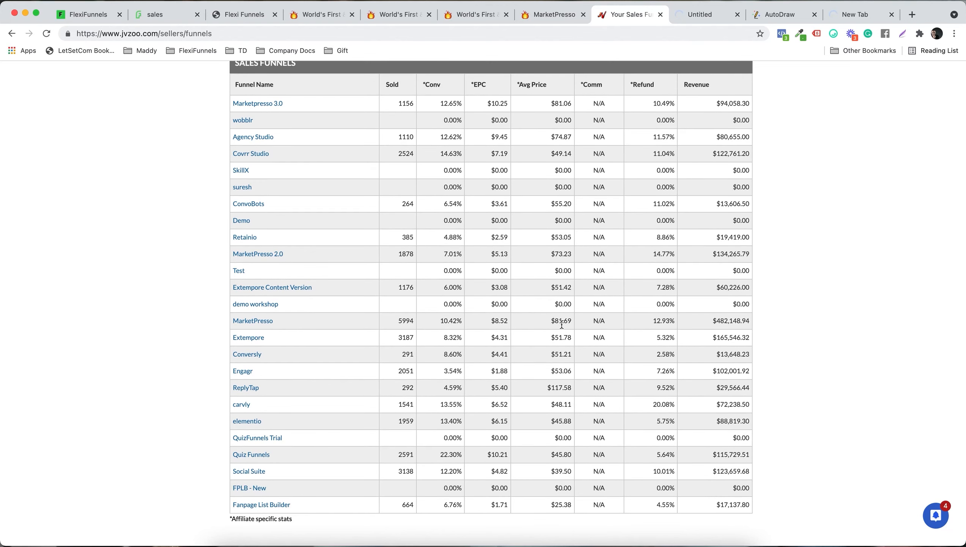
{"action": "scroll", "coordinate": [437, 302], "scroll_direction": "up", "scroll_amount": 1}
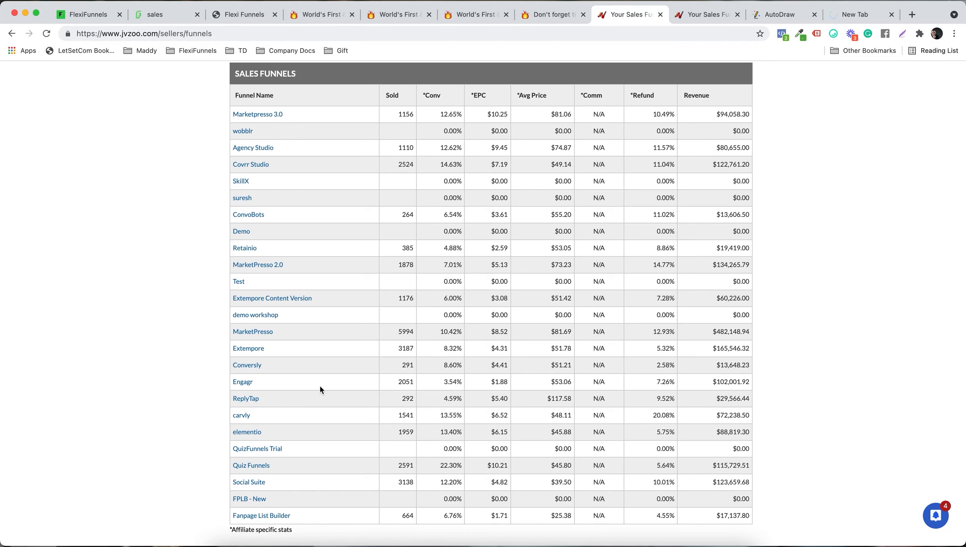
{"action": "left_click", "coordinate": [264, 333]}
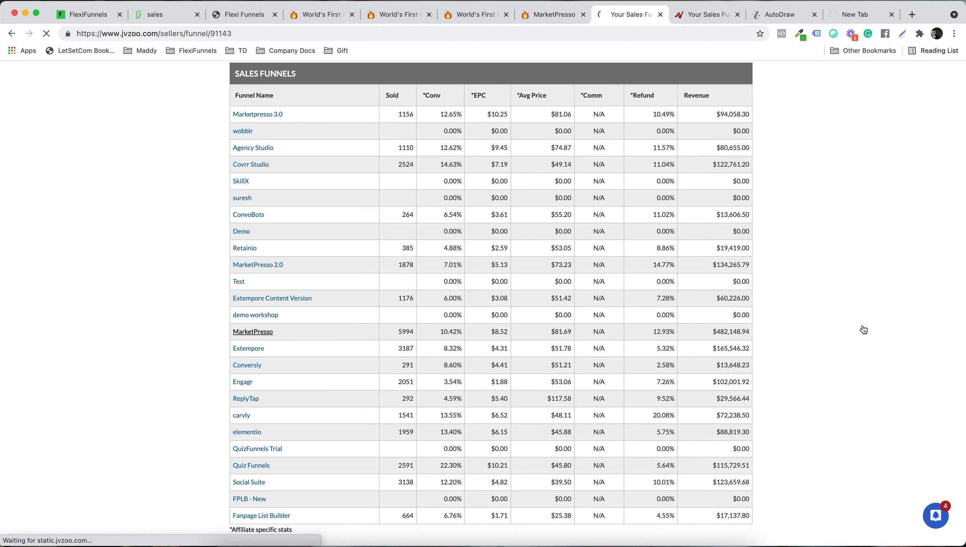
- Look through the MarketPresso funnel's product rows to examine what customers see after buying or saying no thanks
{"action": "scroll", "coordinate": [955, 326], "scroll_direction": "down", "scroll_amount": 10}
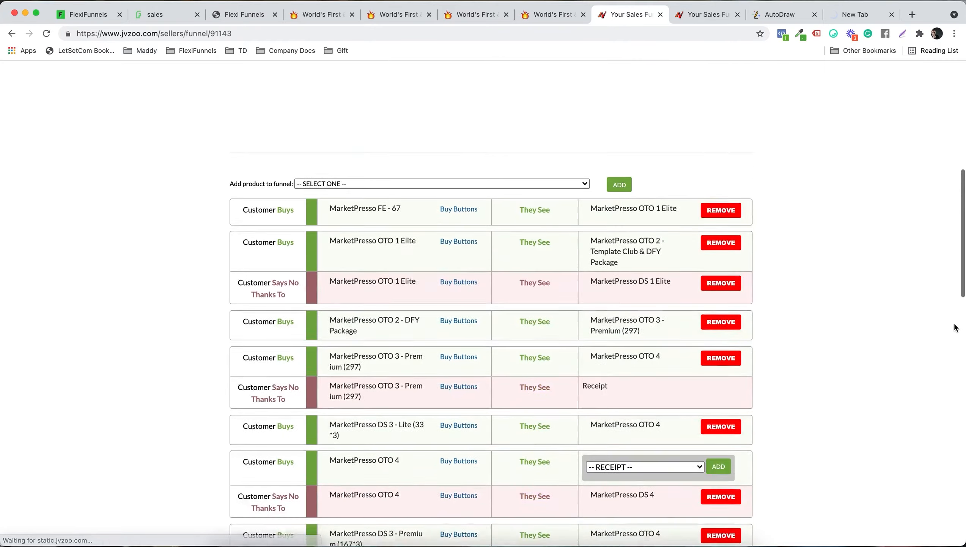
{"action": "scroll", "coordinate": [955, 327], "scroll_direction": "up", "scroll_amount": 2}
{"action": "scroll", "coordinate": [586, 263], "scroll_direction": "down", "scroll_amount": 10}
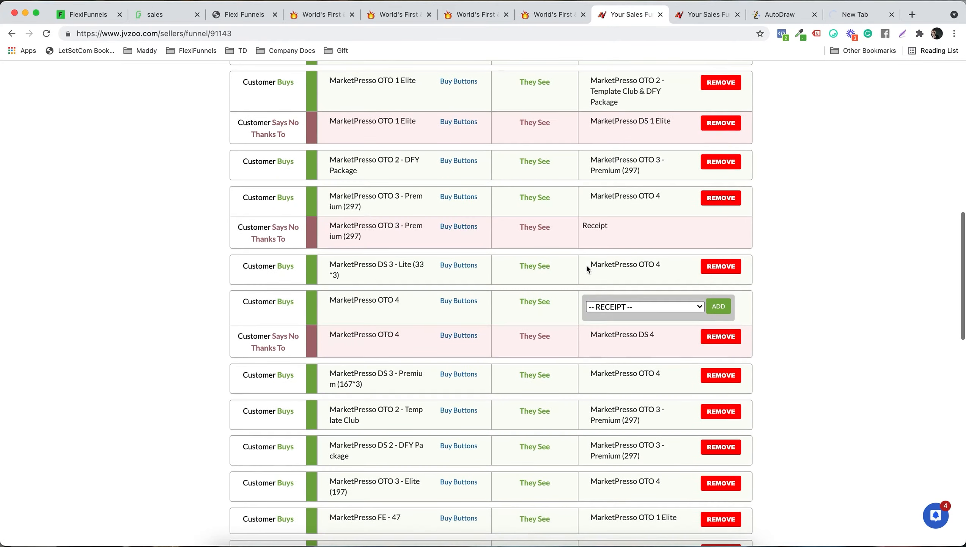
{"action": "scroll", "coordinate": [587, 257], "scroll_direction": "down", "scroll_amount": 15}
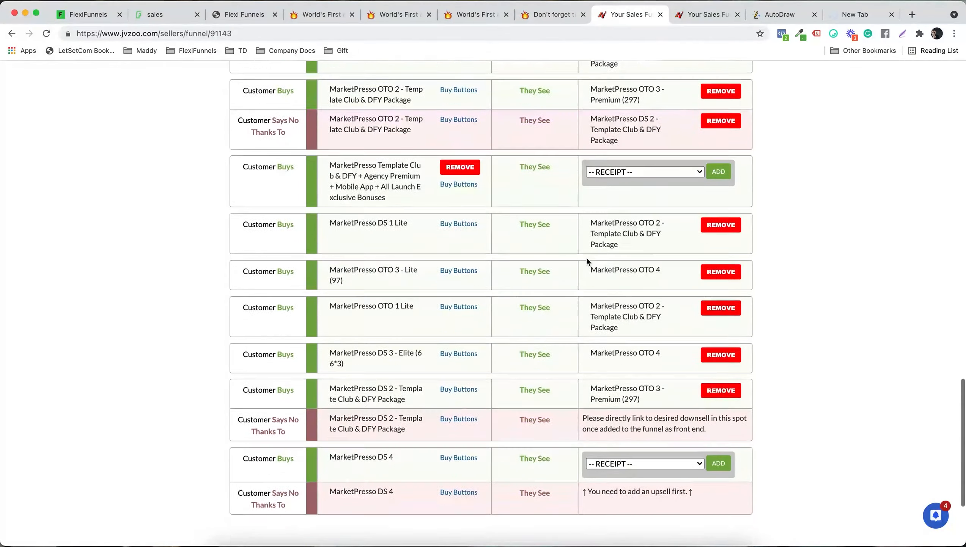
{"action": "scroll", "coordinate": [587, 259], "scroll_direction": "up", "scroll_amount": 10}
{"action": "scroll", "coordinate": [587, 257], "scroll_direction": "down", "scroll_amount": 3}
{"action": "scroll", "coordinate": [586, 257], "scroll_direction": "up", "scroll_amount": 10}
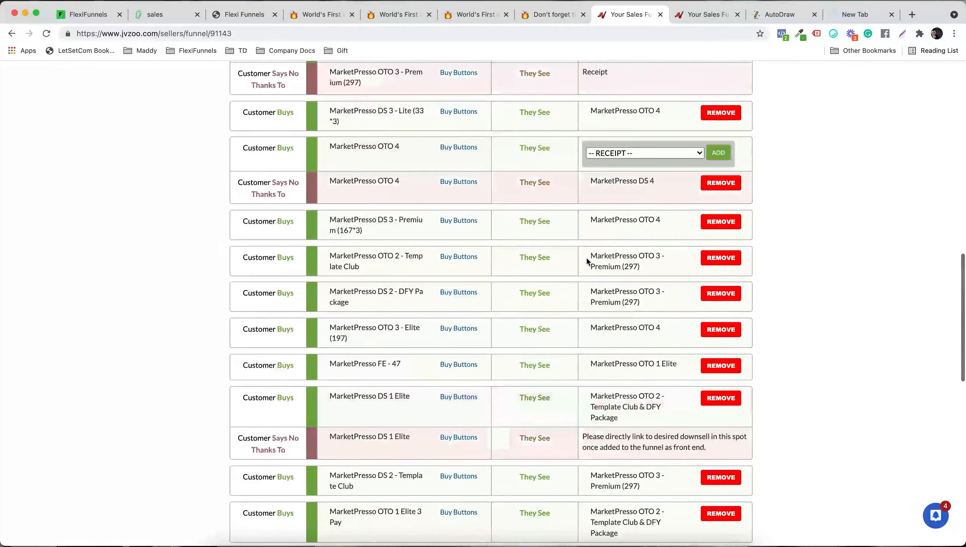
{"action": "scroll", "coordinate": [587, 261], "scroll_direction": "down", "scroll_amount": 1}
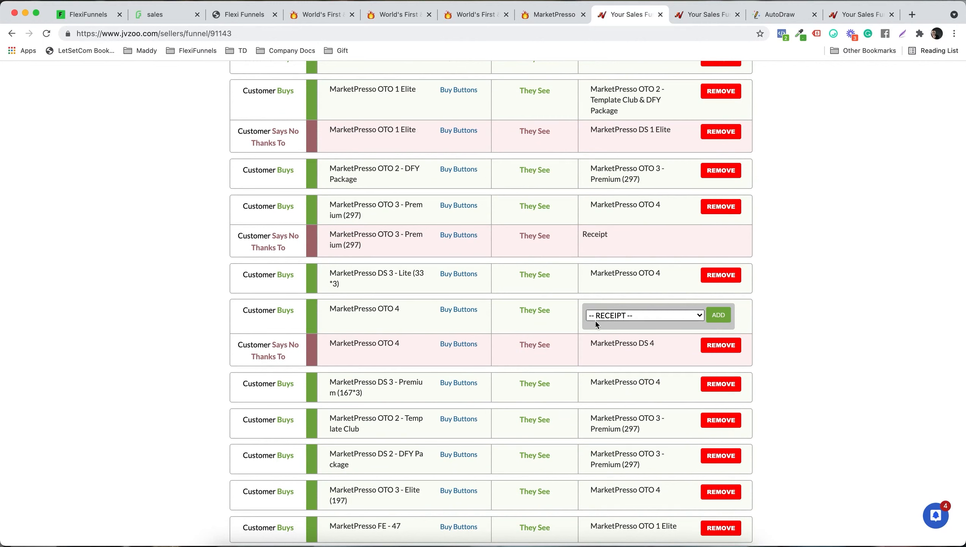
{"action": "scroll", "coordinate": [642, 320], "scroll_direction": "down", "scroll_amount": 1}
{"action": "scroll", "coordinate": [642, 316], "scroll_direction": "down", "scroll_amount": 3}
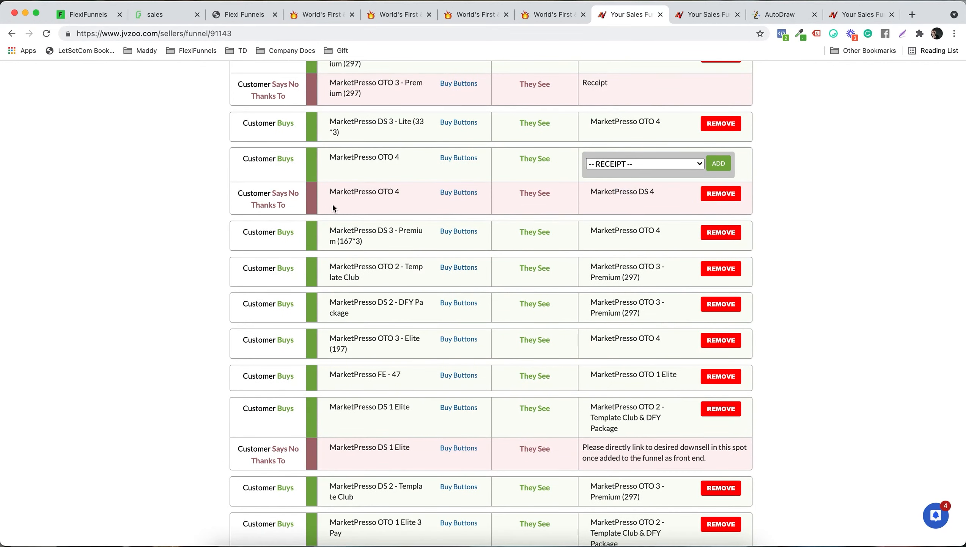
- Examine the next offers set for declining MarketPresso OTO 4 and for buying DS 3 - Premium and OTO 2 - Template Club
{"action": "left_click_drag", "start_coordinate": [354, 192], "coordinate": [384, 194]}
{"action": "left_click", "coordinate": [384, 194]}
{"action": "left_click_drag", "start_coordinate": [600, 191], "coordinate": [630, 193]}
{"action": "left_click", "coordinate": [630, 193]}
{"action": "left_click_drag", "start_coordinate": [385, 233], "coordinate": [366, 234]}
{"action": "left_click", "coordinate": [366, 234]}
{"action": "left_click_drag", "start_coordinate": [369, 268], "coordinate": [395, 268]}
{"action": "mouse_move", "coordinate": [622, 266]}
{"action": "left_mouse_down"}
{"action": "mouse_move", "coordinate": [626, 277]}
{"action": "mouse_move", "coordinate": [615, 262]}
{"action": "left_mouse_up"}
{"action": "left_click", "coordinate": [626, 277]}
{"action": "left_click", "coordinate": [615, 262]}
- Check the MarketPresso funnel's revenue in JVZoo's sales funnels list, and switch back to the FlexiFunnels page editor
{"action": "left_click", "coordinate": [92, 15]}
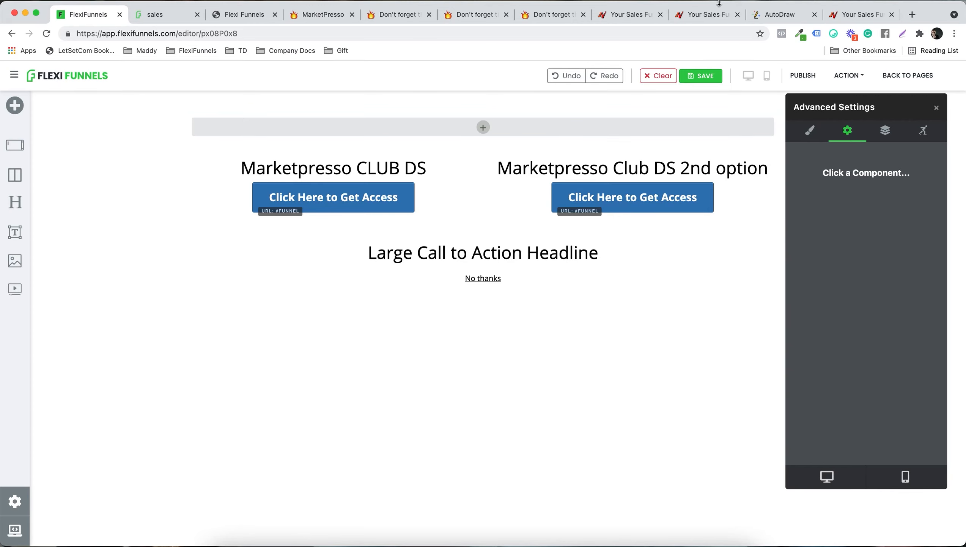
{"action": "left_click", "coordinate": [699, 15]}
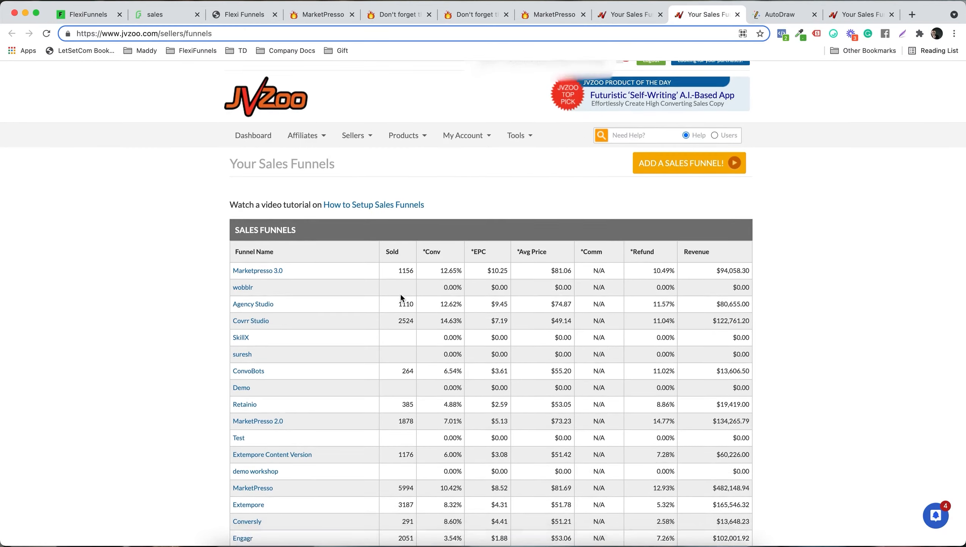
{"action": "scroll", "coordinate": [400, 294], "scroll_direction": "down", "scroll_amount": 2}
{"action": "scroll", "coordinate": [400, 293], "scroll_direction": "up", "scroll_amount": 2}
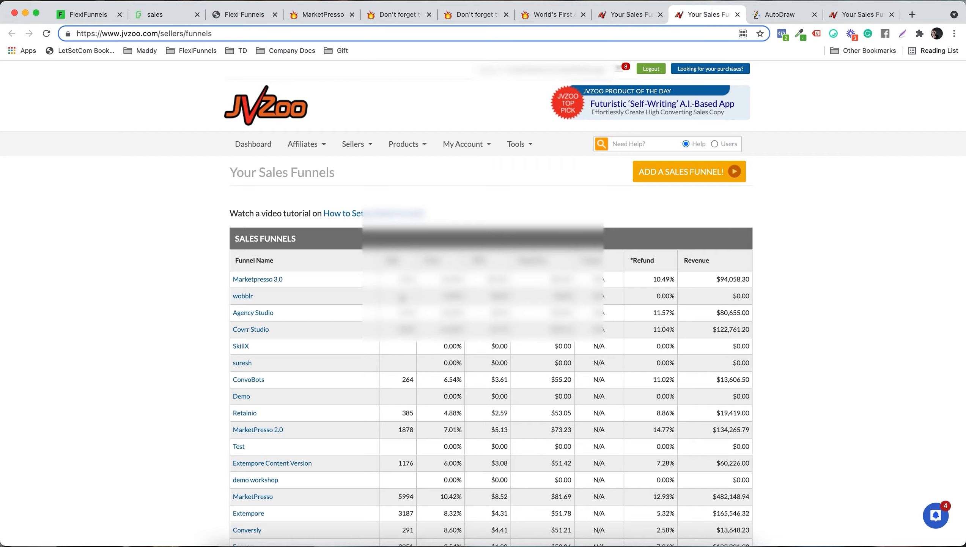
{"action": "scroll", "coordinate": [400, 294], "scroll_direction": "down", "scroll_amount": 5}
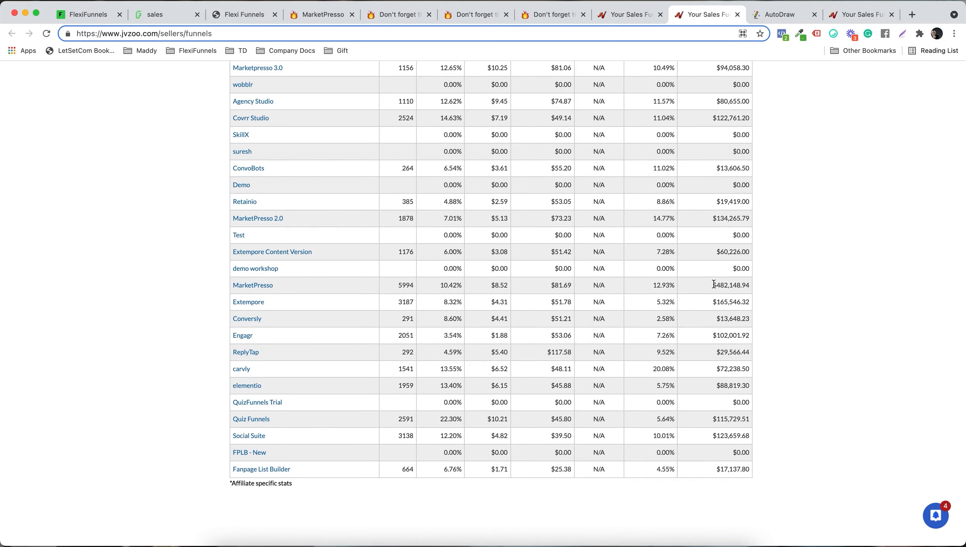
{"action": "left_click_drag", "start_coordinate": [714, 284], "coordinate": [751, 287]}
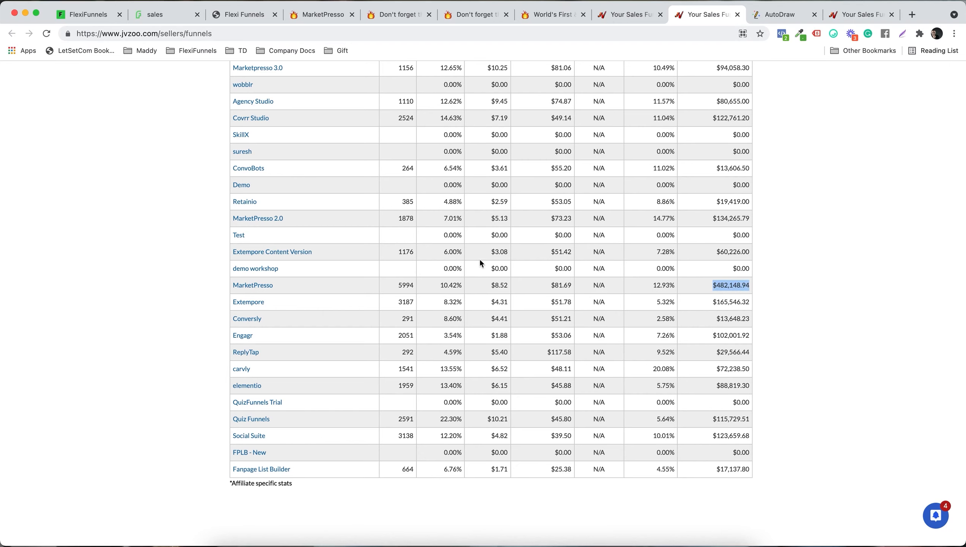
{"action": "left_click", "coordinate": [85, 16]}
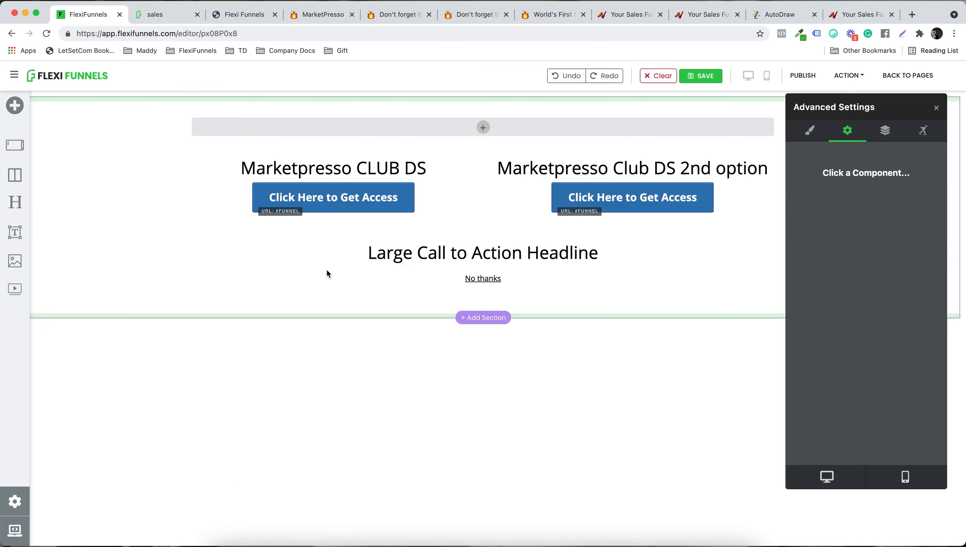